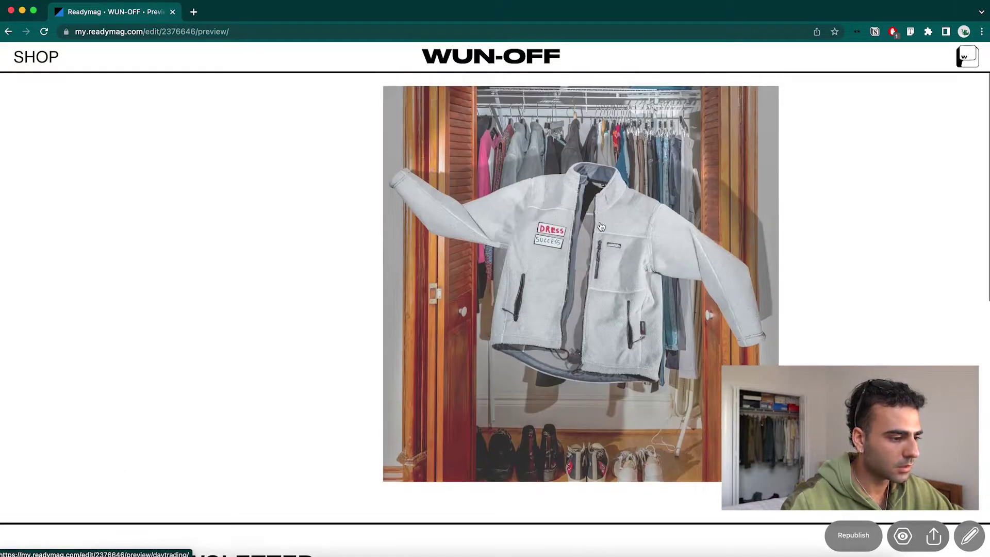
# Move the closet jacket image to the horizontal centre of the WUN-OFF home page and preview the site
pyautogui.click(969, 536)
pyautogui.click(615, 332)
pyautogui.moveTo(615, 331); pyautogui.dragTo(549, 299)
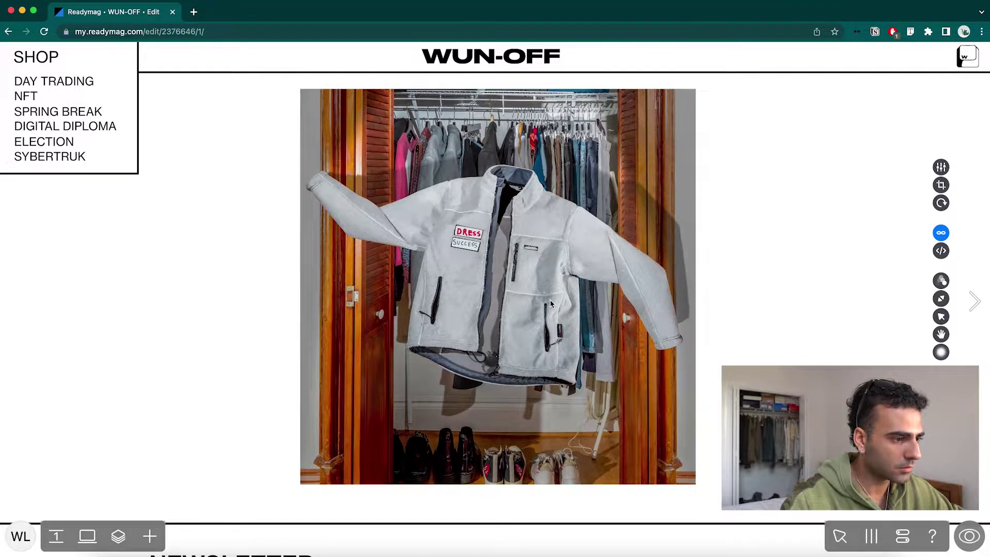
pyautogui.click(969, 536)
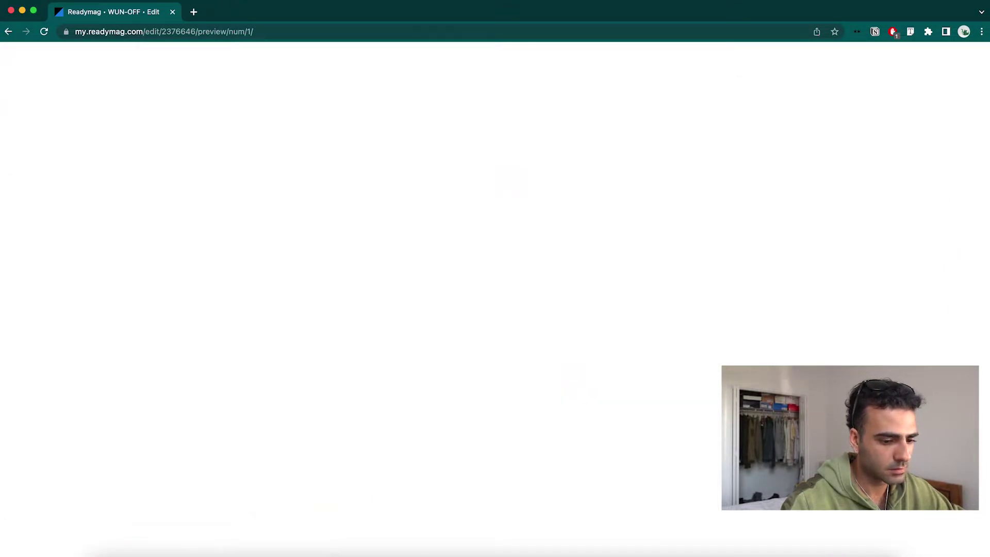
# Add the Day Trading fleece in size Large to the cart from the preview and review its checkout page
pyautogui.click(513, 267)
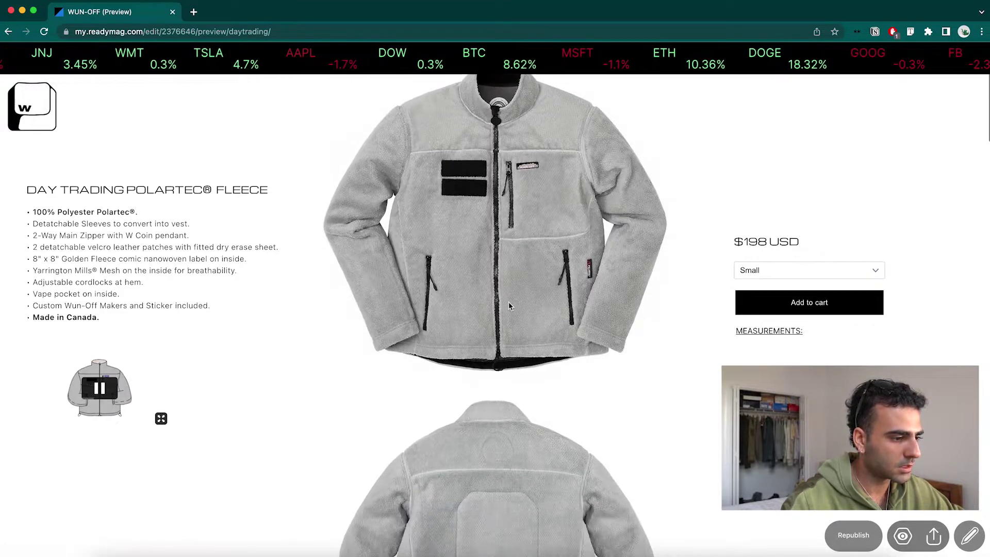
pyautogui.click(763, 269)
pyautogui.click(755, 294)
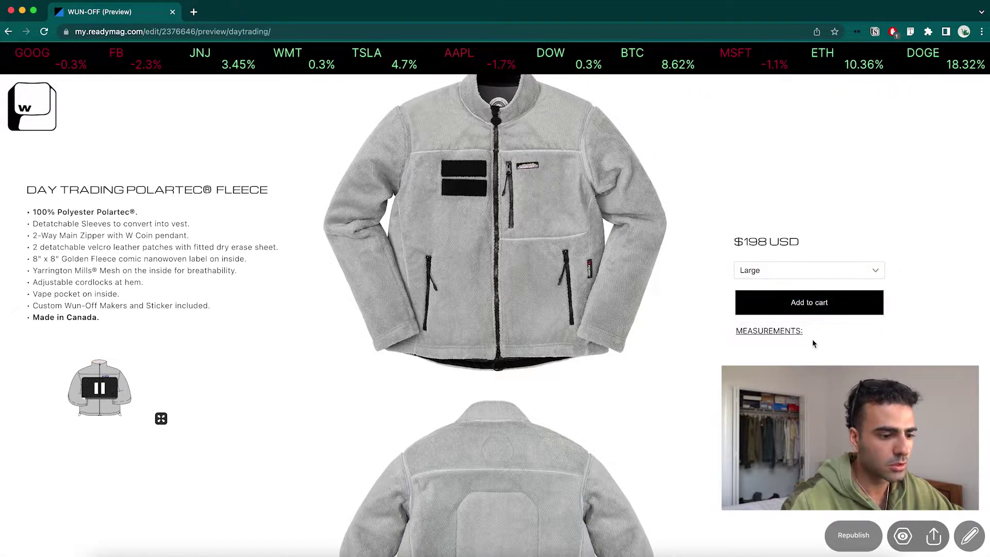
pyautogui.click(813, 304)
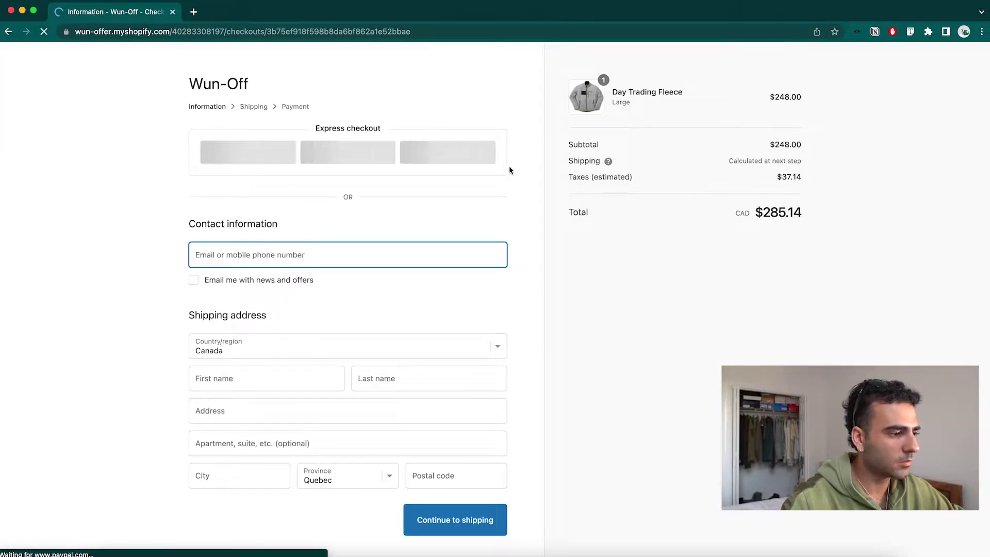
pyautogui.scroll(-1, 469, 340)
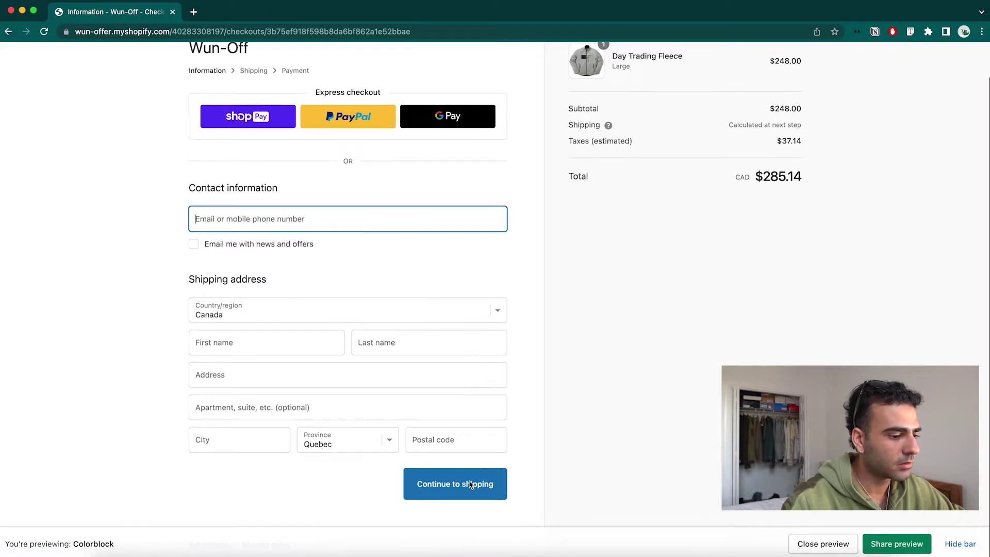
pyautogui.scroll(1, 489, 247)
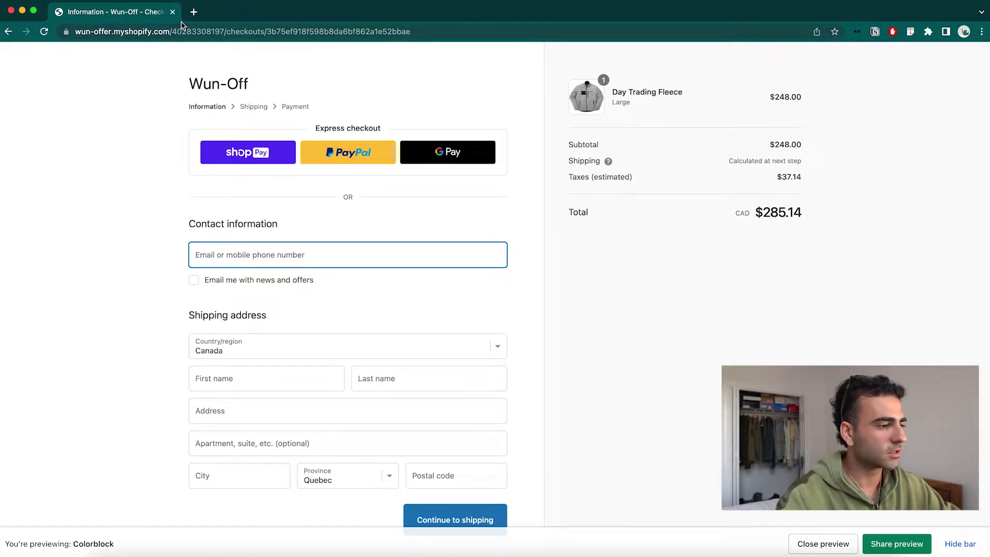
# Leave the store checkout and return to the projects dashboard
pyautogui.click(9, 32)
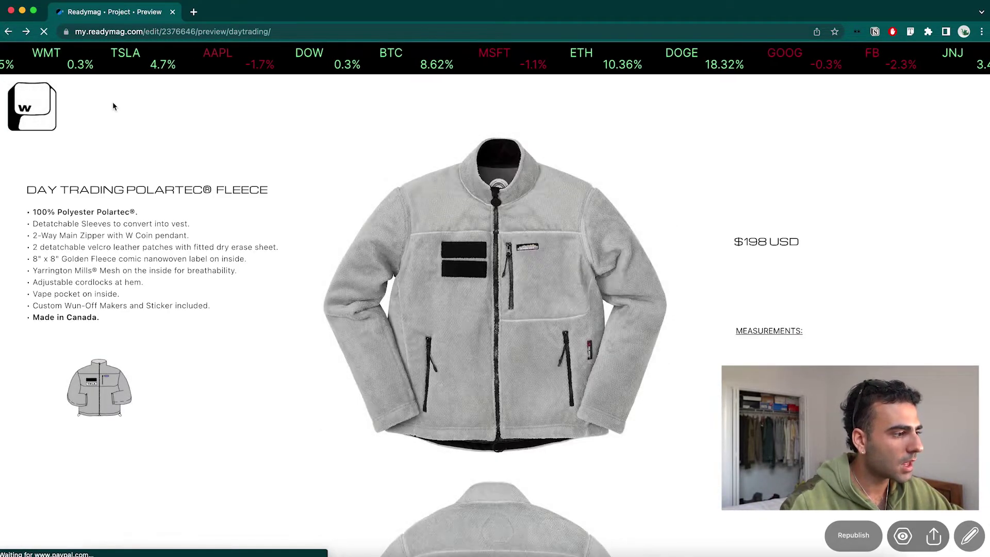
pyautogui.click(9, 33)
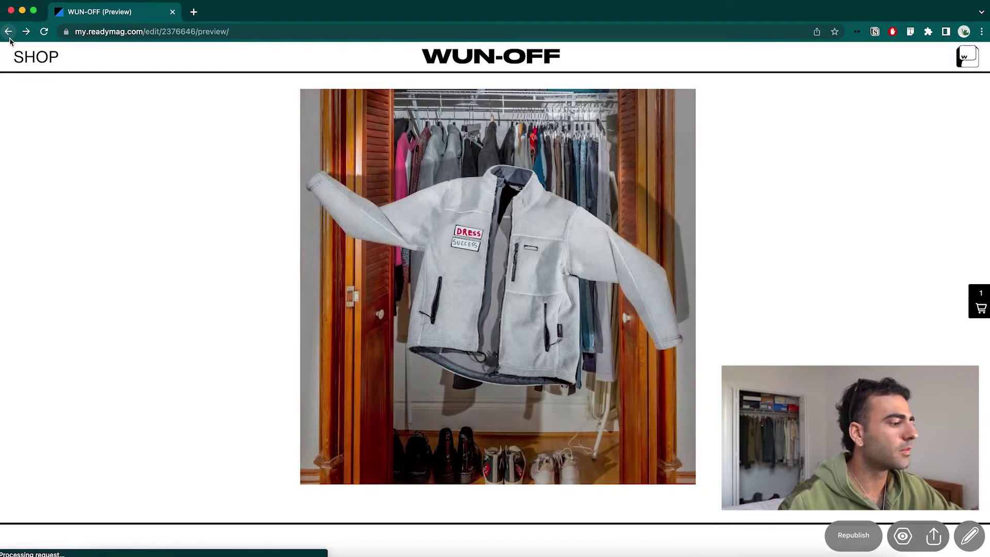
pyautogui.click(9, 38)
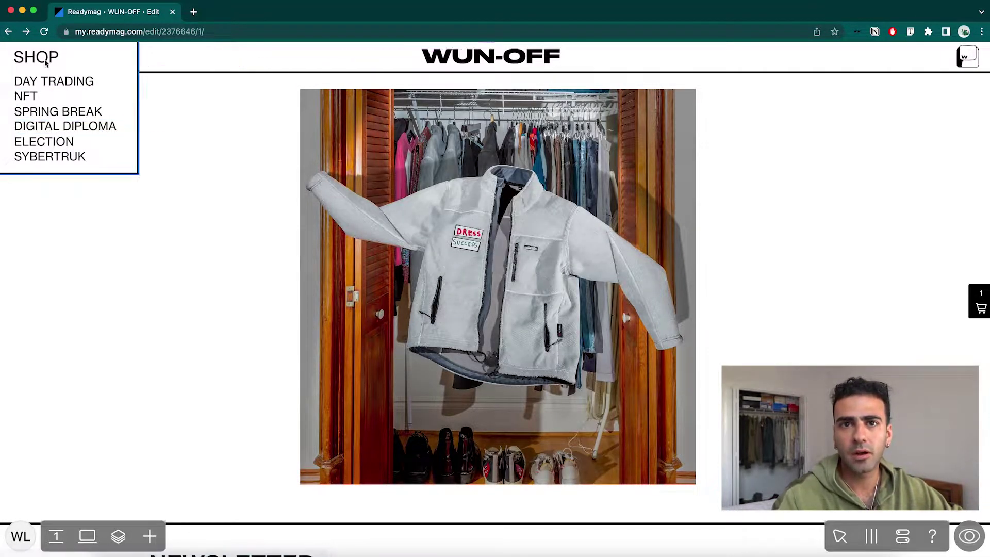
pyautogui.click(7, 34)
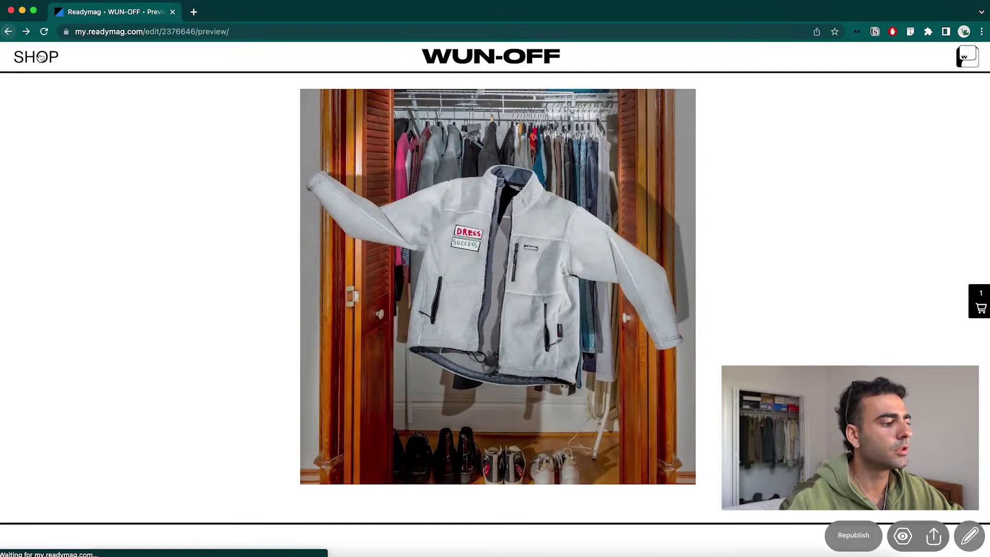
pyautogui.click(7, 33)
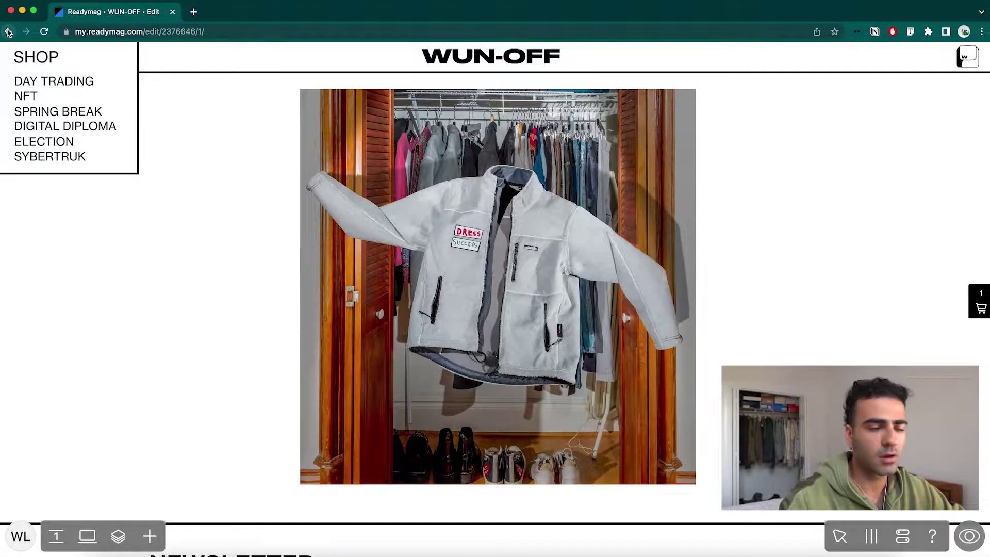
pyautogui.click(8, 33)
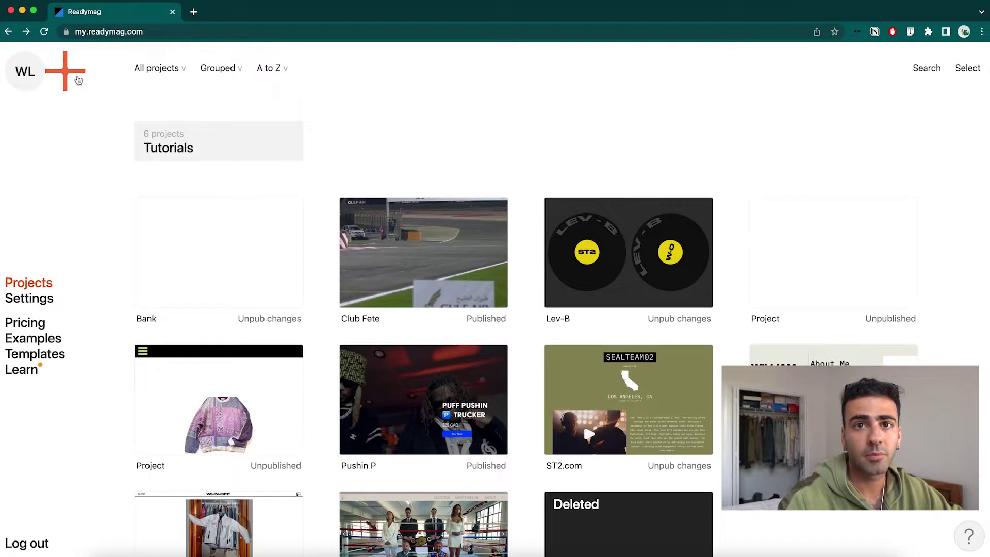
# Create a new blank project and switch its layout aid from guides to a grid
pyautogui.click(76, 80)
pyautogui.click(113, 112)
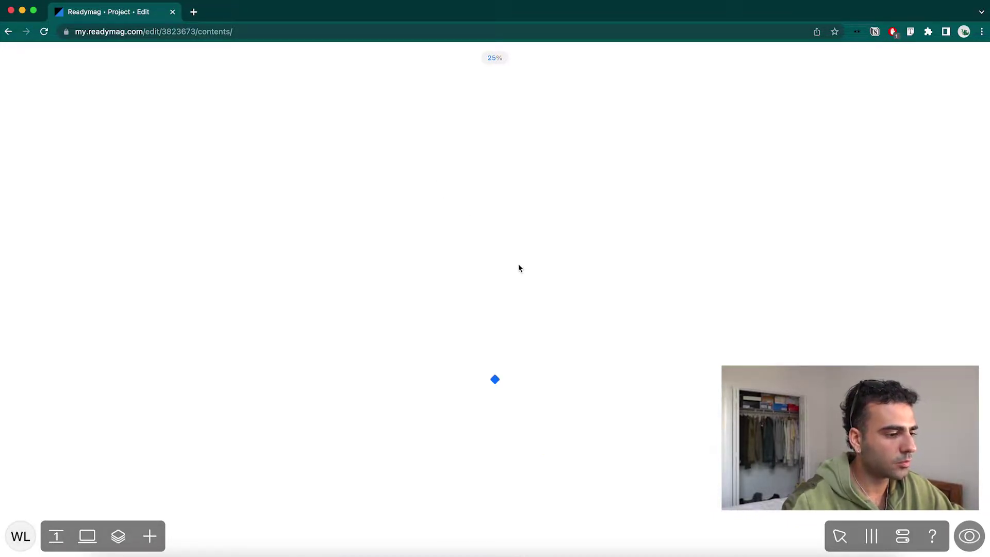
pyautogui.click(903, 537)
pyautogui.click(907, 538)
pyautogui.click(875, 538)
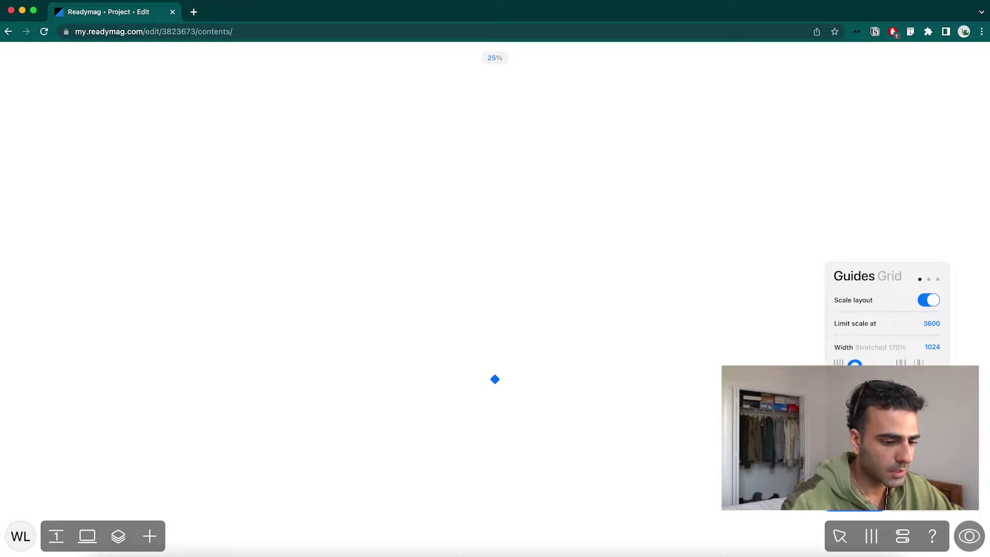
pyautogui.click(889, 276)
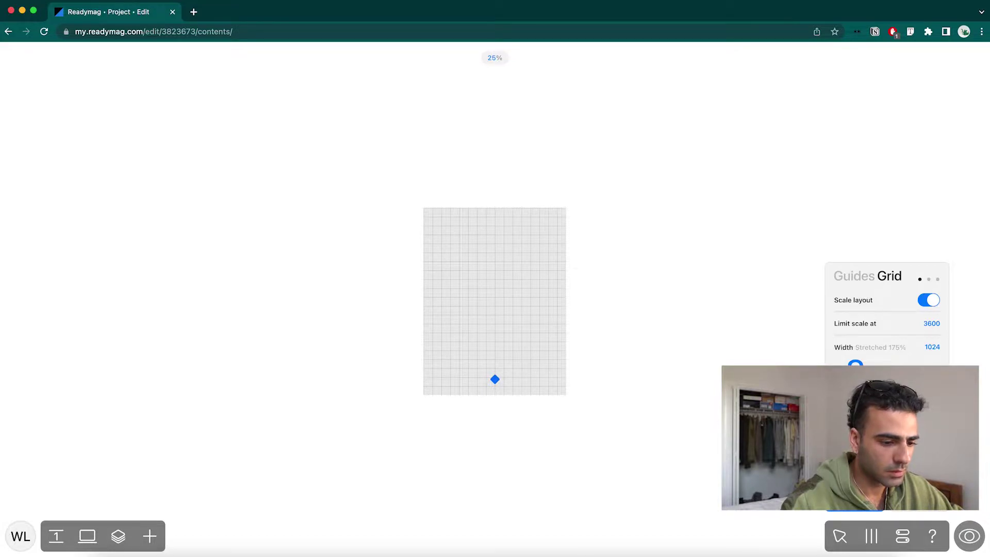
pyautogui.scroll(5, 503, 292)
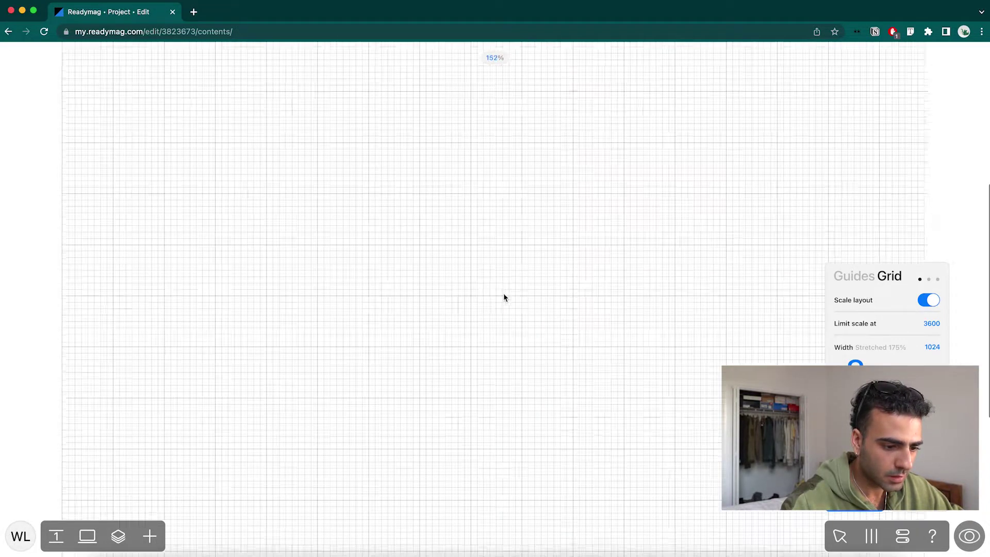
pyautogui.scroll(-3, 503, 298)
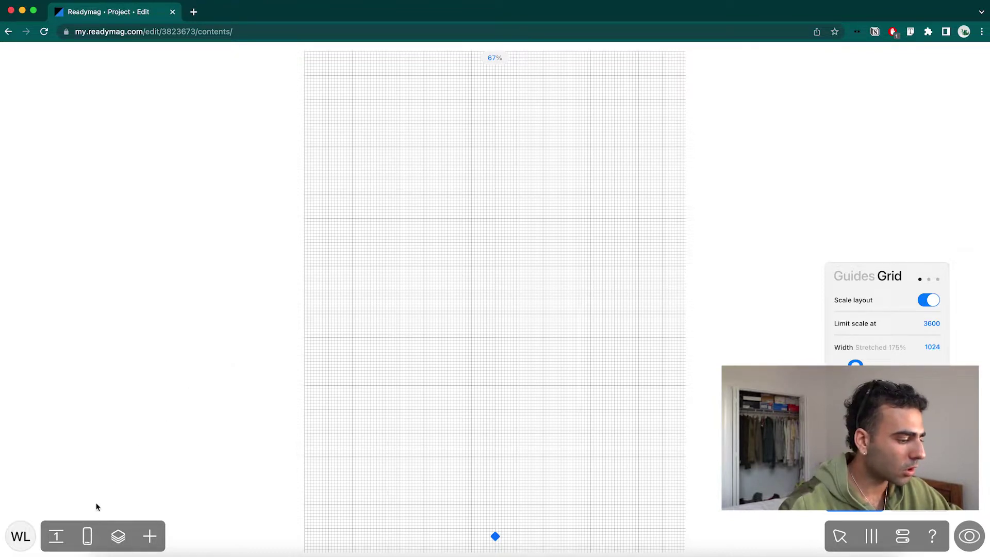
# Add a 320 phone layout to the project's devices and switch back to the 1024 desktop layout
pyautogui.click(87, 536)
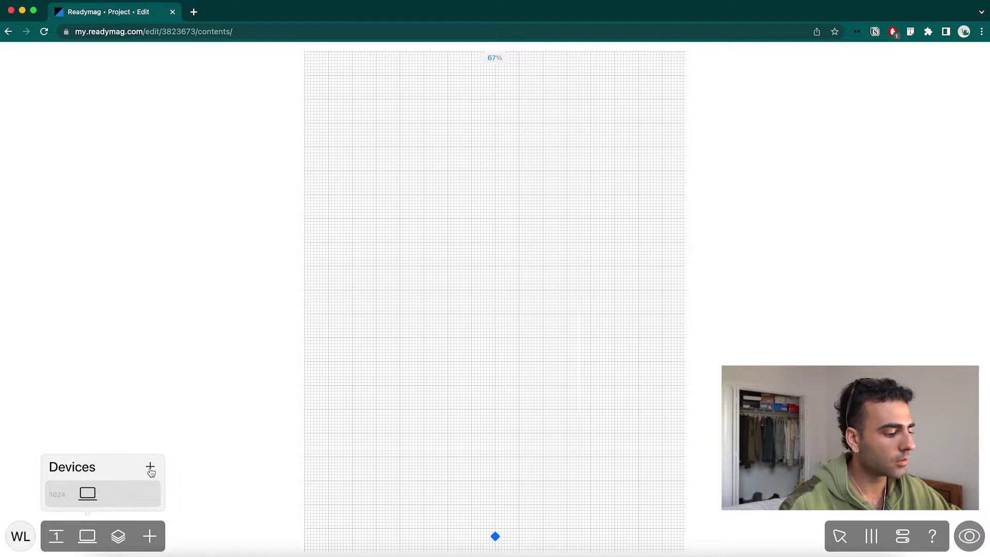
pyautogui.click(149, 466)
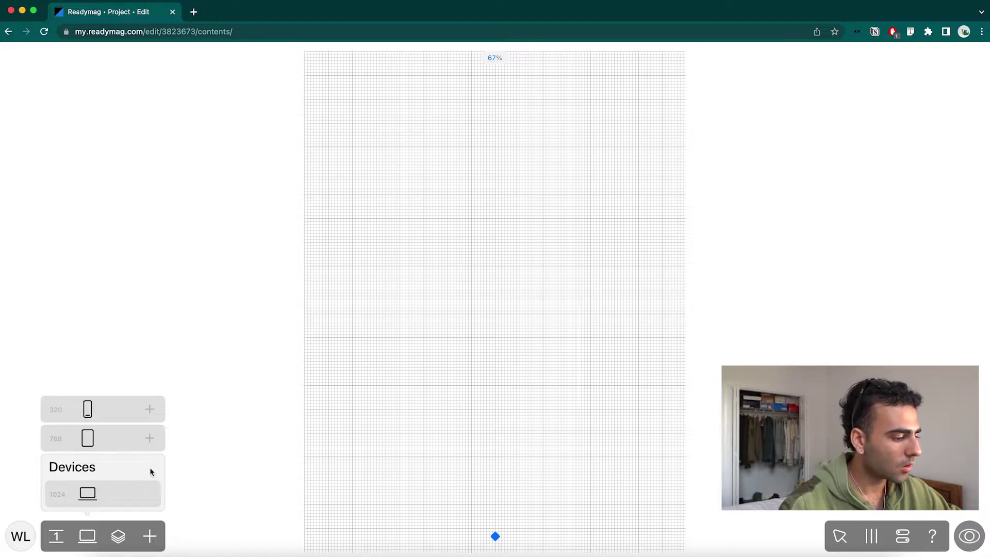
pyautogui.click(119, 418)
pyautogui.scroll(-2, 475, 237)
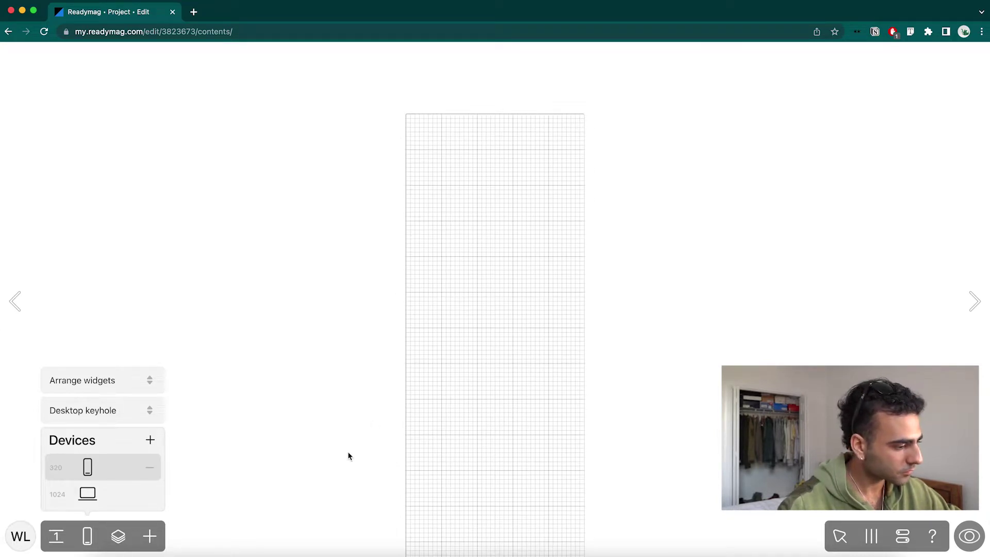
pyautogui.click(97, 491)
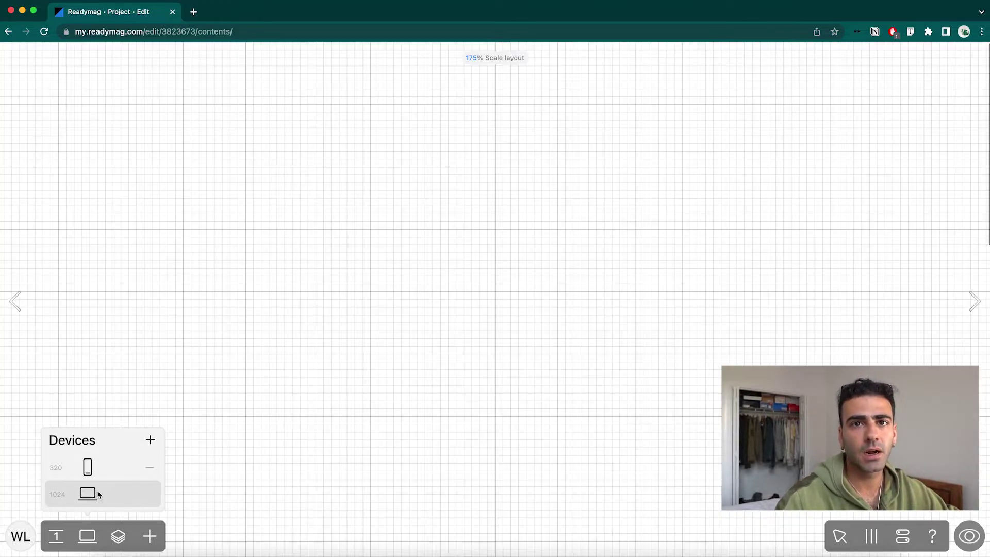
# Insert a black rectangle shape and move it near the upper edge of the desktop page
pyautogui.scroll(-5, 468, 365)
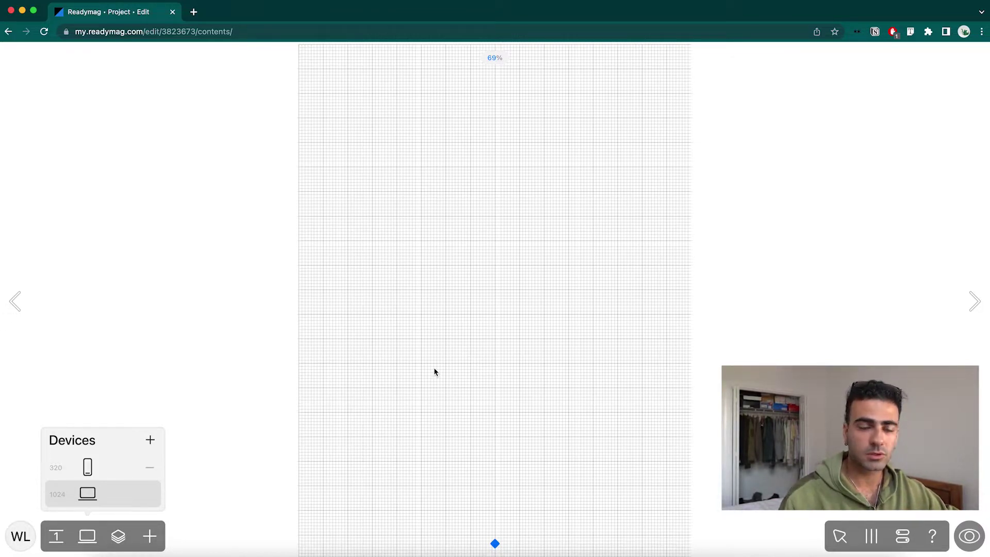
pyautogui.scroll(2, 462, 318)
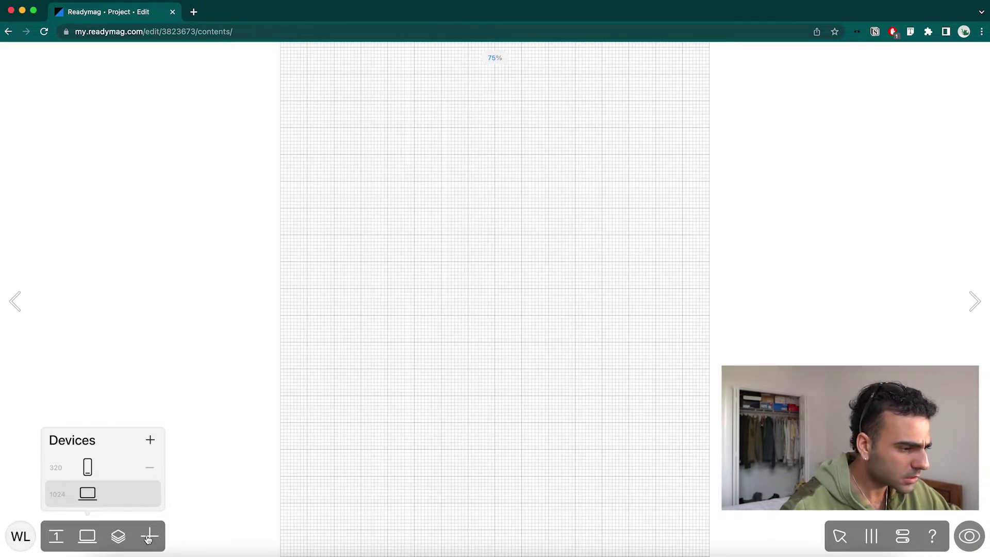
pyautogui.click(148, 539)
pyautogui.click(145, 278)
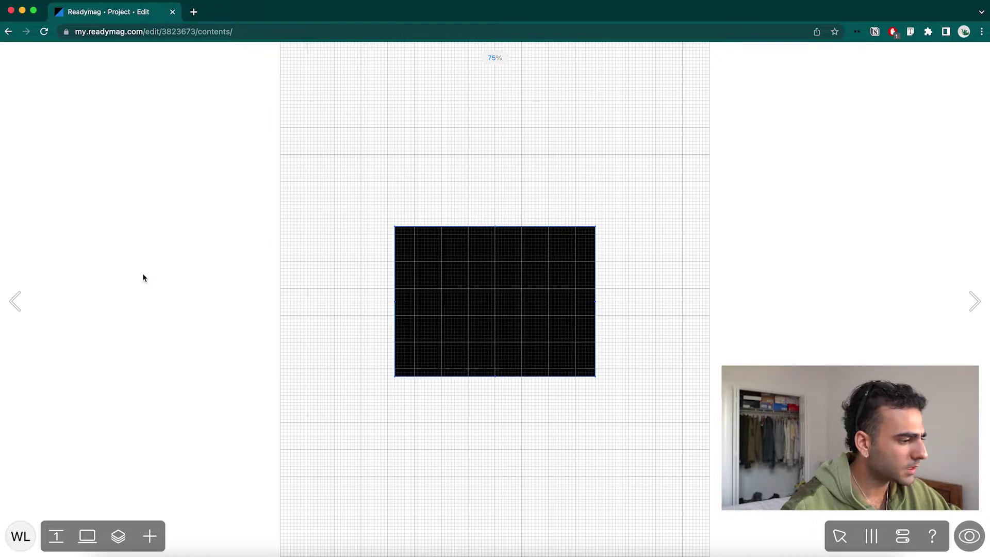
pyautogui.moveTo(478, 291); pyautogui.dragTo(512, 117)
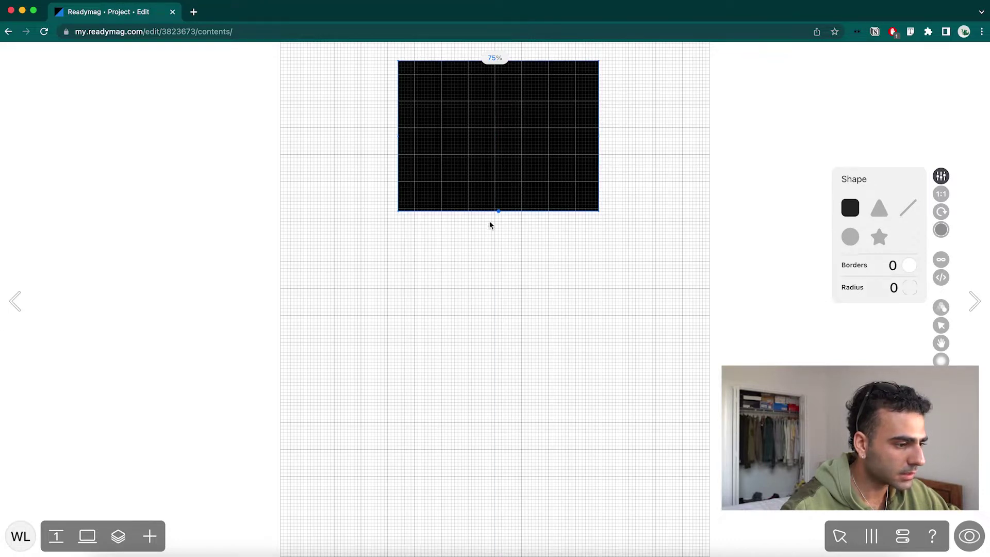
# Resize the rectangle into a full-width header bar, one large grid square tall, along the page's upper edge
pyautogui.moveTo(498, 210); pyautogui.dragTo(510, 78)
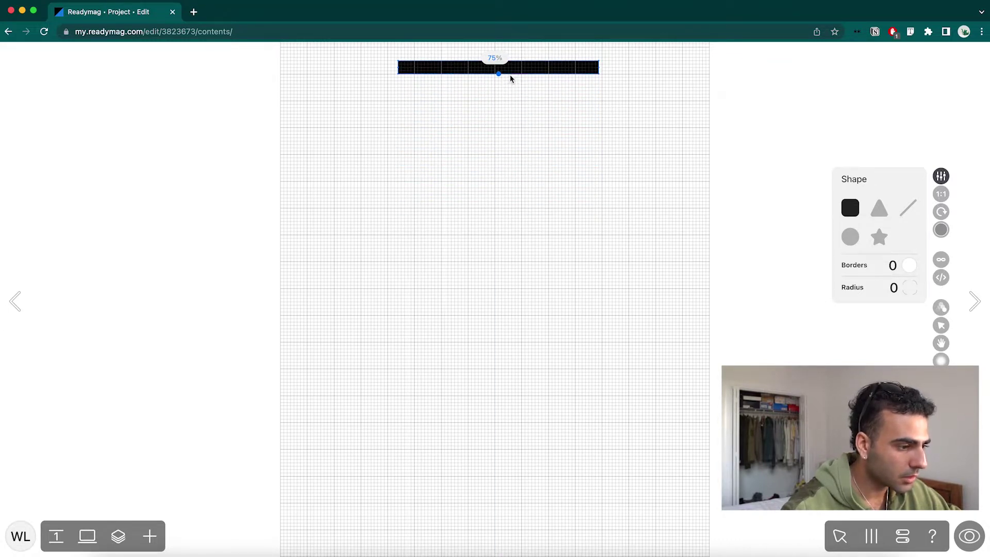
pyautogui.moveTo(397, 60); pyautogui.dragTo(281, 40)
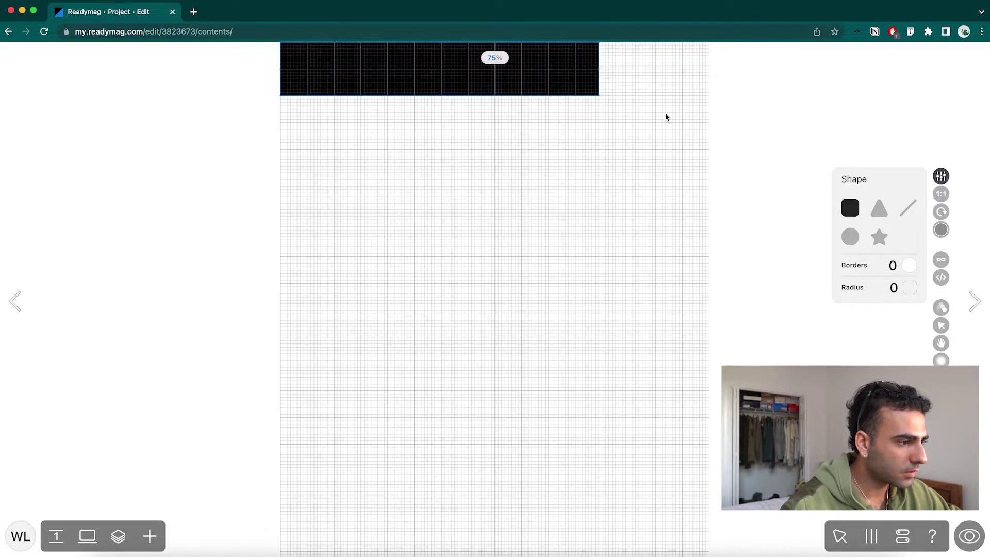
pyautogui.moveTo(598, 95); pyautogui.dragTo(709, 95)
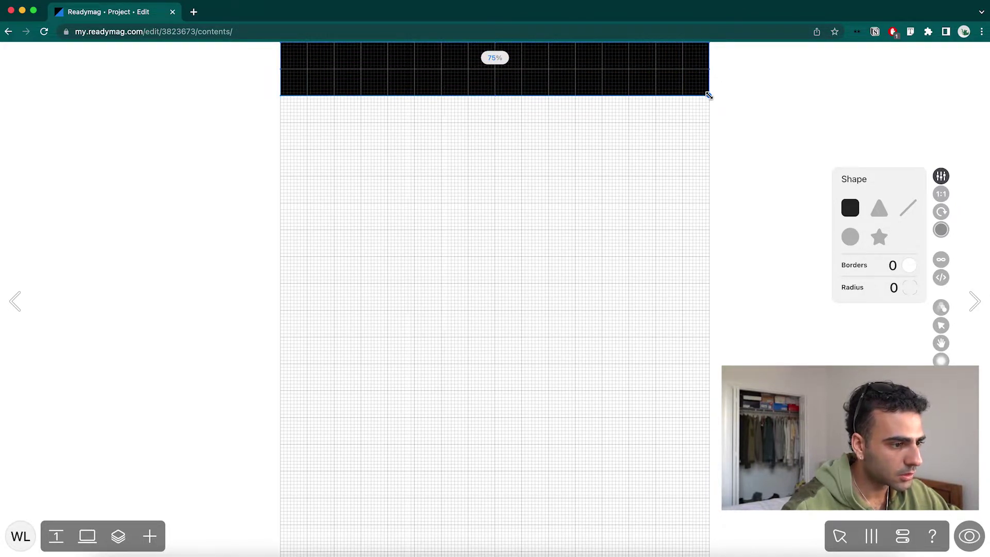
pyautogui.moveTo(494, 96); pyautogui.dragTo(495, 68)
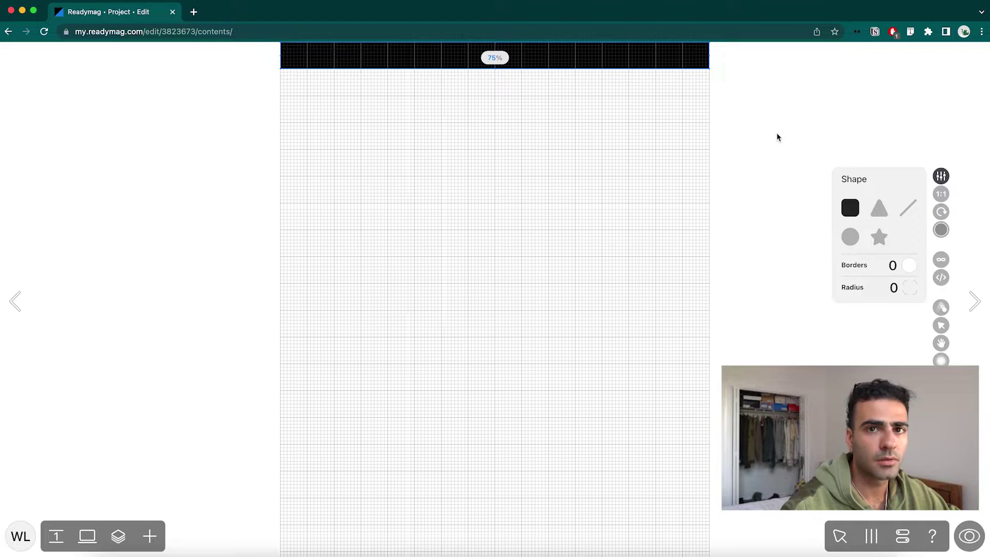
pyautogui.click(672, 144)
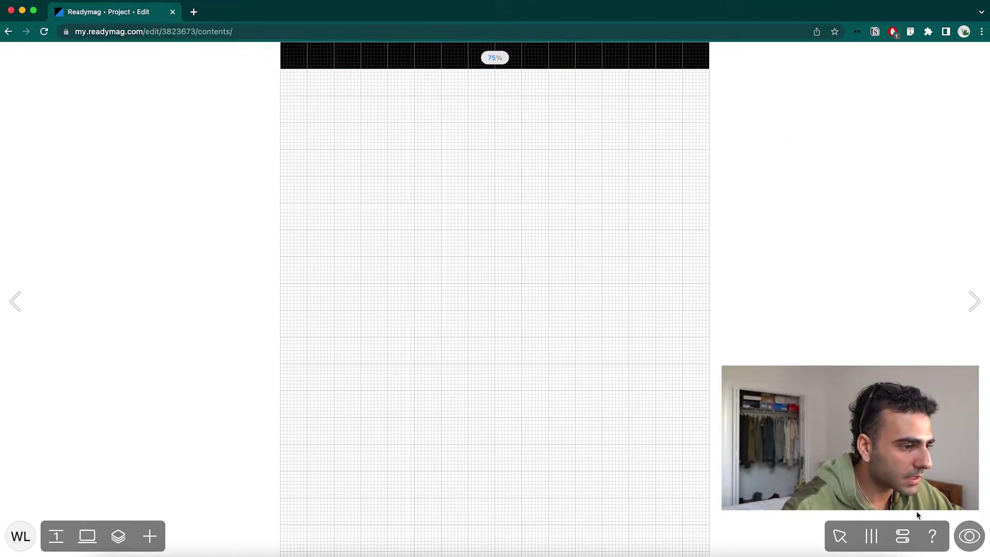
# Preview the page with the black header bar down its full length and return to the editor
pyautogui.click(969, 535)
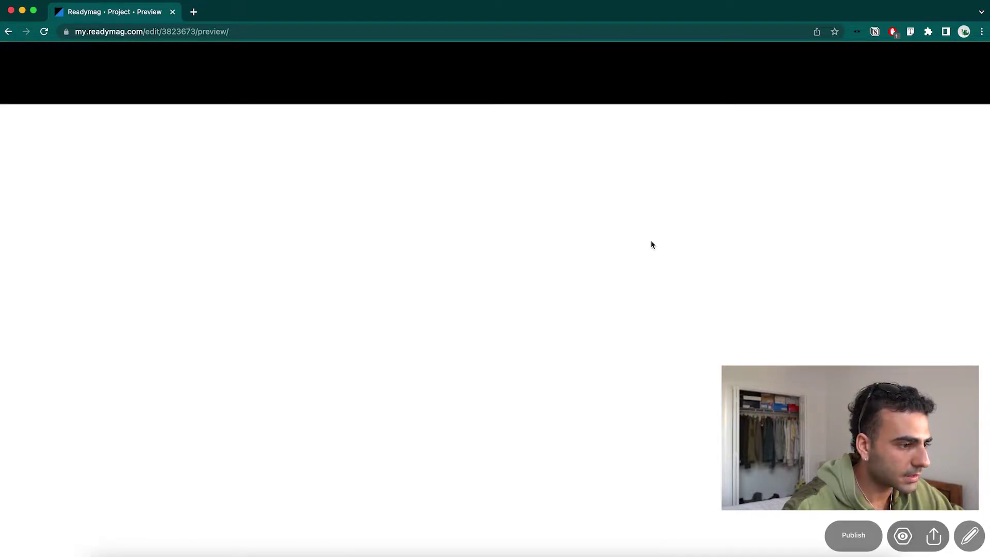
pyautogui.scroll(-3, 658, 231)
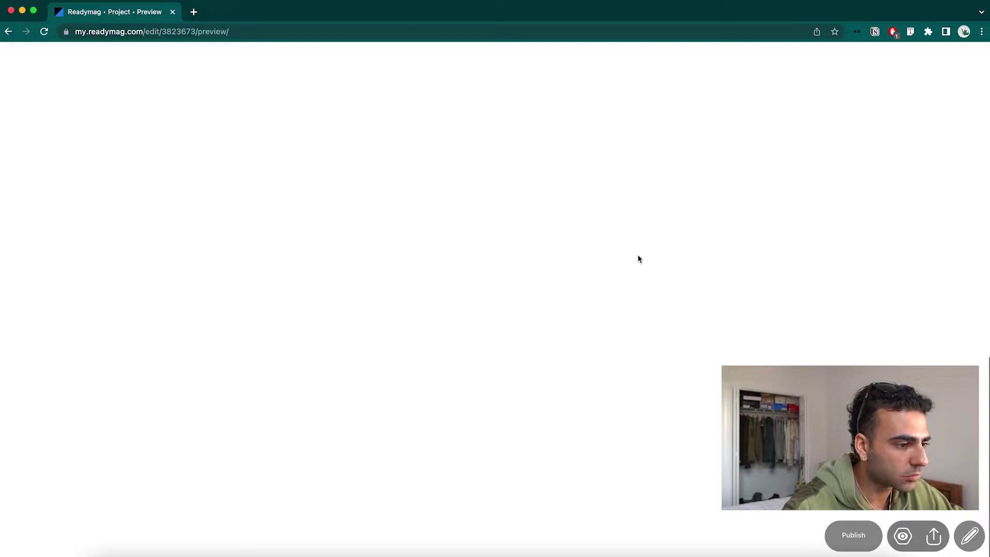
pyautogui.scroll(3, 692, 269)
pyautogui.press('Escape')
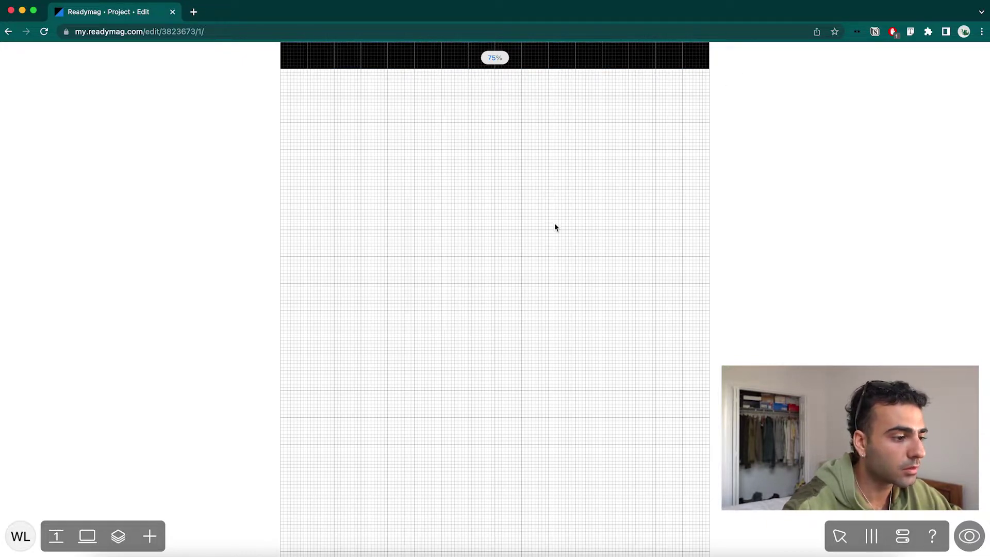
pyautogui.scroll(-2, 554, 222)
pyautogui.scroll(2, 555, 223)
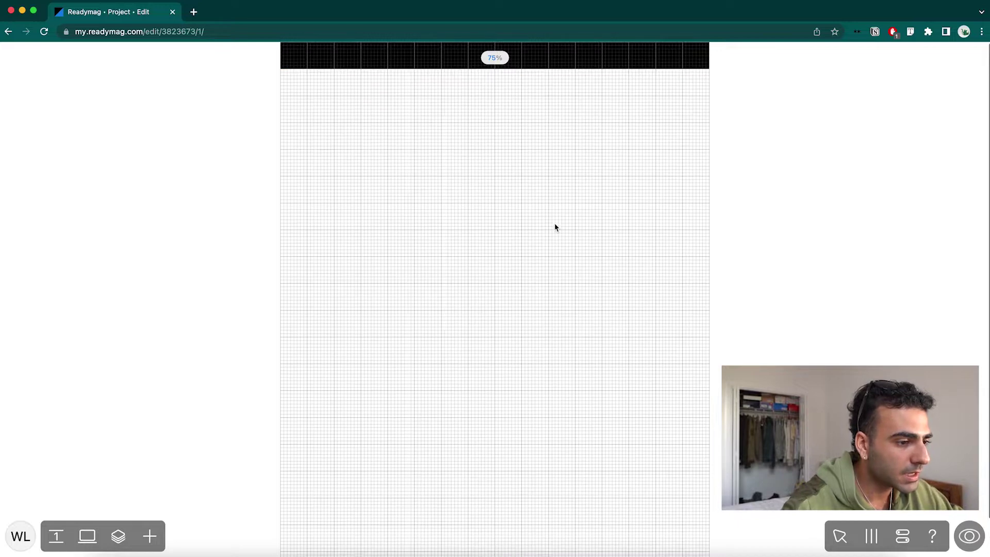
# Fix the black header bar on screen at the top-centre anchor position
pyautogui.click(560, 59)
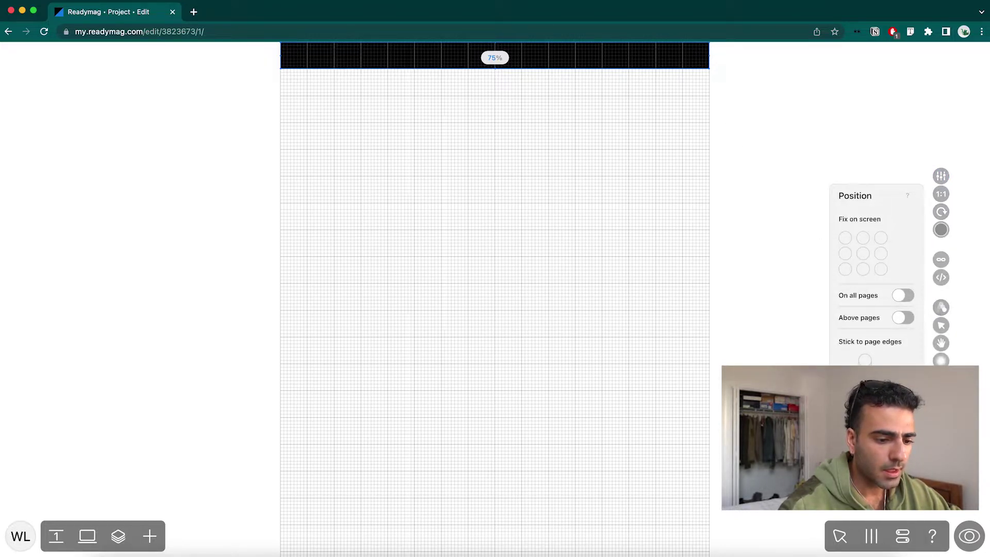
pyautogui.click(862, 238)
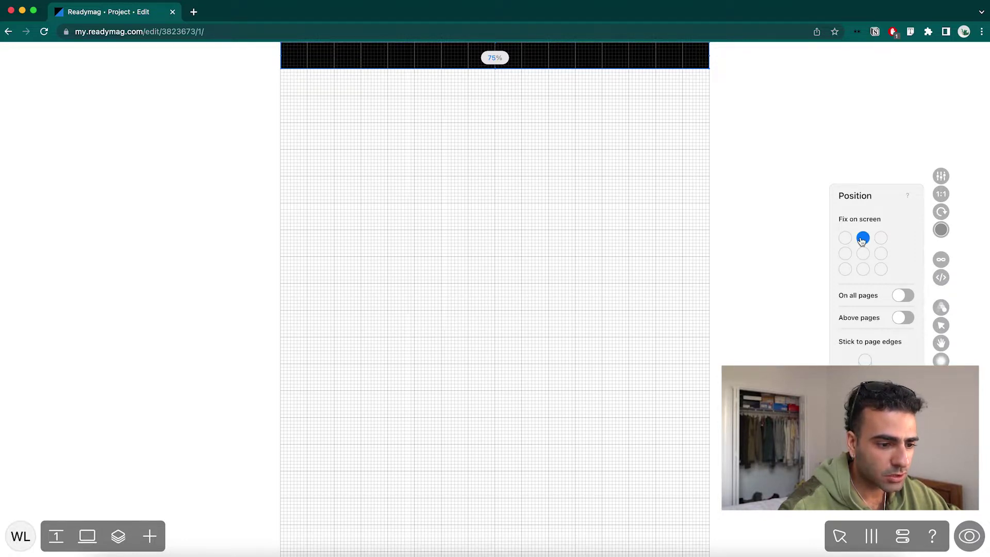
pyautogui.moveTo(531, 60)
pyautogui.mouseDown()
pyautogui.moveTo(530, 98)
pyautogui.moveTo(494, 84)
pyautogui.moveTo(531, 95)
pyautogui.moveTo(531, 58)
pyautogui.mouseUp()
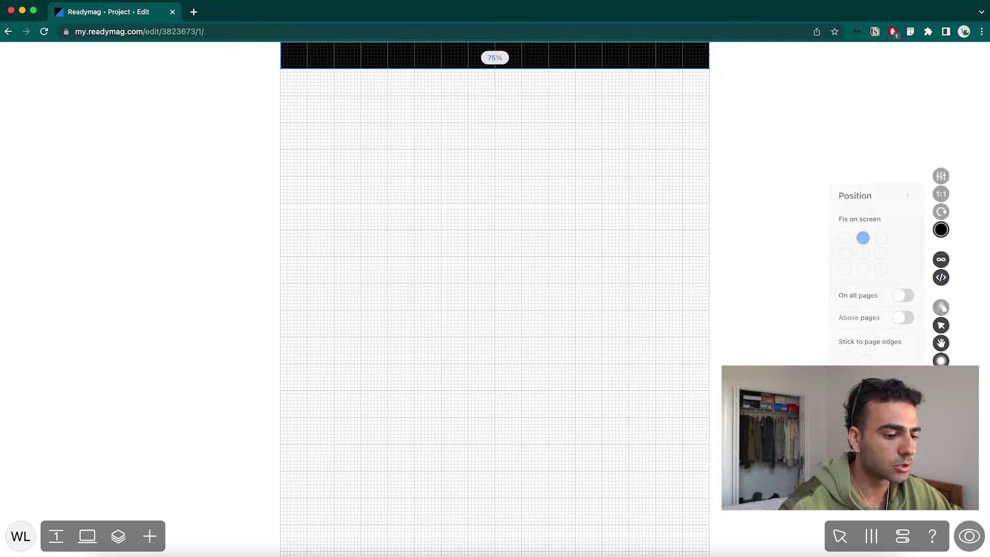
# Preview the page down its length to check the fixed header bar, and return to the editor
pyautogui.click(969, 536)
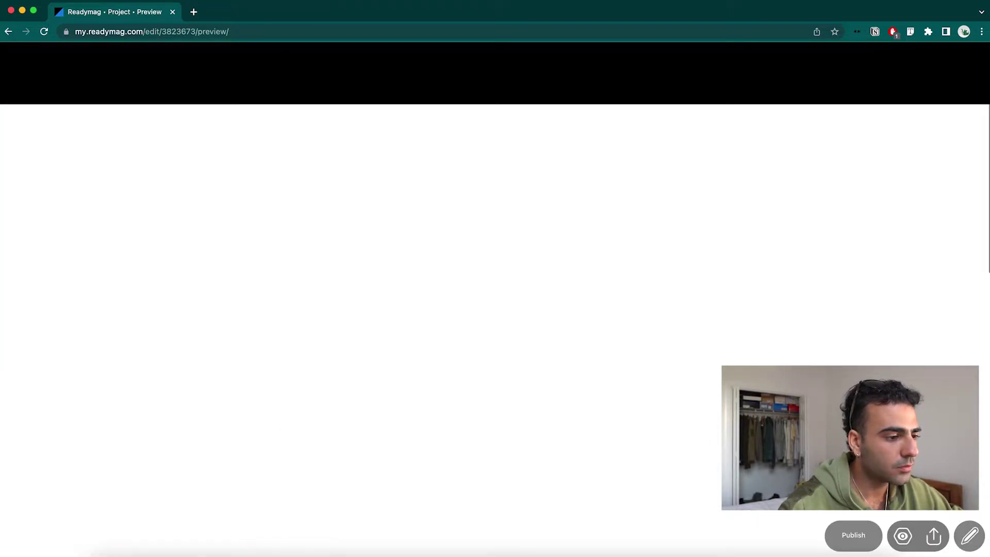
pyautogui.scroll(-3, 495, 330)
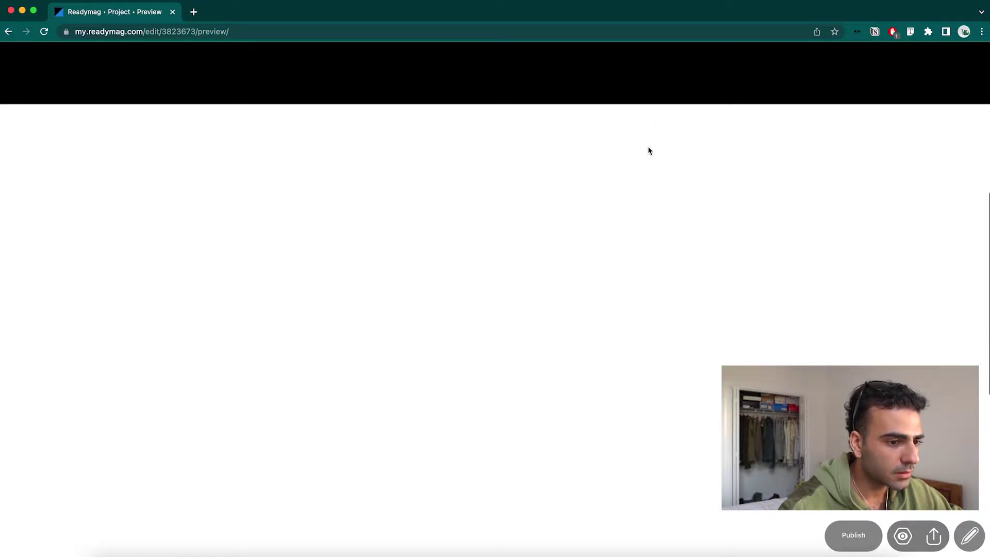
pyautogui.scroll(-3, 658, 256)
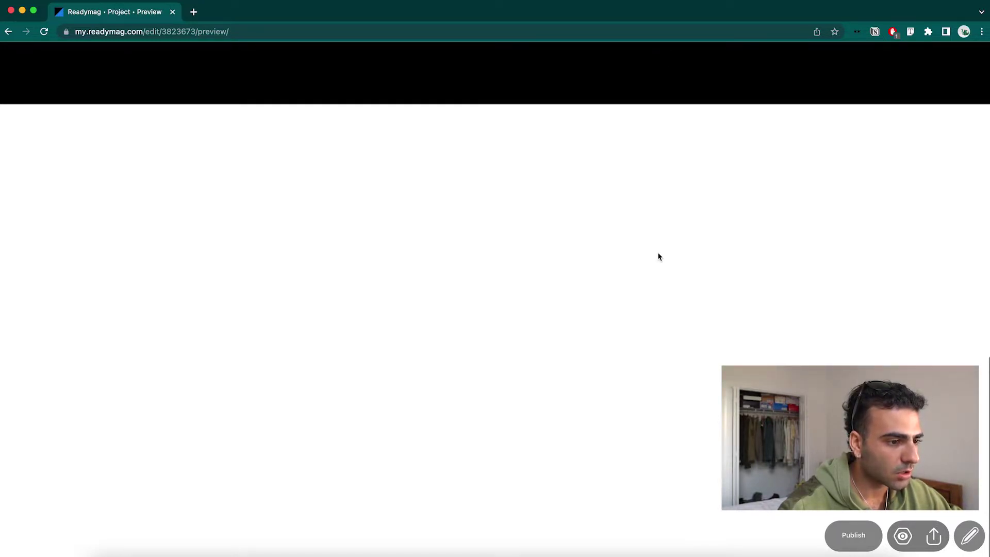
pyautogui.scroll(5, 658, 256)
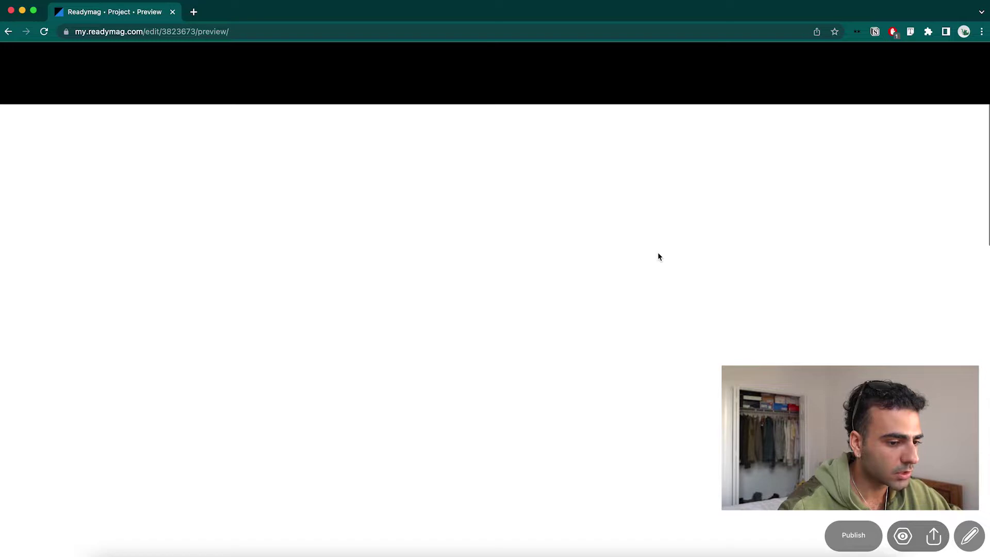
pyautogui.click(970, 536)
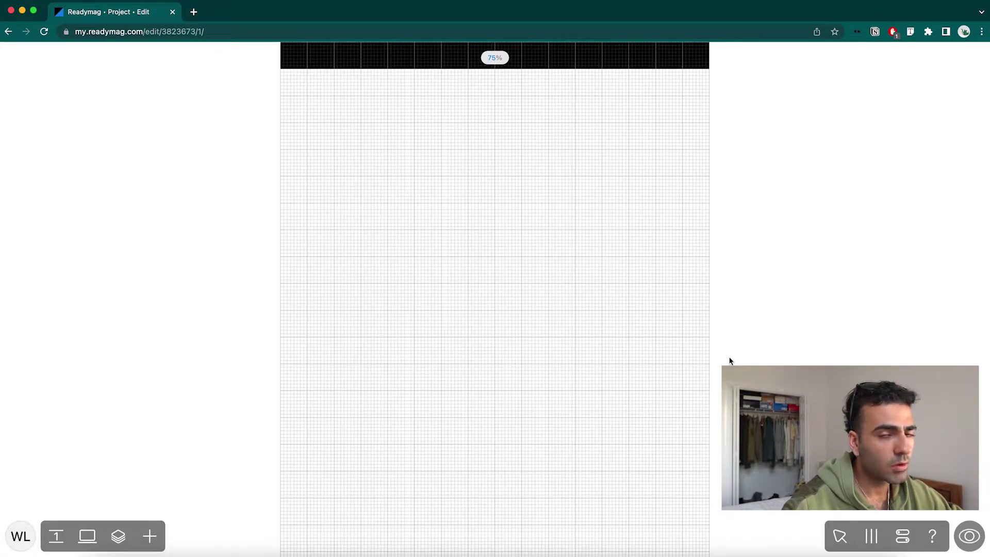
# Insert a text block in the middle of the page and replace its placeholder text with SHOP
pyautogui.click(150, 536)
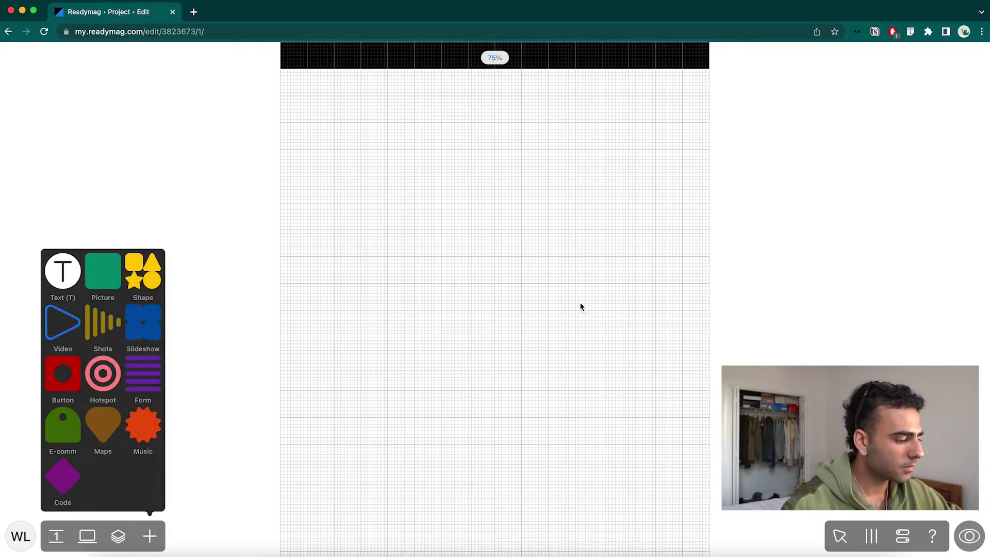
pyautogui.click(80, 274)
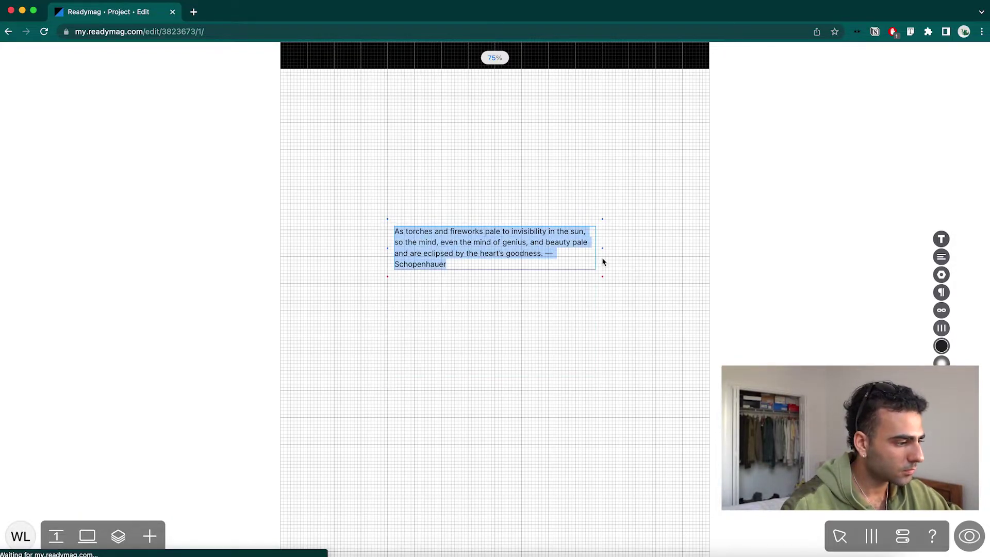
pyautogui.write('SHOP')
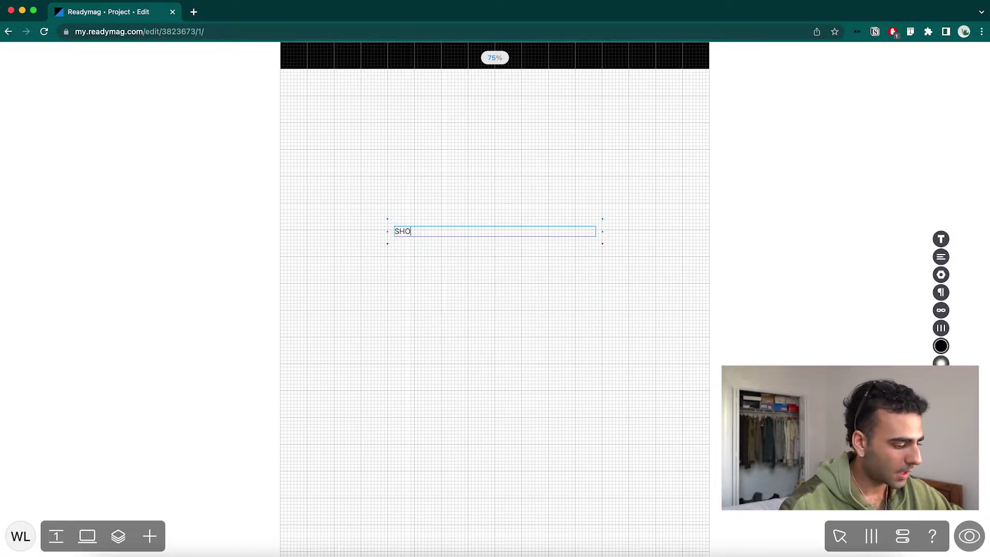
# Format the SHOP text in the 2P font with font size 30 and line height 30
pyautogui.doubleClick(412, 231)
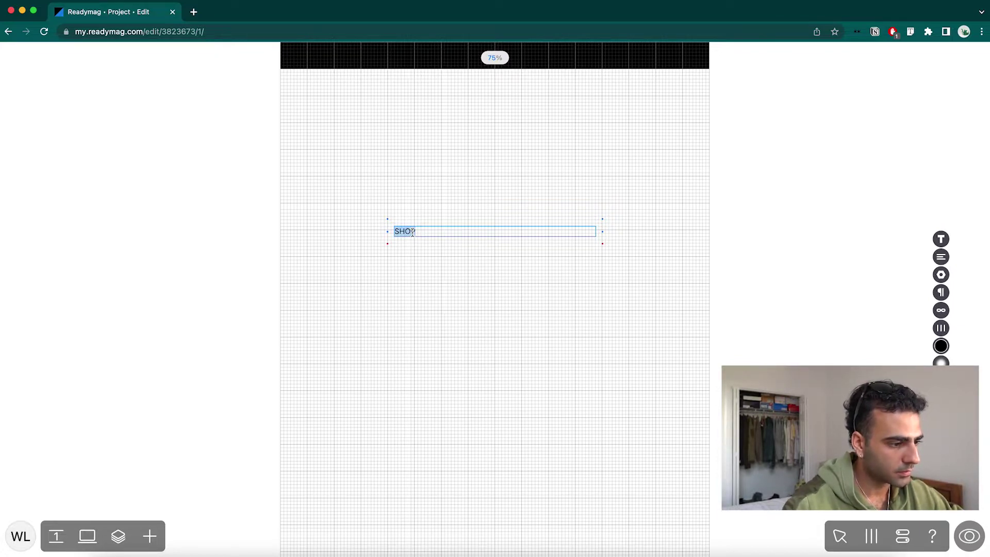
pyautogui.click(941, 239)
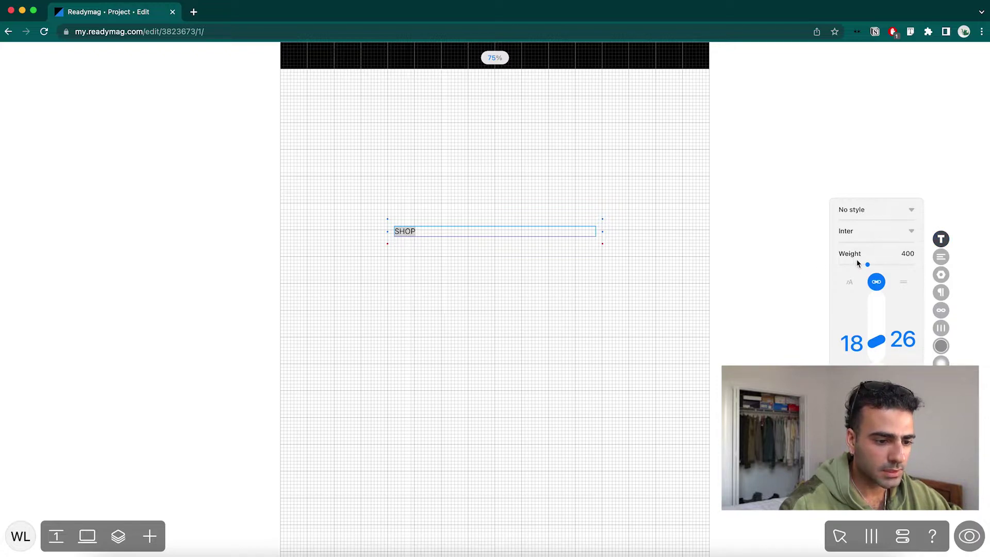
pyautogui.moveTo(856, 345); pyautogui.dragTo(901, 349)
pyautogui.click(877, 281)
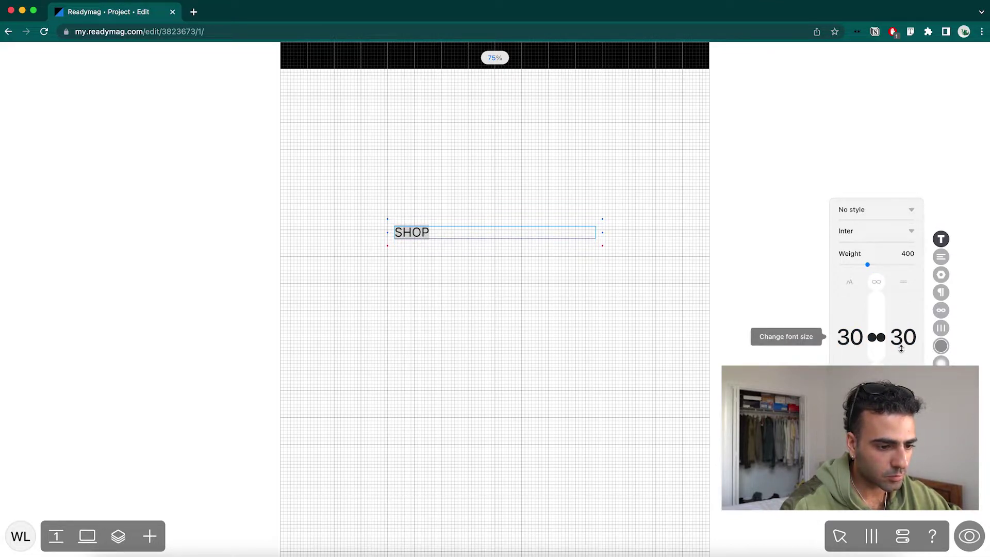
pyautogui.click(900, 338)
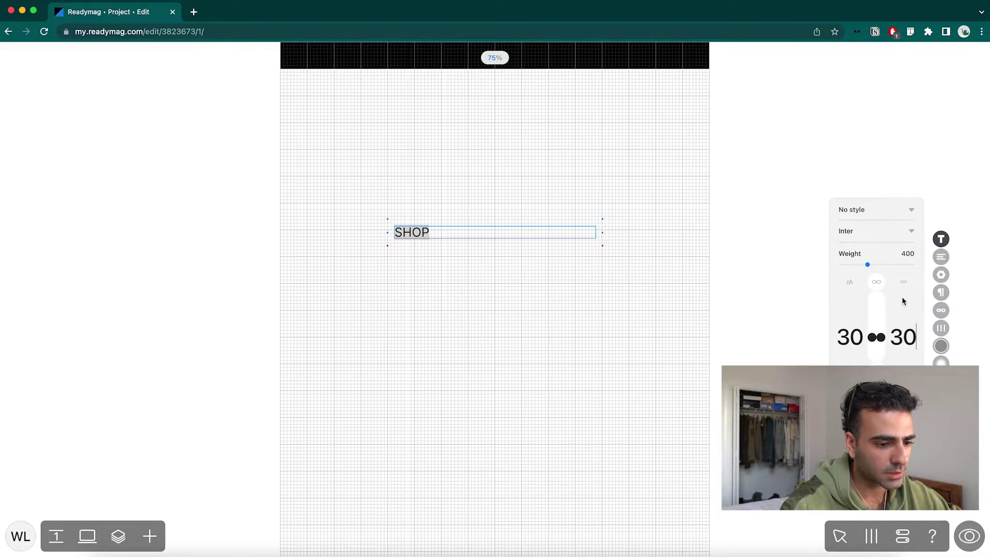
pyautogui.click(904, 232)
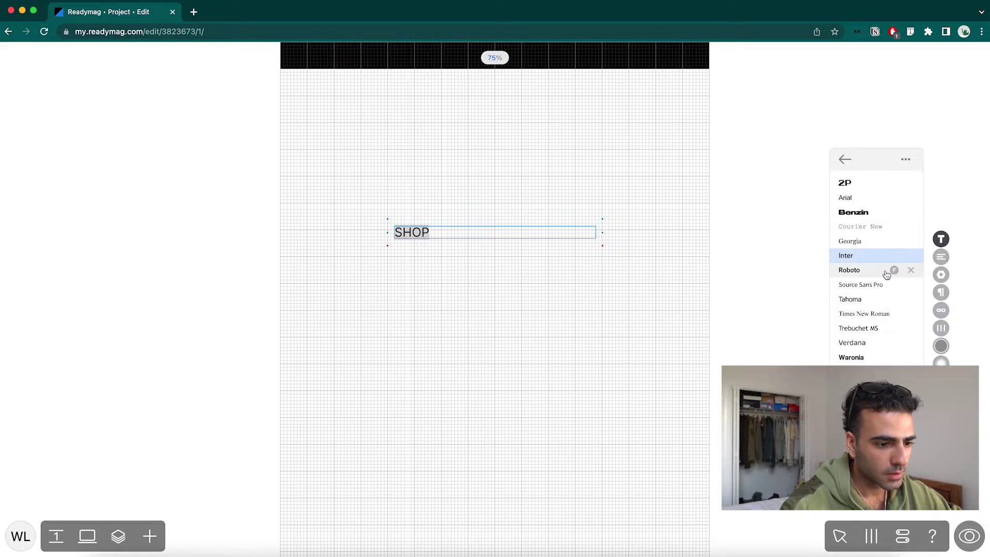
pyautogui.click(876, 188)
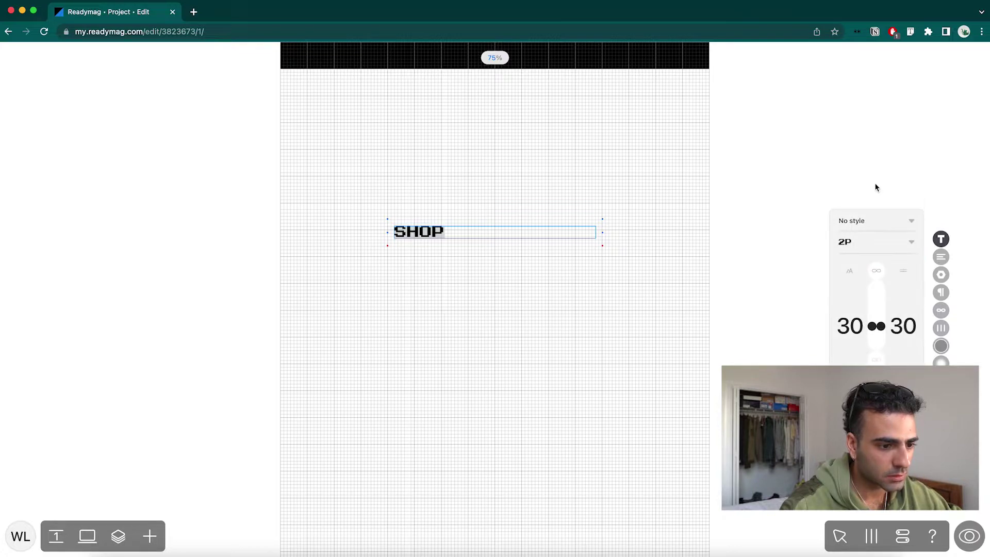
# Change the colour of the SHOP text to bright green
pyautogui.click(940, 239)
pyautogui.click(940, 346)
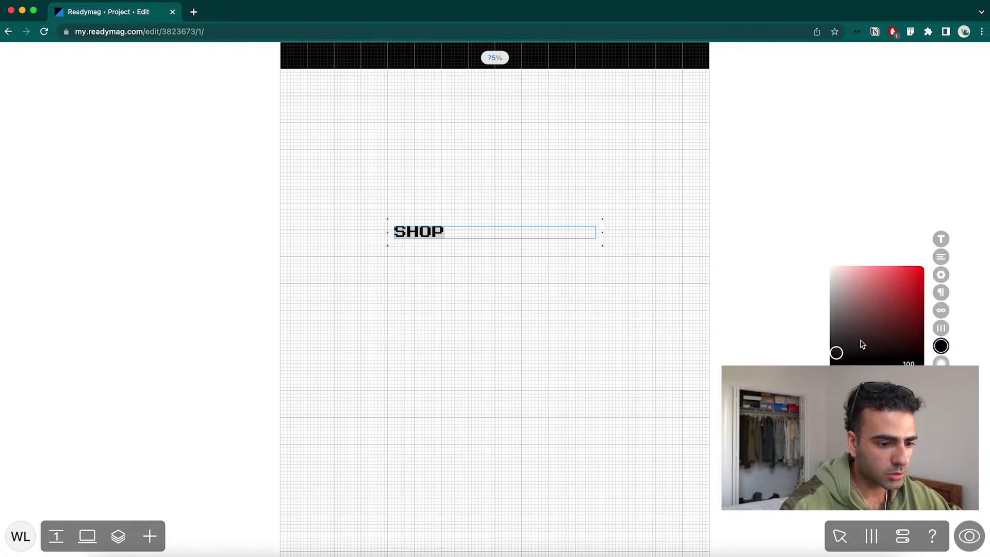
pyautogui.moveTo(884, 340); pyautogui.dragTo(892, 281)
pyautogui.click(825, 236)
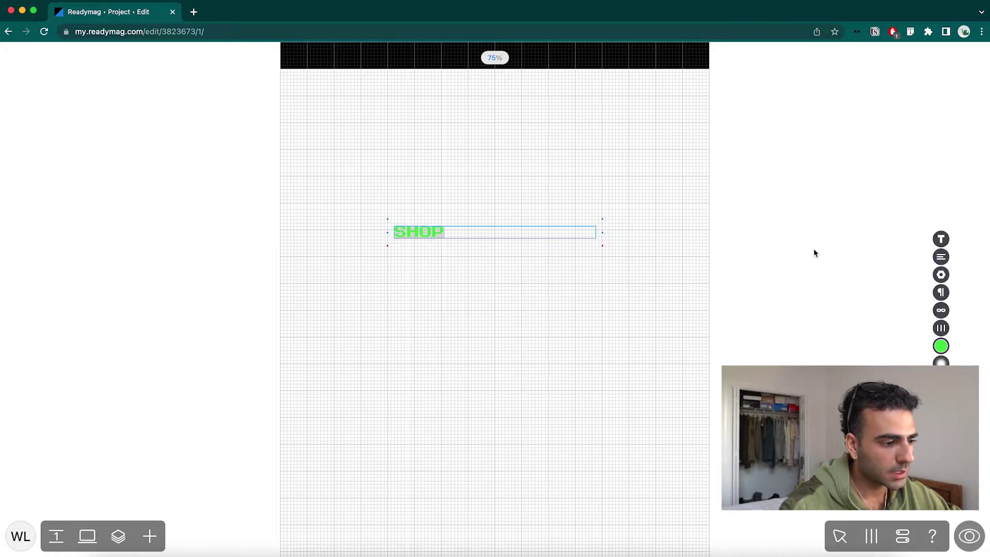
# Narrow the SHOP text box to fit the word and place it at the left end of the black header bar
pyautogui.click(517, 235)
pyautogui.moveTo(584, 237); pyautogui.dragTo(322, 60)
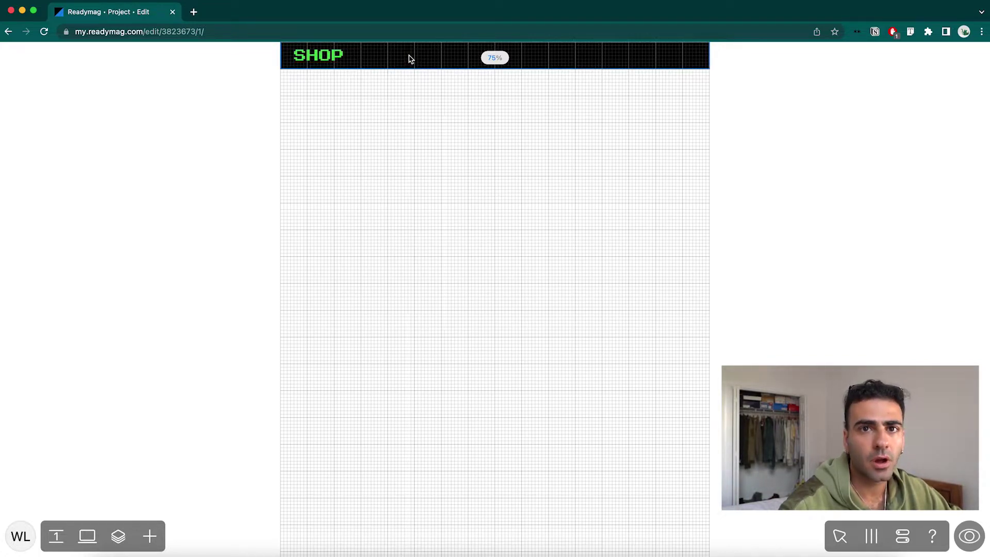
pyautogui.click(320, 60)
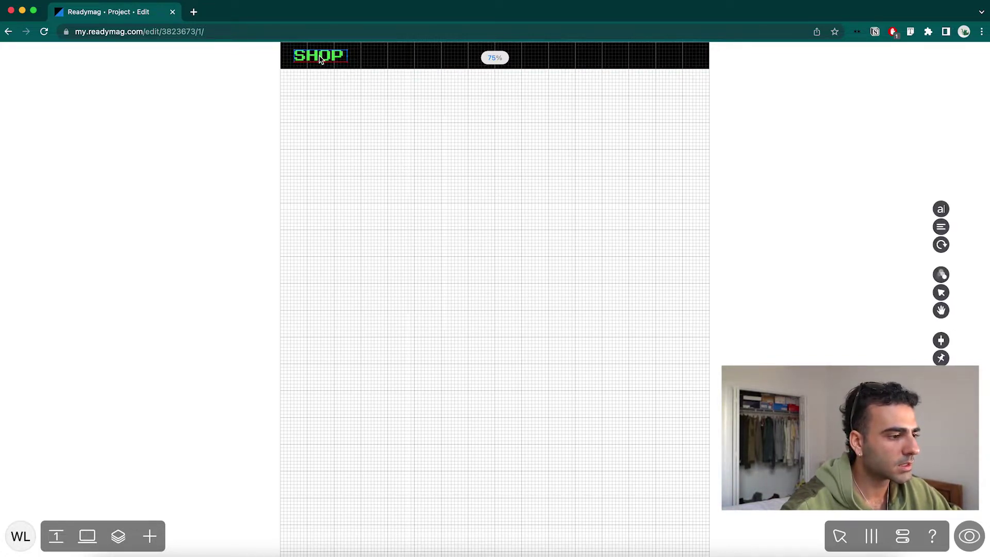
pyautogui.click(351, 89)
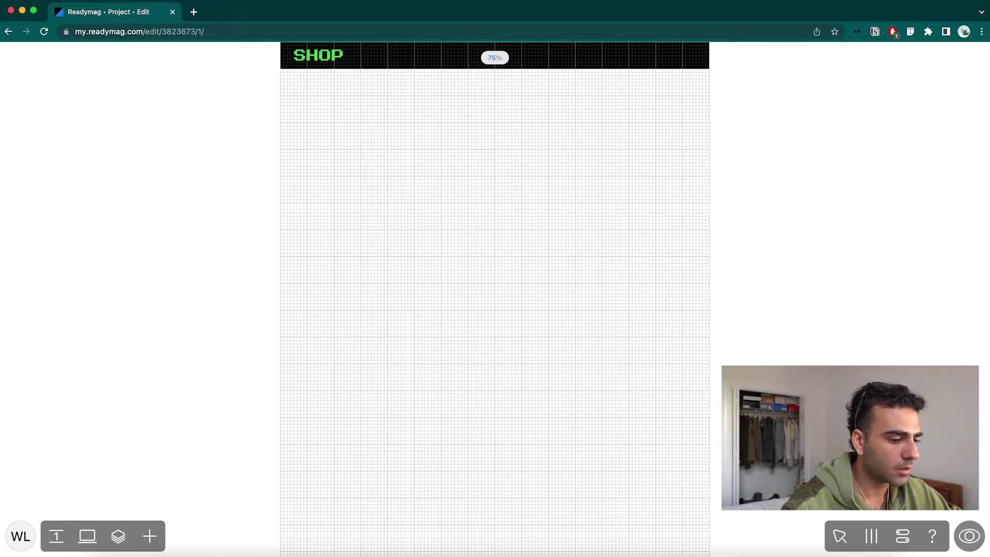
pyautogui.click(862, 541)
pyautogui.click(864, 541)
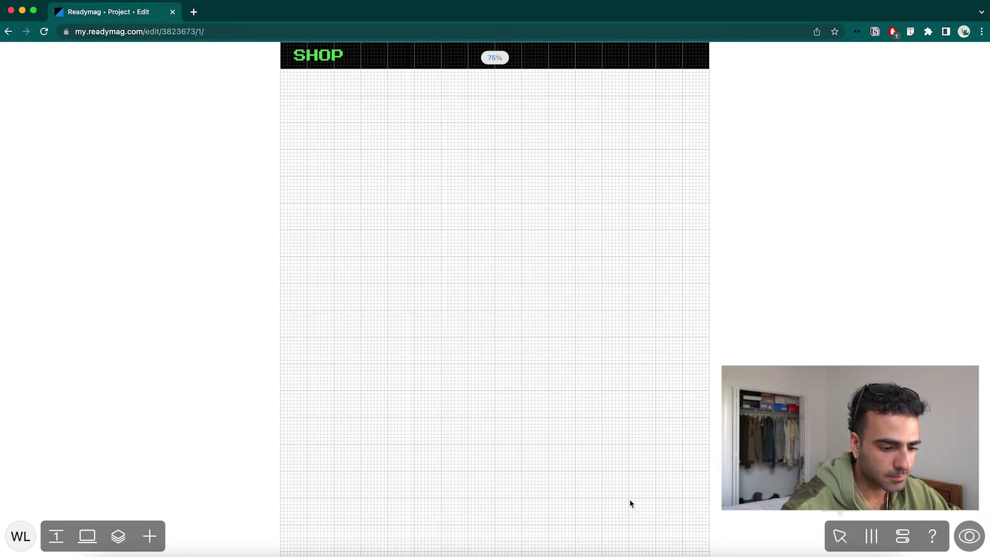
# Title the first page HOME and set its custom URL to home
pyautogui.click(57, 537)
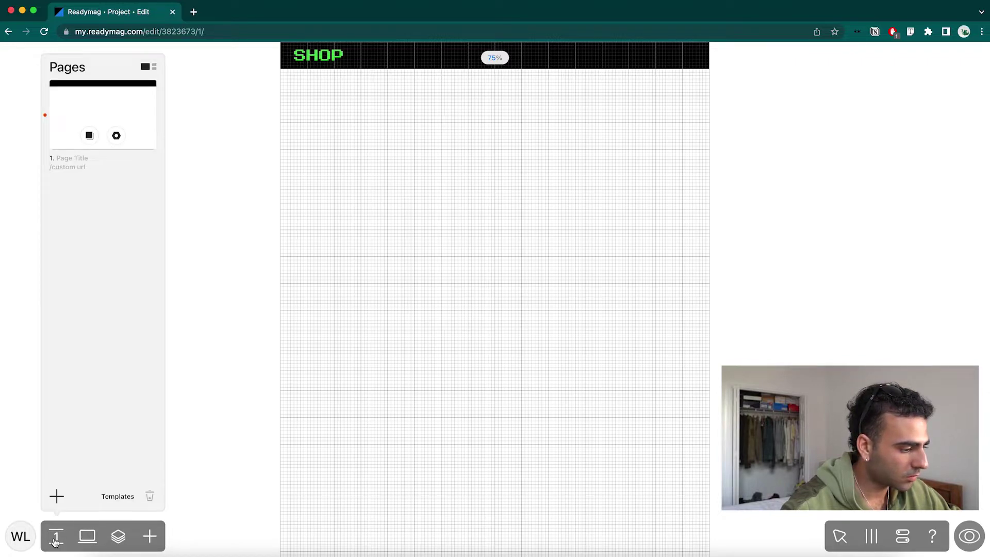
pyautogui.click(72, 157)
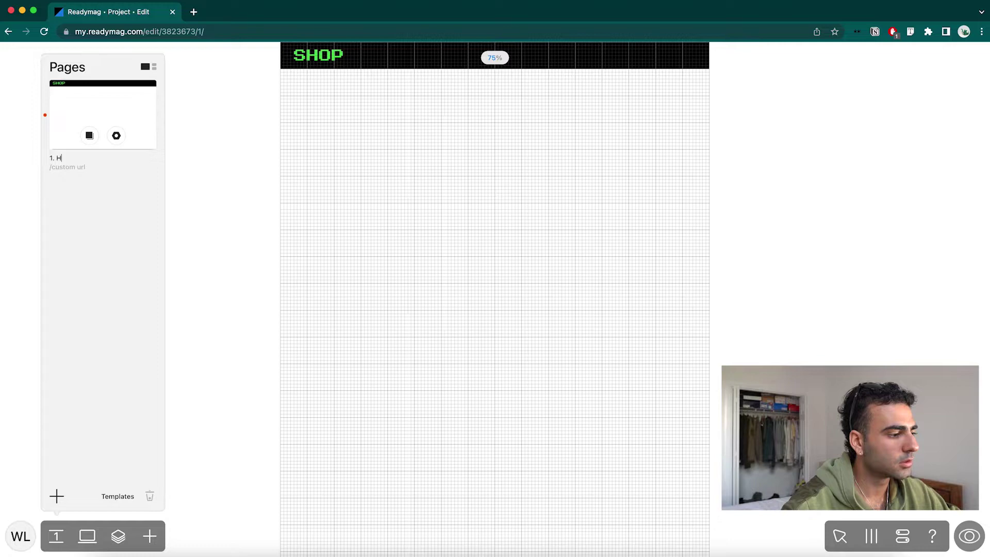
pyautogui.click(85, 167)
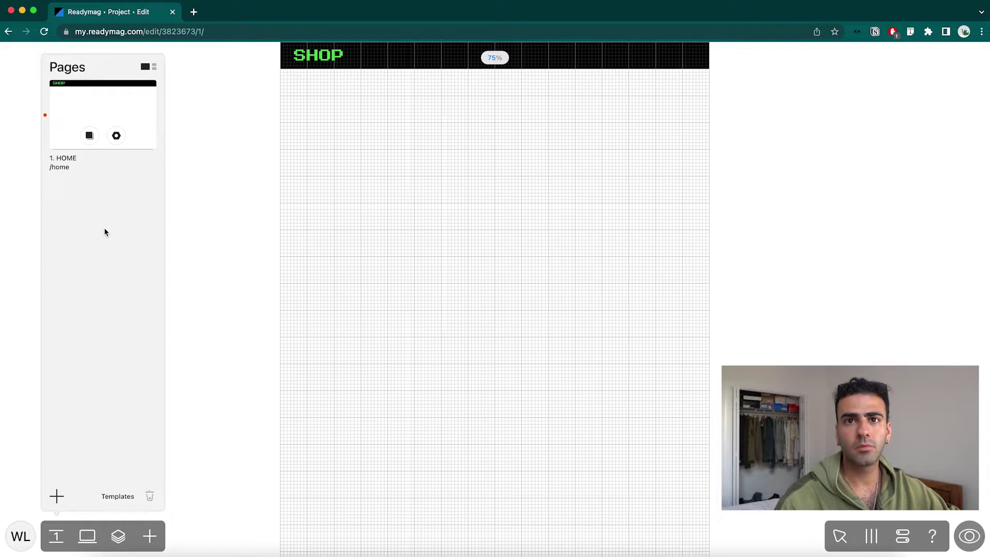
# Add a second page titled SHOP with the custom URL shop
pyautogui.click(57, 496)
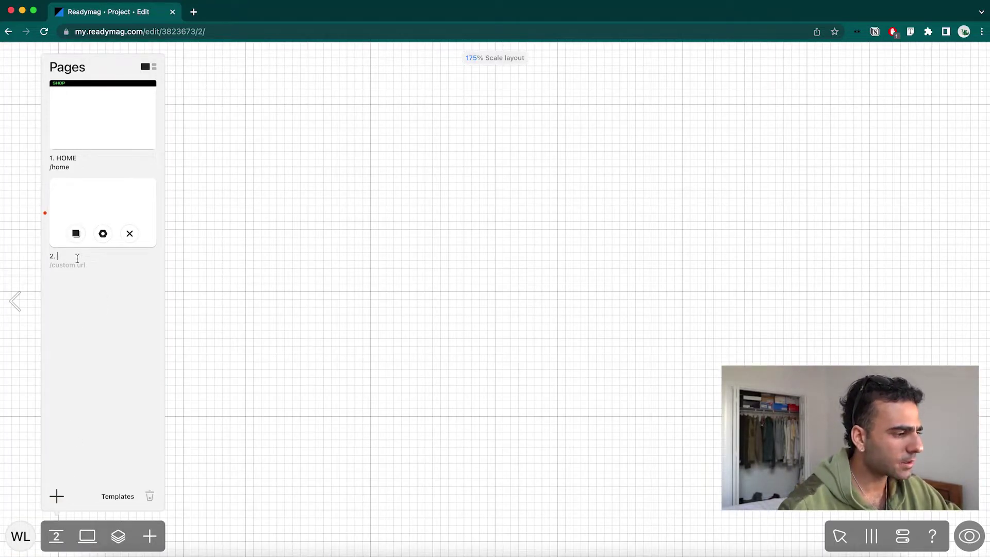
pyautogui.click(78, 258)
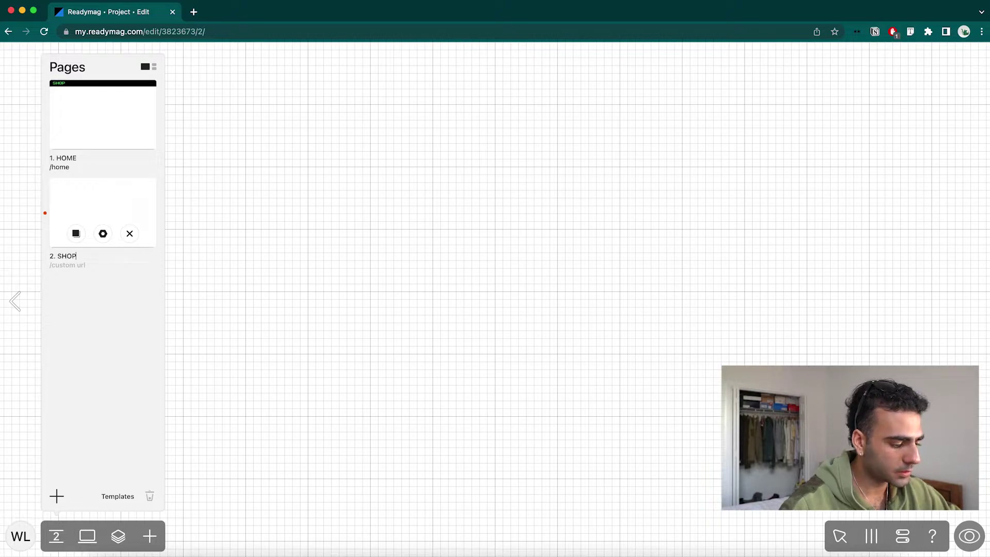
pyautogui.click(78, 267)
pyautogui.write('shop')
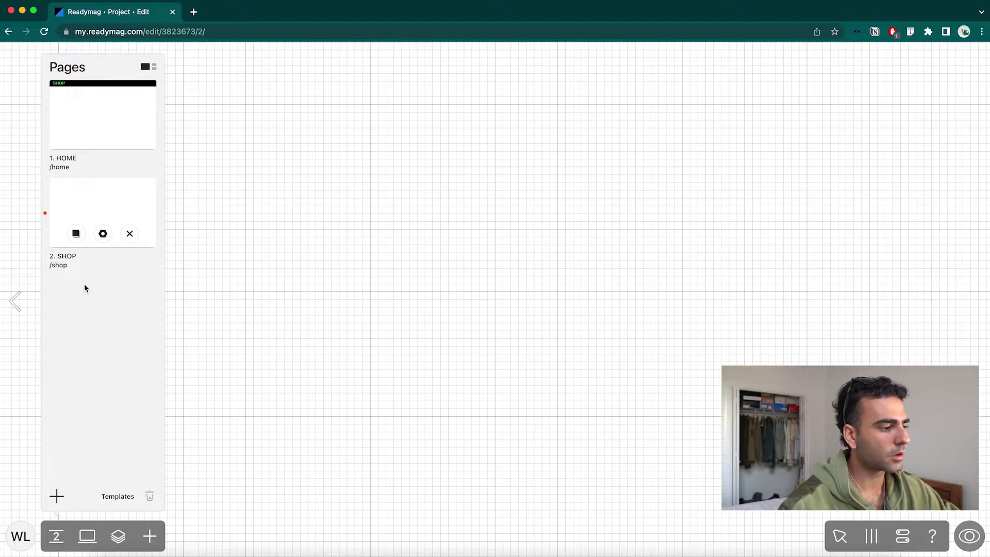
# Return to the HOME page and link the header's SHOP text to shop
pyautogui.click(98, 88)
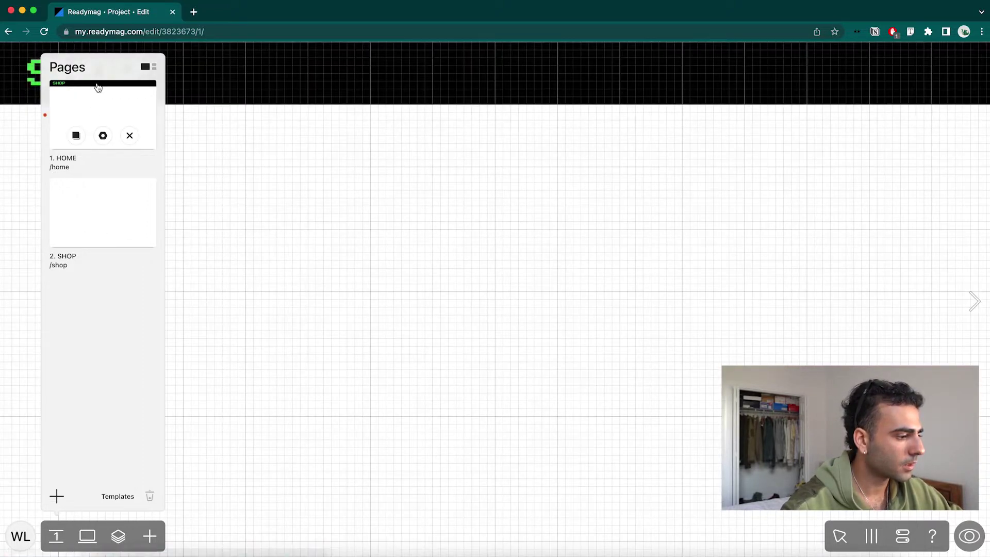
pyautogui.click(250, 143)
pyautogui.click(91, 84)
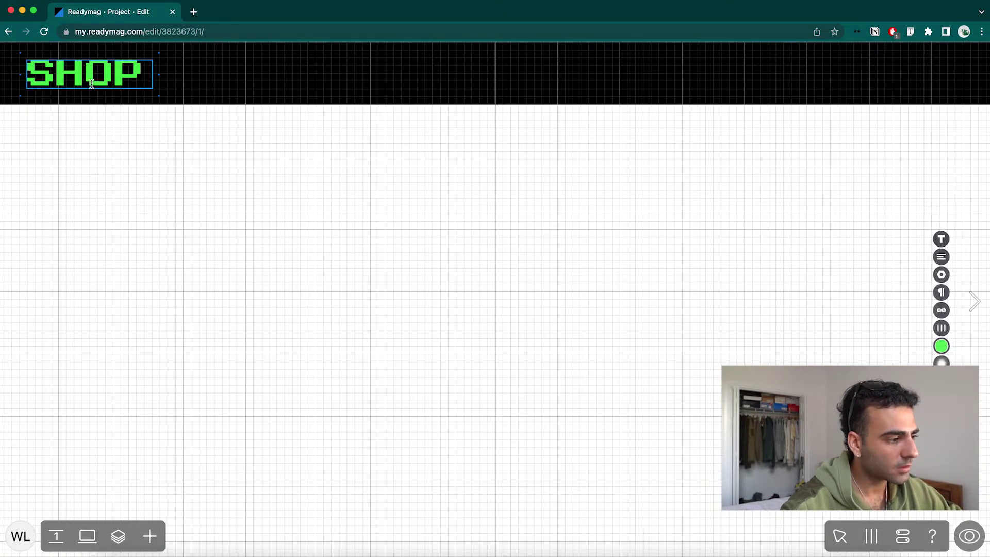
pyautogui.doubleClick(91, 84)
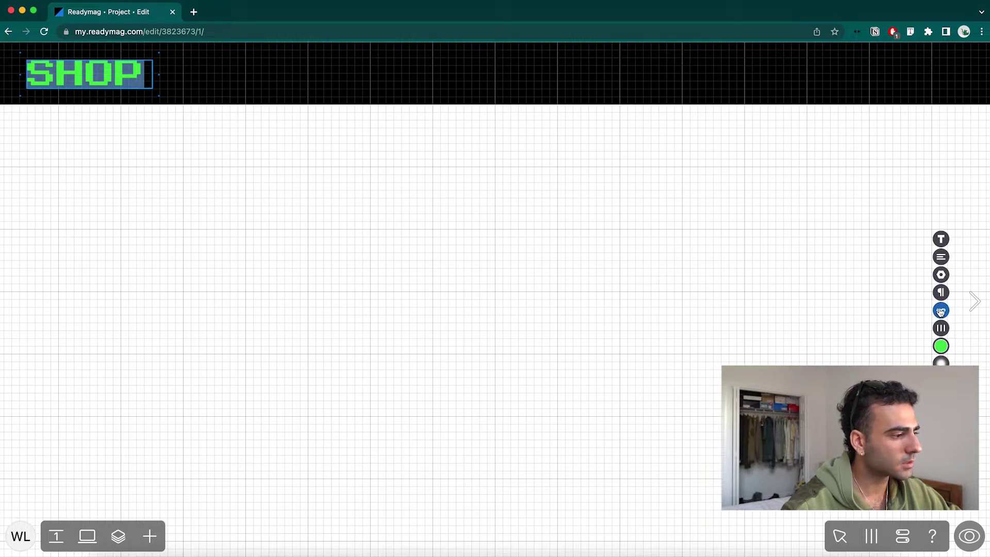
pyautogui.click(941, 310)
pyautogui.click(886, 318)
pyautogui.write('sho')
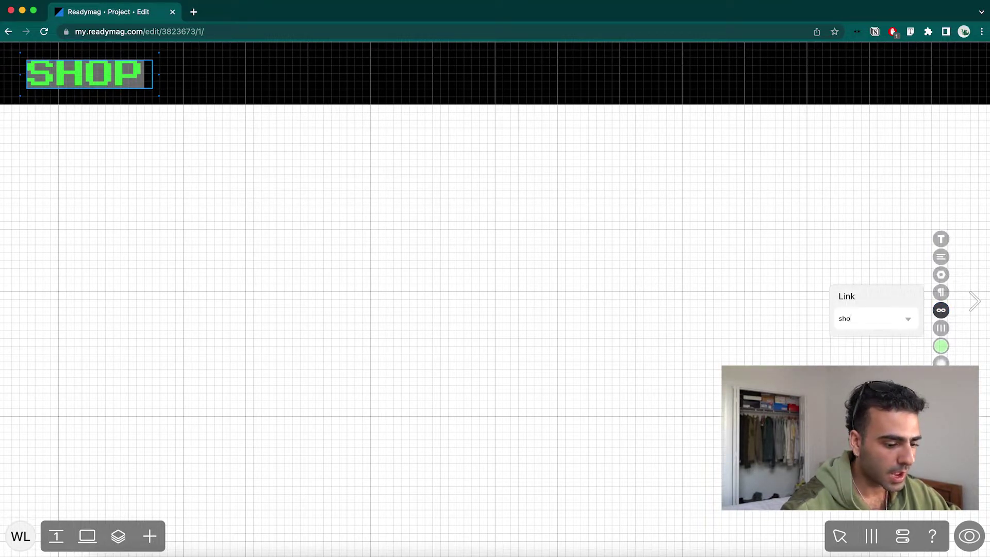
pyautogui.write('p')
pyautogui.press('Return')
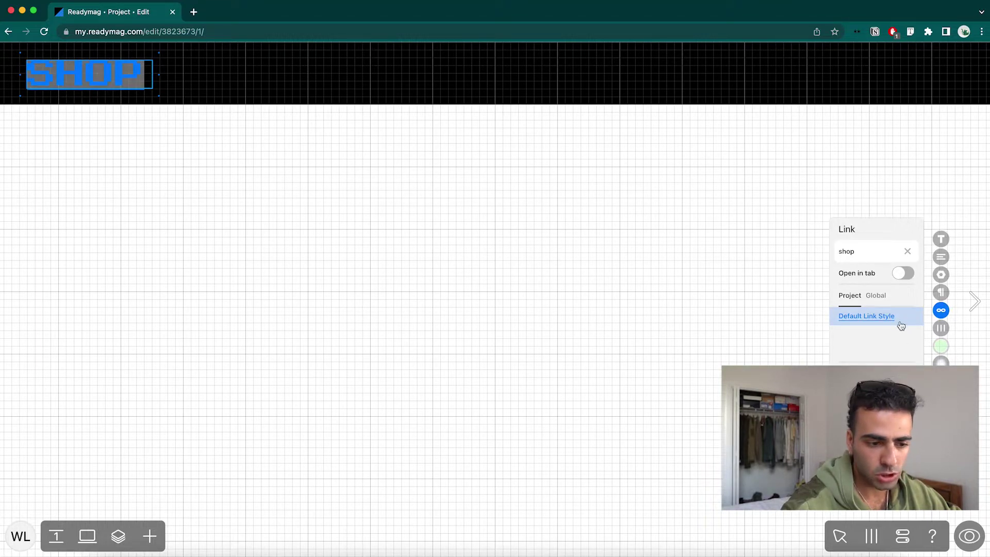
# Create a new link style for the SHOP text with text color 3FEC50 and no underline
pyautogui.click(883, 367)
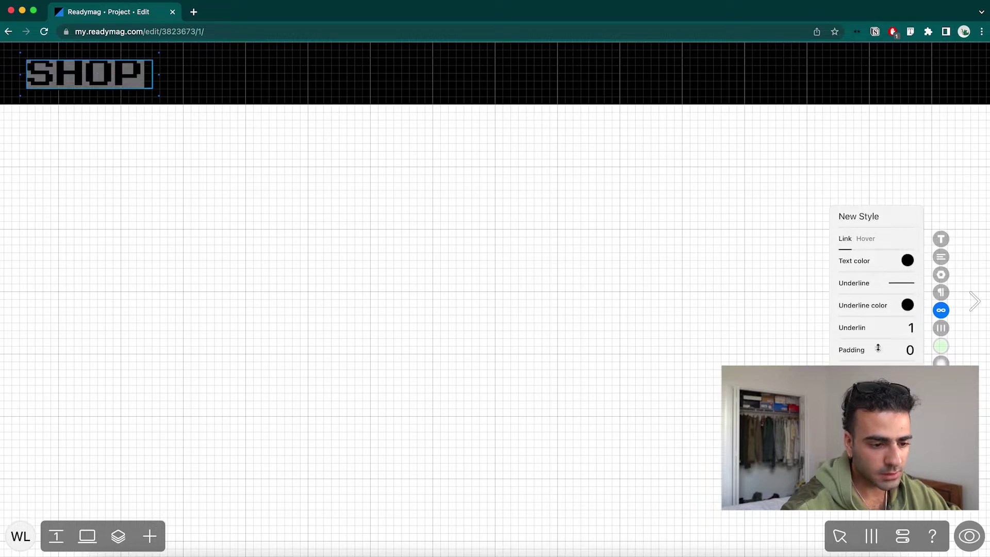
pyautogui.click(905, 260)
pyautogui.click(862, 243)
pyautogui.click(895, 143)
pyautogui.moveTo(895, 144)
pyautogui.mouseDown()
pyautogui.moveTo(908, 139)
pyautogui.moveTo(895, 102)
pyautogui.mouseUp()
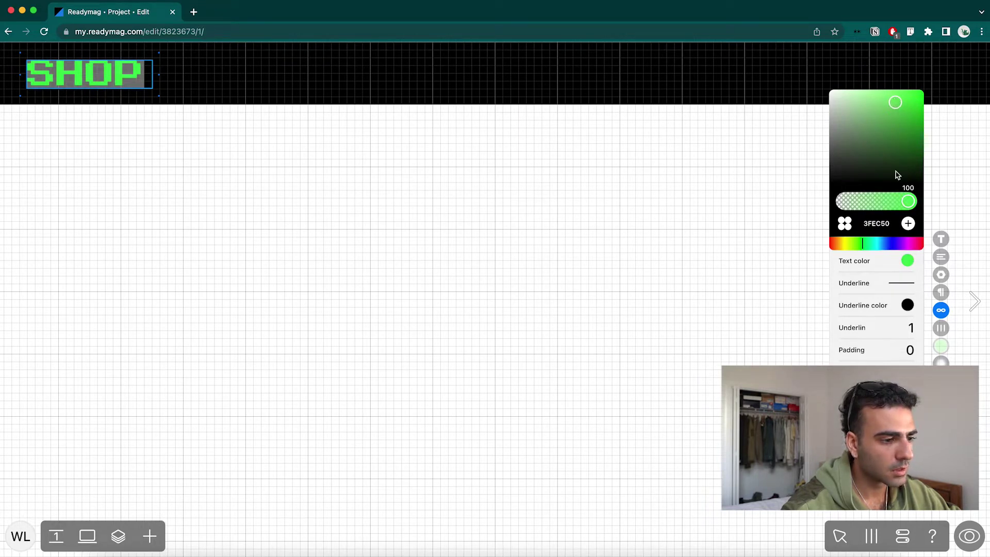
pyautogui.click(894, 284)
pyautogui.click(866, 289)
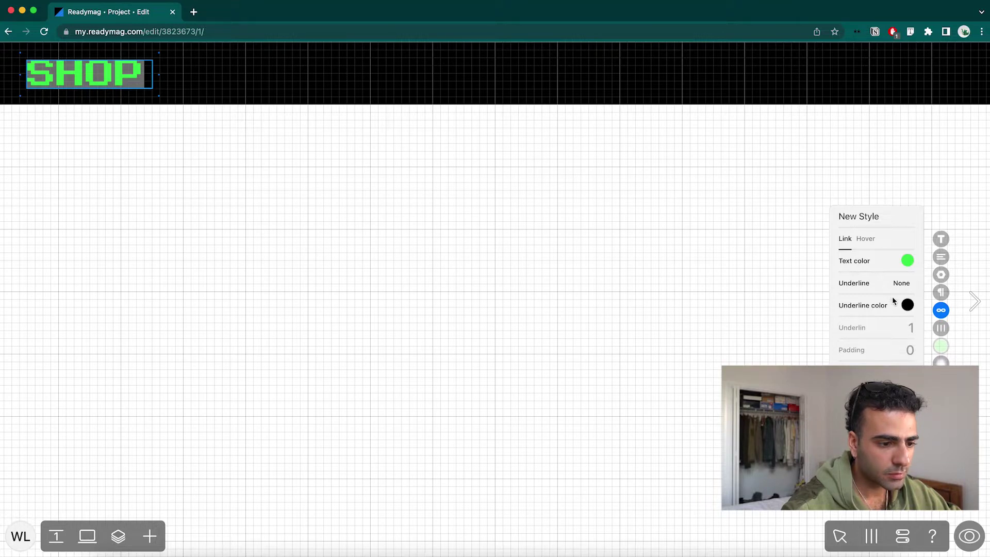
# Set the new link style's hover state to text color 287837 with no underline, and deselect the SHOP text
pyautogui.click(865, 238)
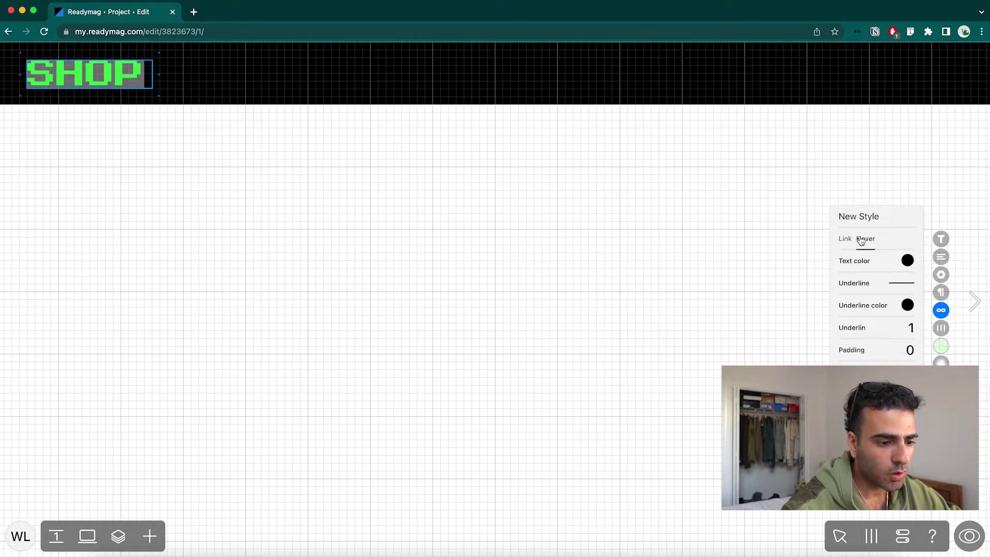
pyautogui.click(907, 261)
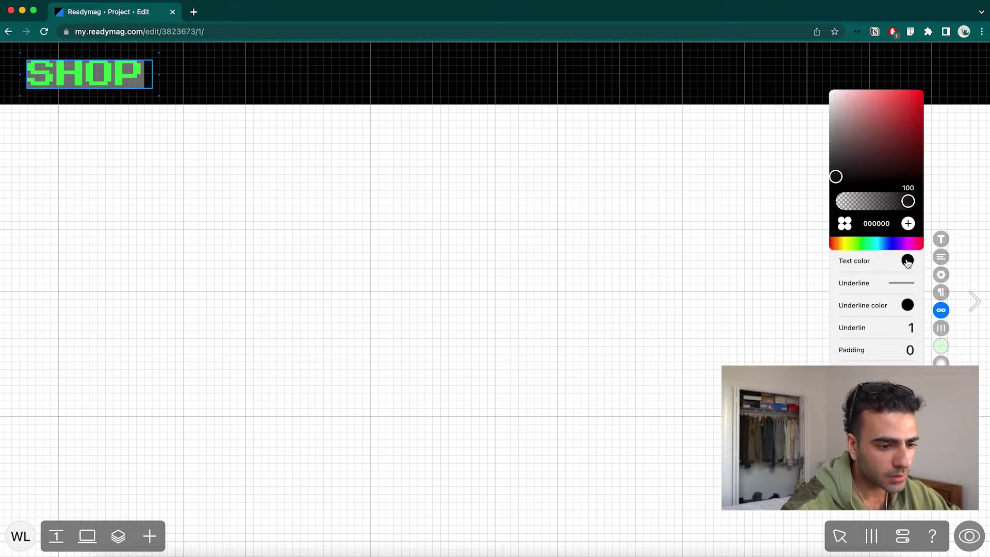
pyautogui.click(862, 242)
pyautogui.click(898, 146)
pyautogui.moveTo(899, 146); pyautogui.dragTo(889, 139)
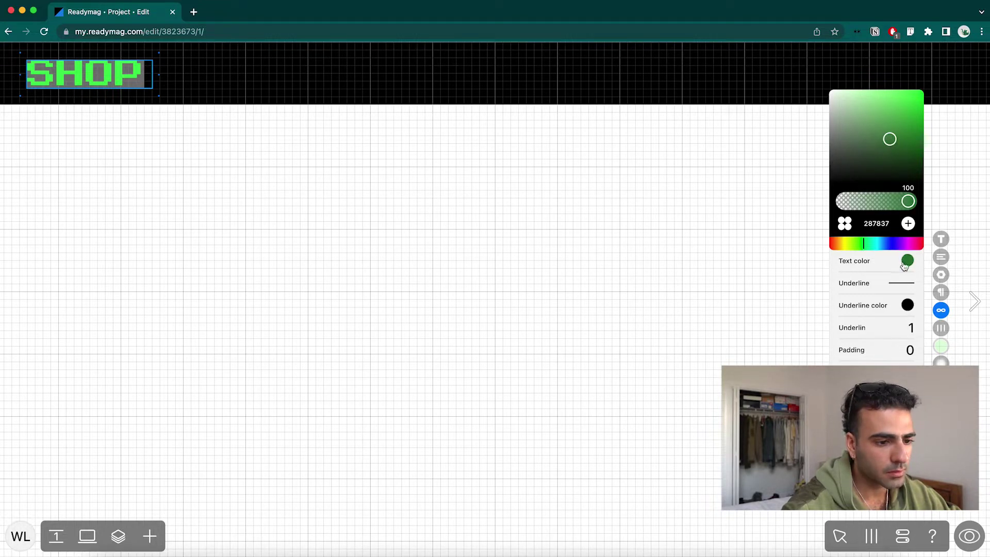
pyautogui.click(895, 282)
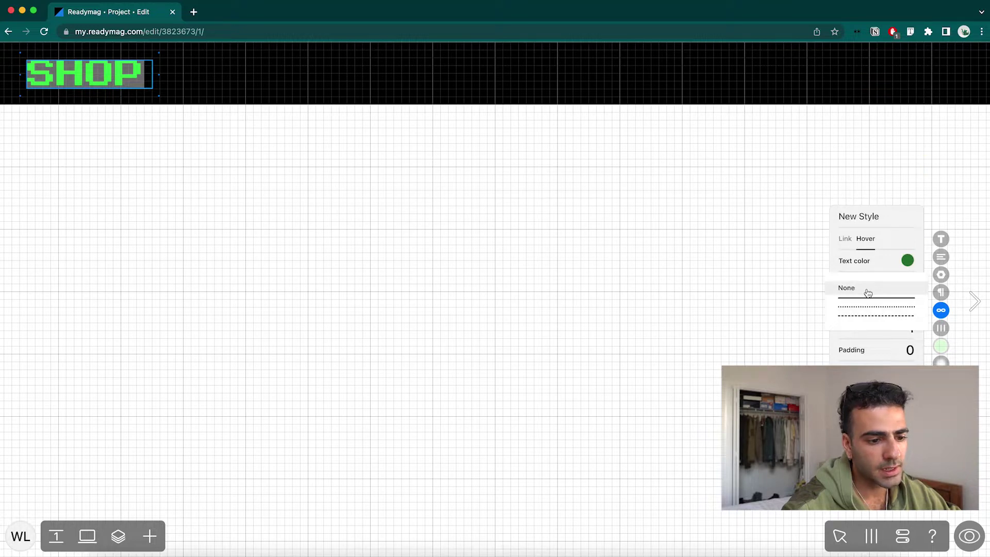
pyautogui.click(889, 286)
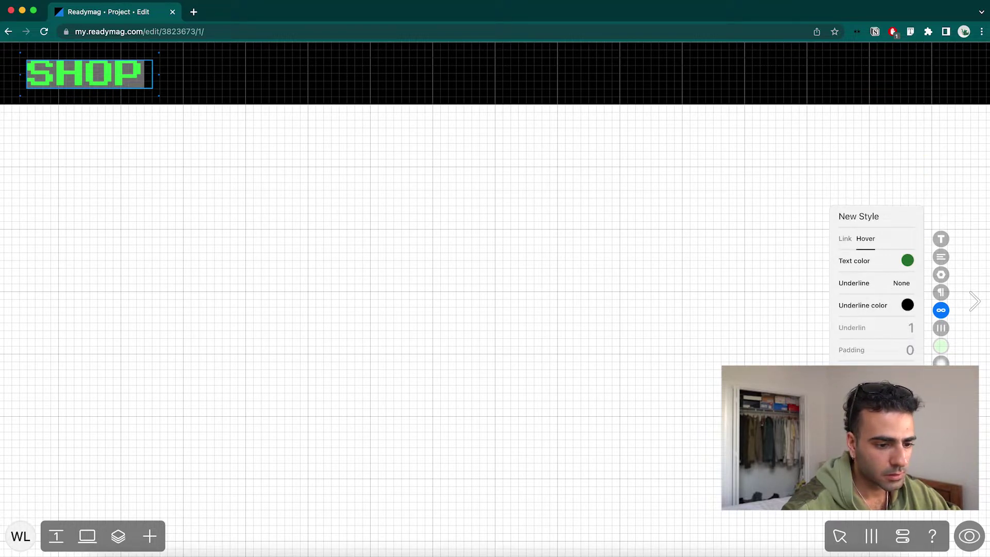
pyautogui.press('Escape')
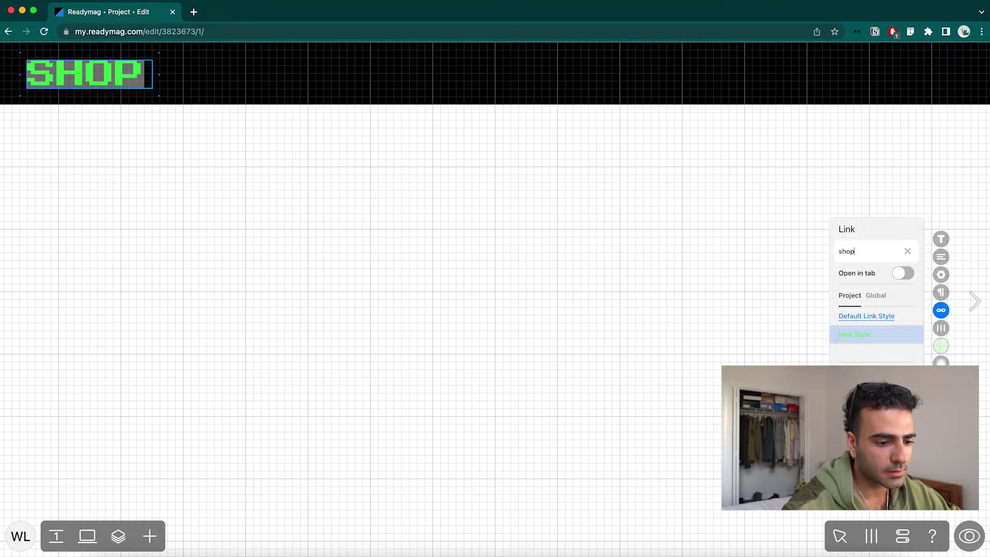
pyautogui.press('Escape')
pyautogui.press('Escape')
# Preview the site, follow the header's SHOP link to check the shop URL, and return to editing the SHOP page
pyautogui.click(972, 537)
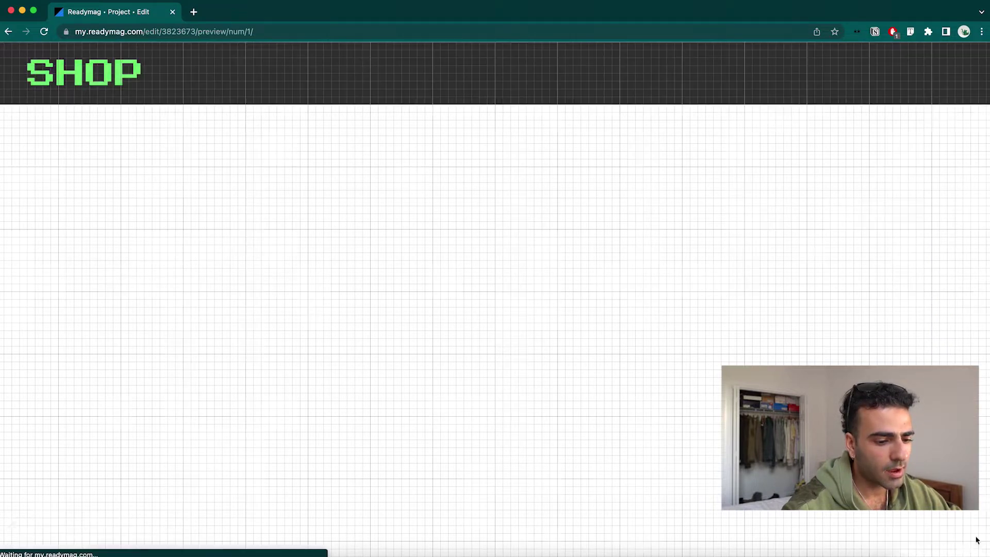
pyautogui.click(103, 92)
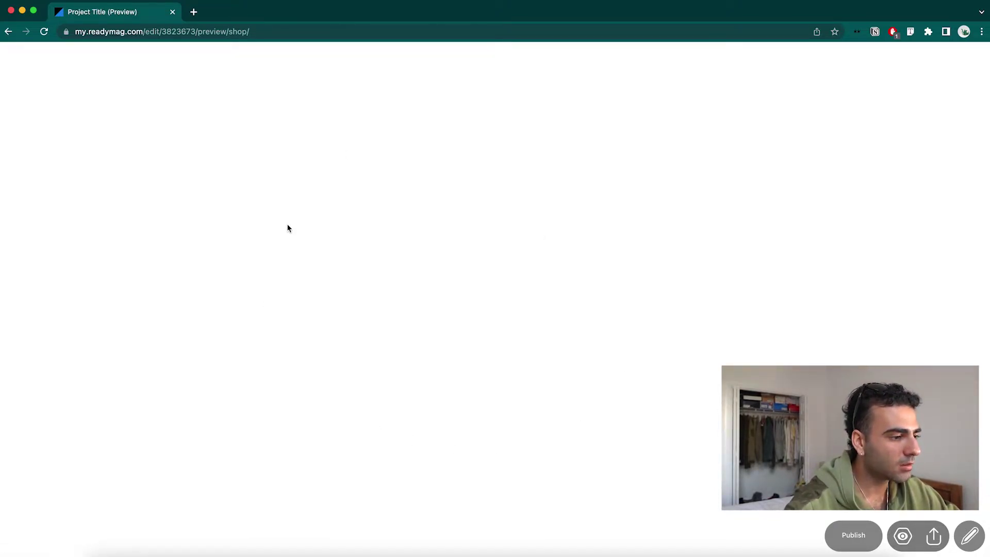
pyautogui.doubleClick(234, 31)
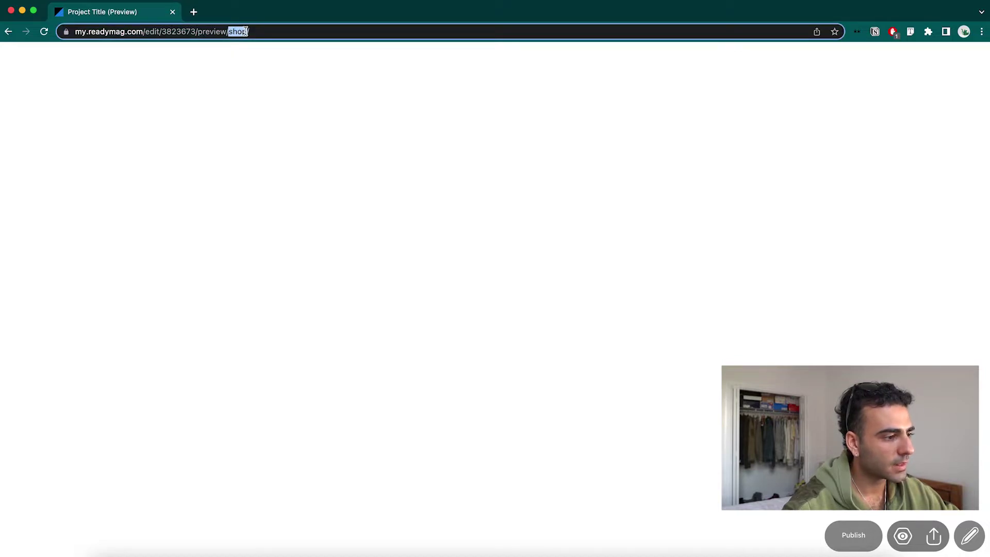
pyautogui.click(280, 239)
pyautogui.click(8, 32)
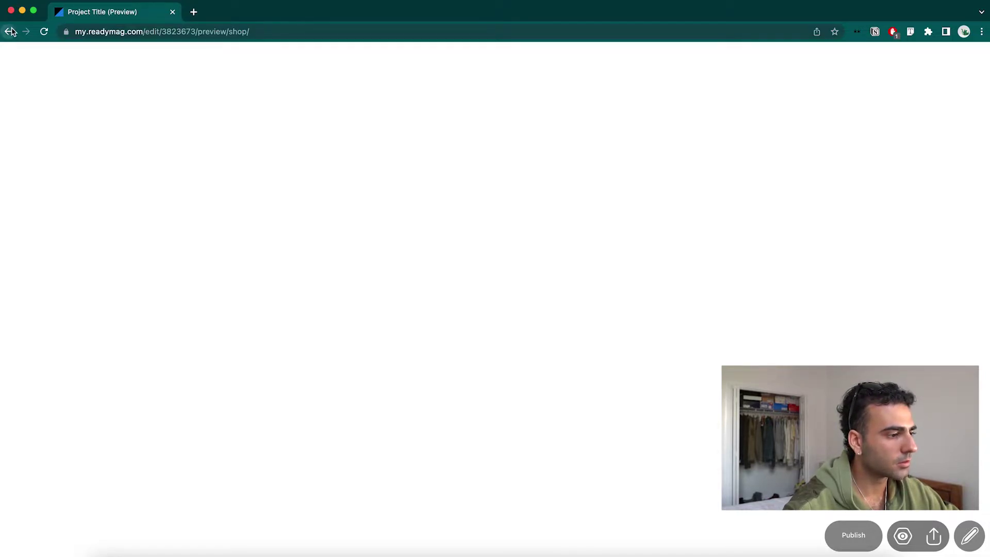
pyautogui.click(8, 32)
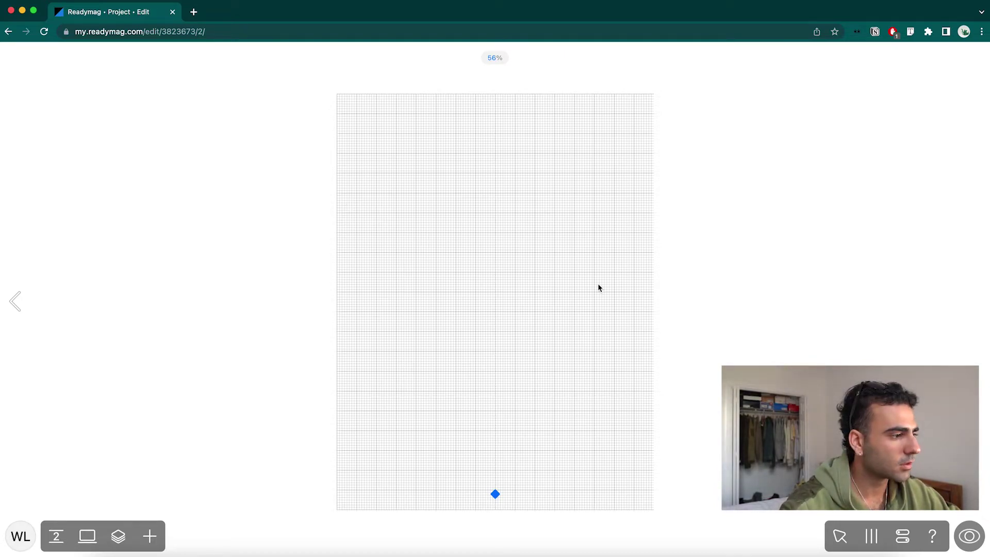
# Switch to Illustrator and add a second artboard beside the Marsupial Hoodie spec sheet
pyautogui.hotkey('ctrl', 'Right')
pyautogui.hotkey('ctrl', 'Right')
pyautogui.scroll(-3, 338, 347)
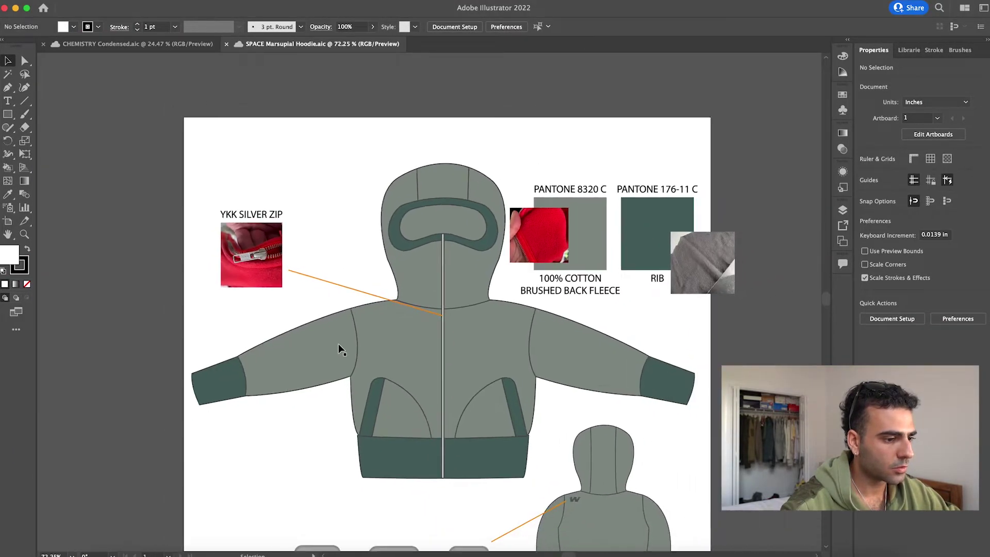
pyautogui.scroll(-1, 570, 350)
pyautogui.hscroll(1, 571, 351)
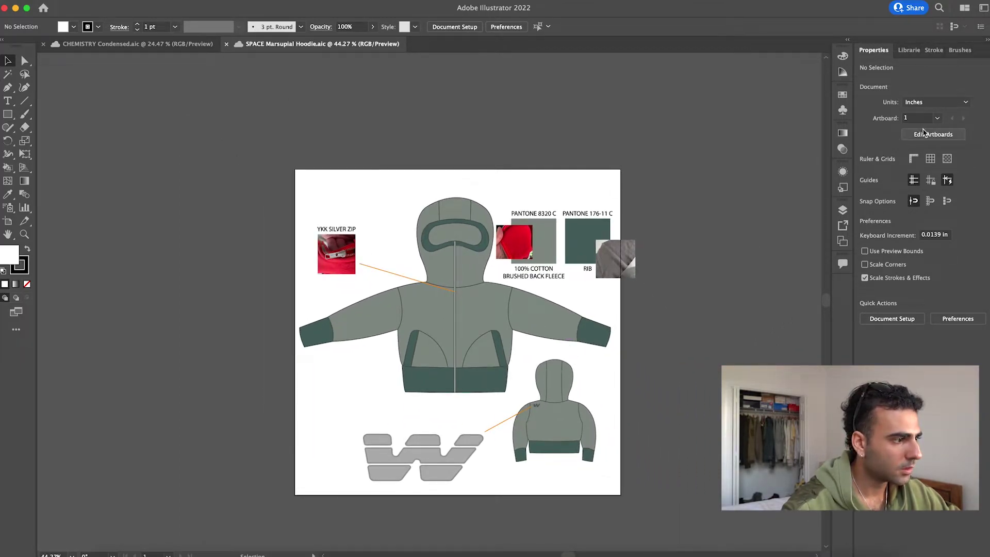
pyautogui.hotkey('shift', 'o')
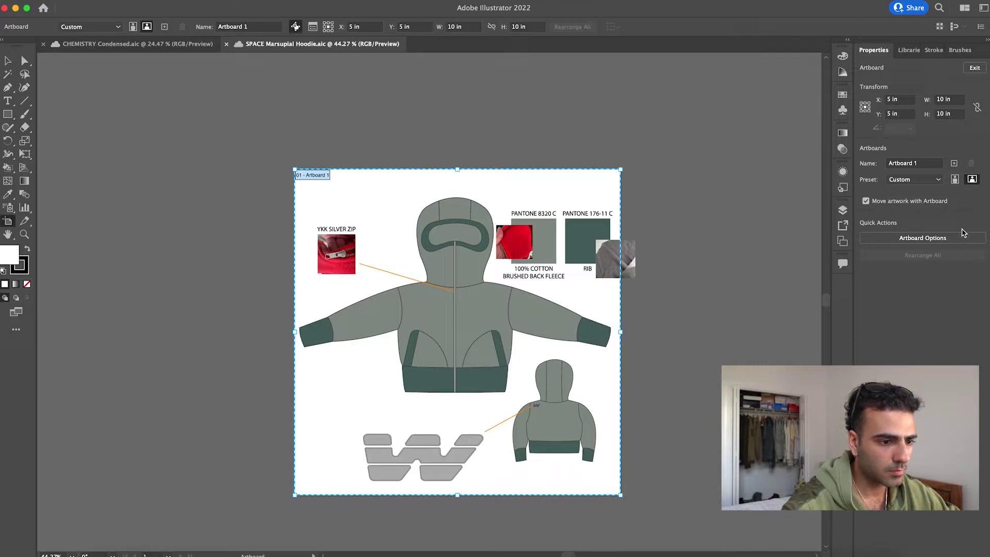
pyautogui.click(954, 162)
pyautogui.hscroll(-3, 658, 252)
pyautogui.press('v')
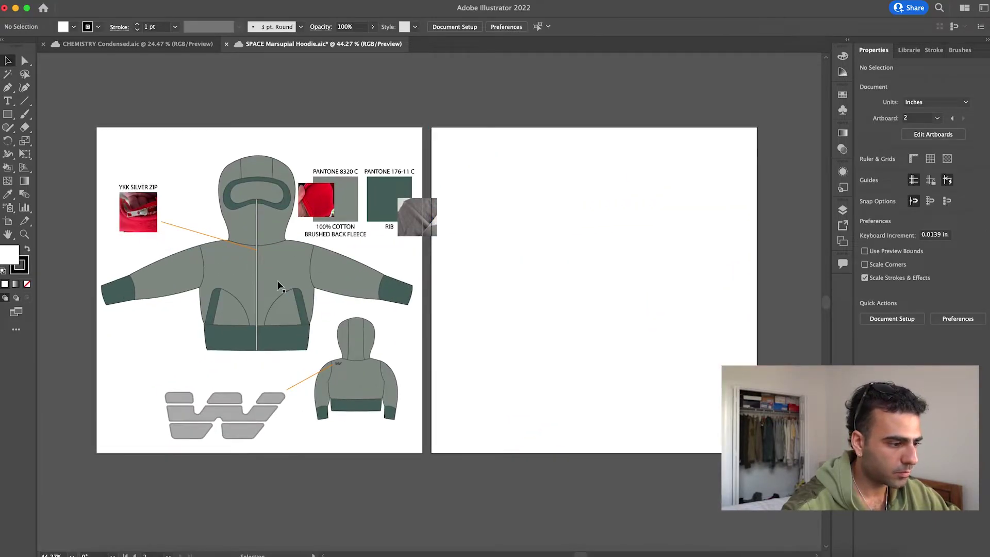
# Copy the large front-view hoodie drawing onto the blank second artboard and deselect it
pyautogui.click(278, 287)
pyautogui.moveTo(273, 270); pyautogui.dragTo(612, 289)
pyautogui.click(733, 104)
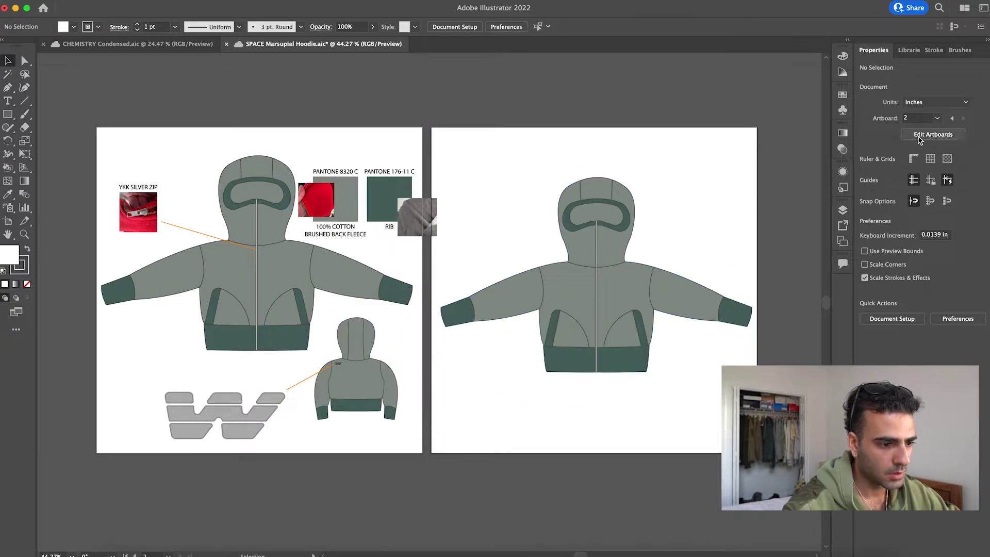
# Move Artboard 2 farther from the first artboard to X 16.8 in, and put the grey fabric photo back beside the RIB swatch
pyautogui.click(917, 134)
pyautogui.moveTo(667, 169); pyautogui.dragTo(717, 171)
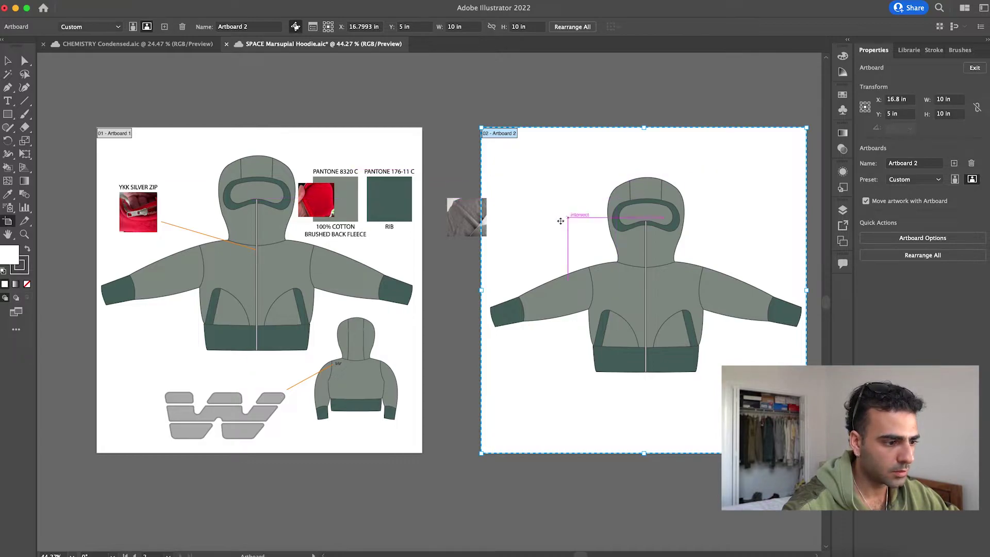
pyautogui.press('Escape')
pyautogui.moveTo(457, 226); pyautogui.dragTo(411, 253)
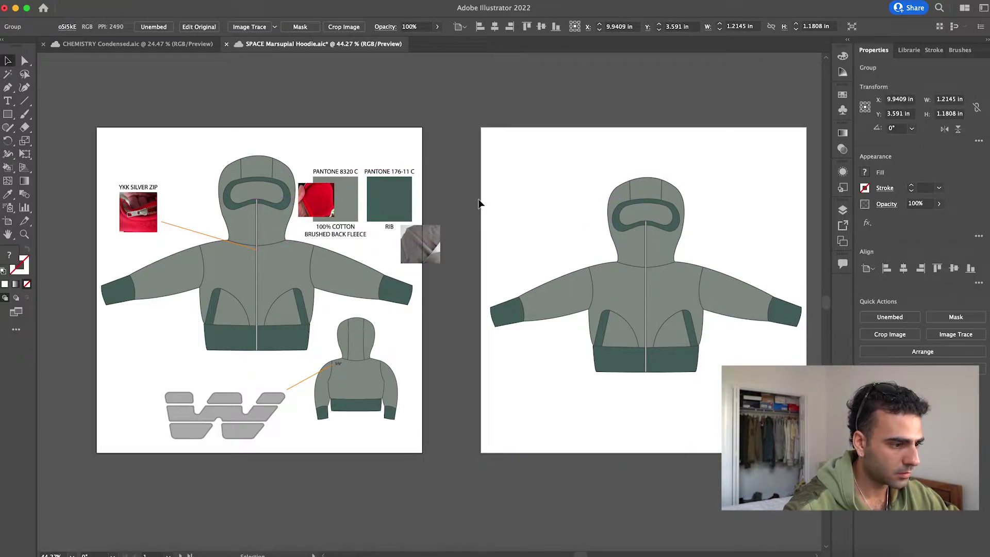
# Capture a screenshot of the second artboard with the hoodie drawing and switch back to Readymag in Chrome
pyautogui.hscroll(3, 481, 204)
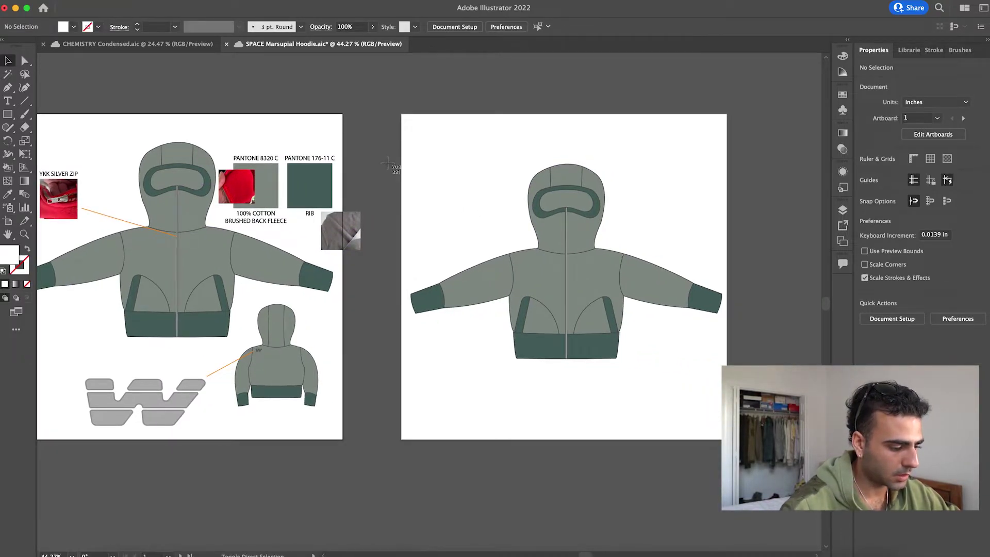
pyautogui.moveTo(406, 123); pyautogui.dragTo(723, 428)
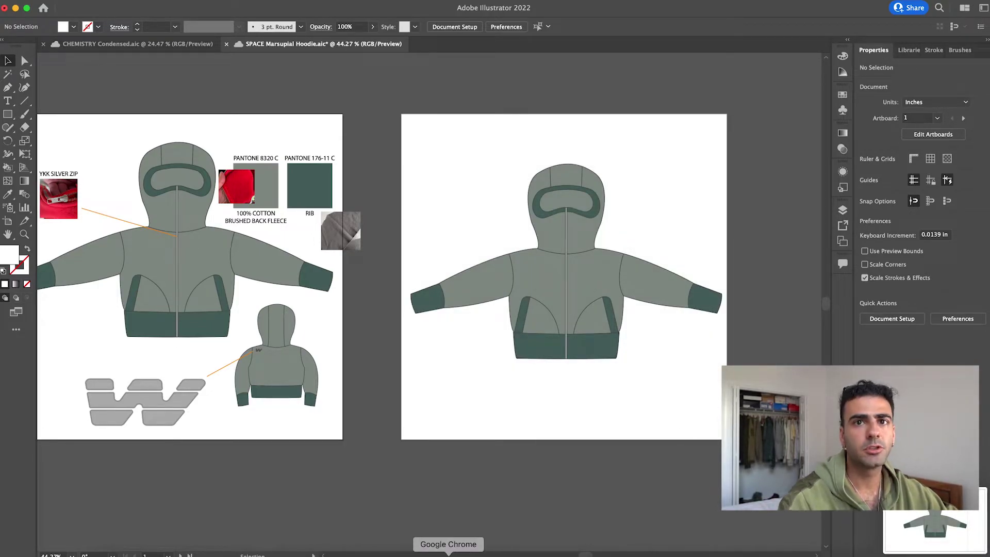
pyautogui.click(449, 549)
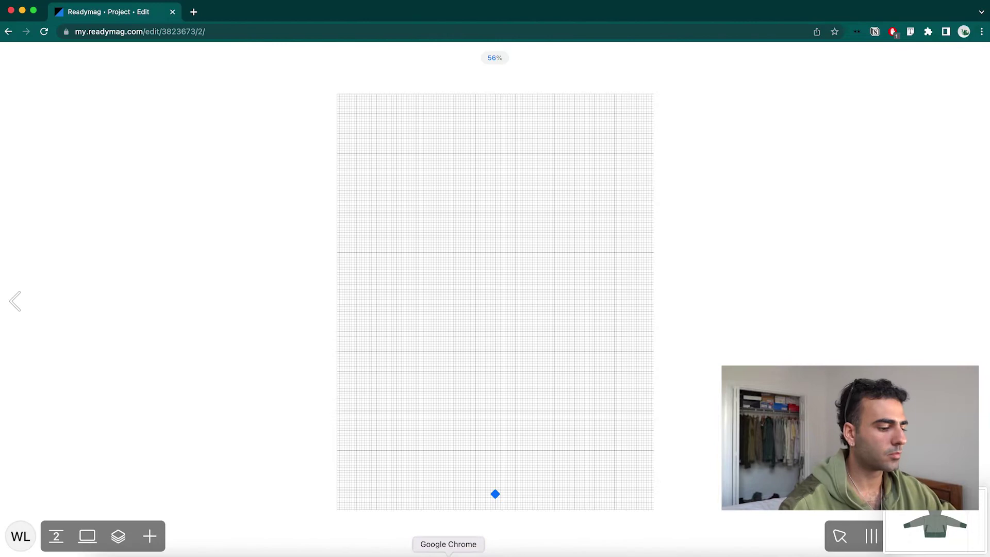
# Insert the picture Screen Shot 2022-07-21 at 12.37.42 PM from the Desktop, enlarge it and place it slightly left of the page's center
pyautogui.click(149, 535)
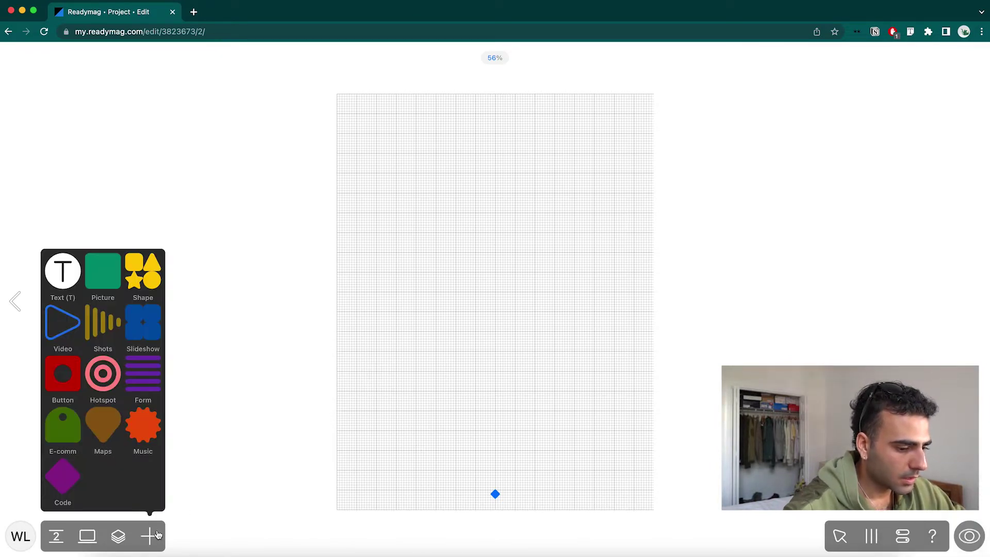
pyautogui.click(96, 283)
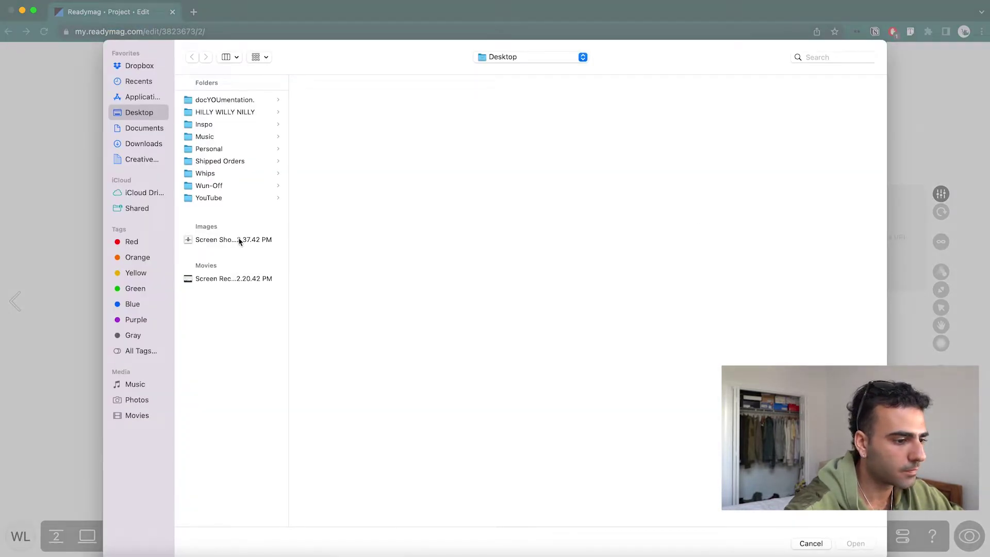
pyautogui.click(239, 241)
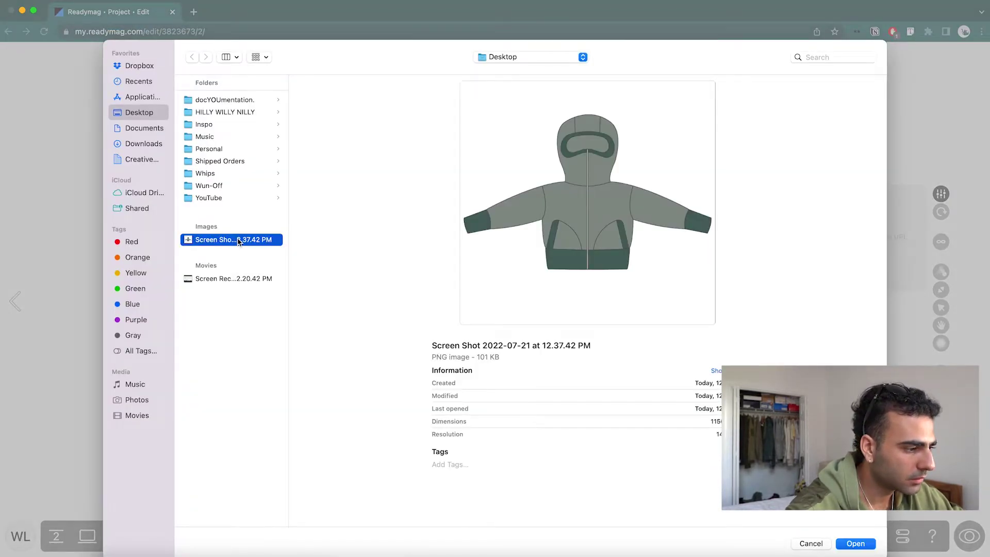
pyautogui.doubleClick(239, 241)
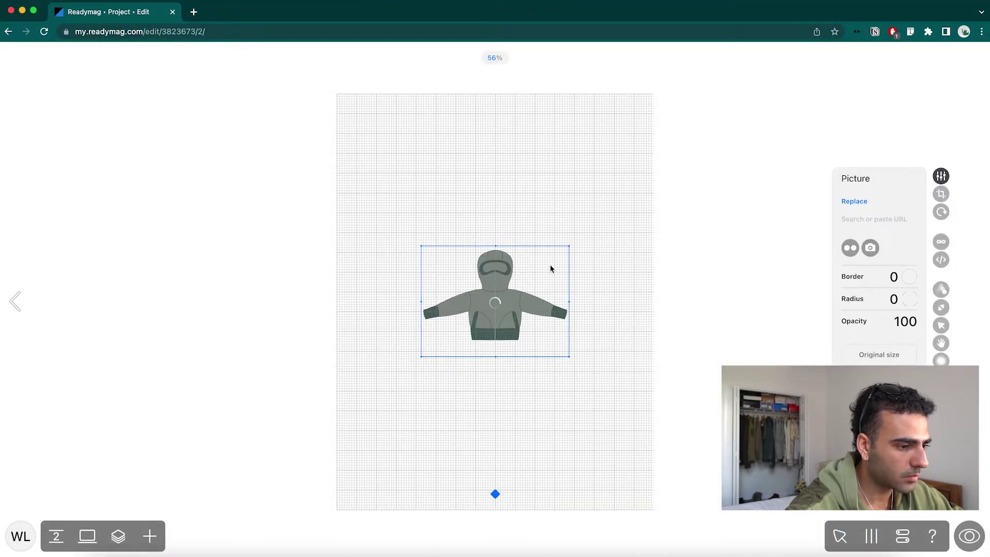
pyautogui.moveTo(554, 246); pyautogui.dragTo(455, 270)
pyautogui.click(520, 518)
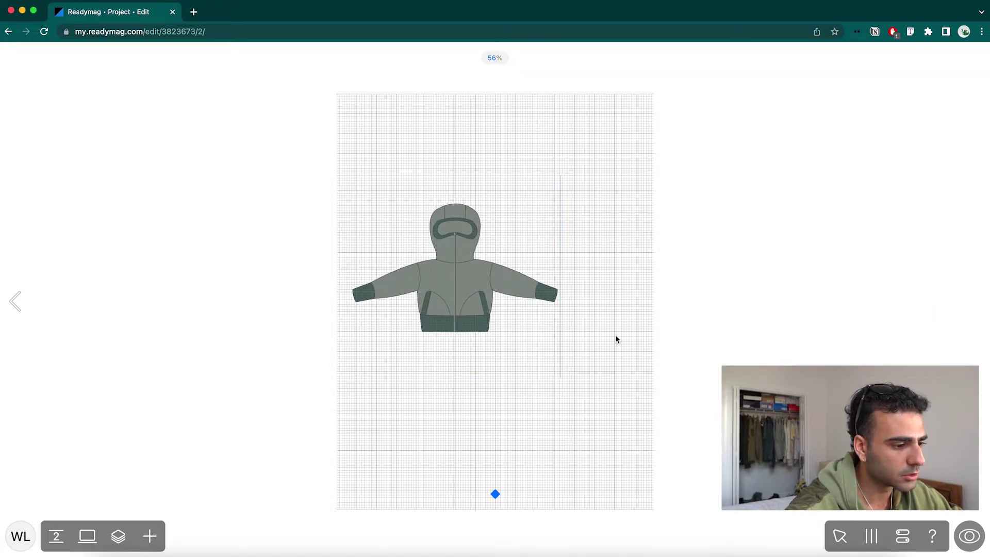
# Add a text box to the SHOP page reading MARSUPIAL HOODIE
pyautogui.click(157, 543)
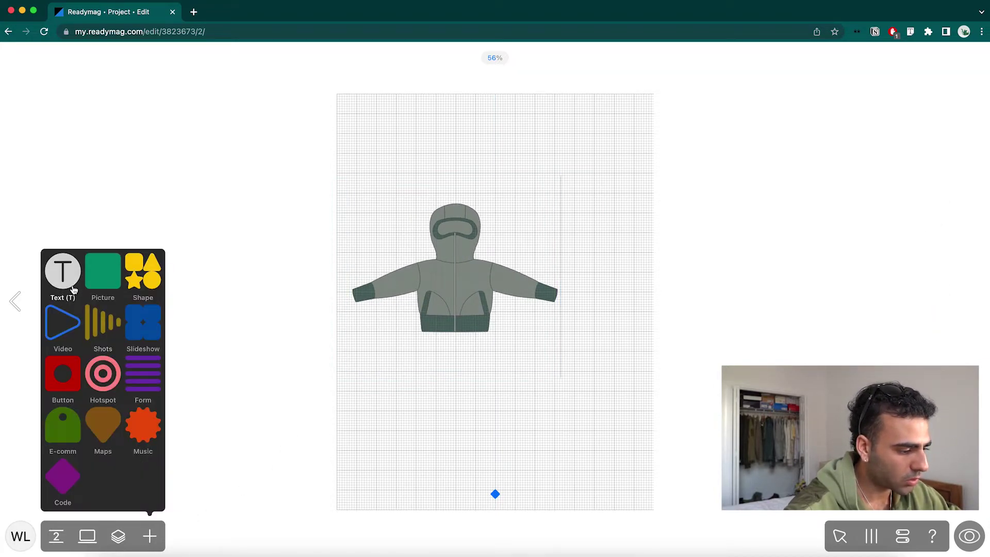
pyautogui.click(62, 273)
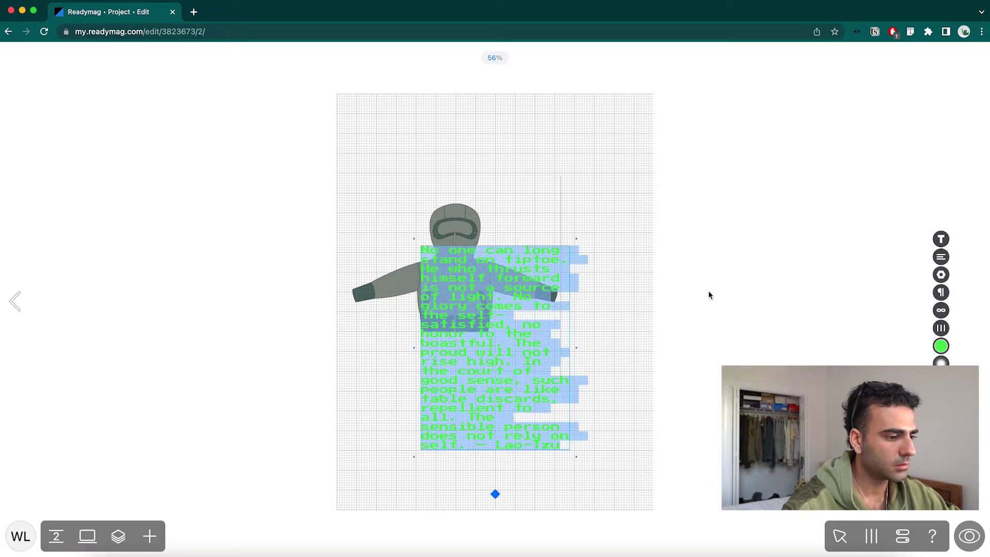
pyautogui.write('MARSUPIAL H')
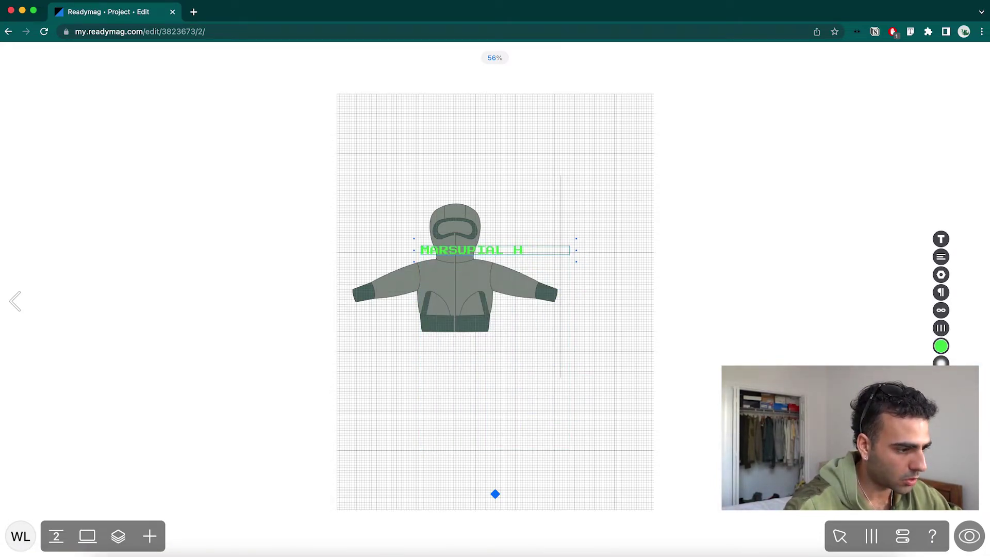
pyautogui.write('OODIE')
# Change the font of the MARSUPIAL HOODIE text to Benzin
pyautogui.hotkey('alt', 'shift', 'Left')
pyautogui.hotkey('alt', 'shift', 'Left')
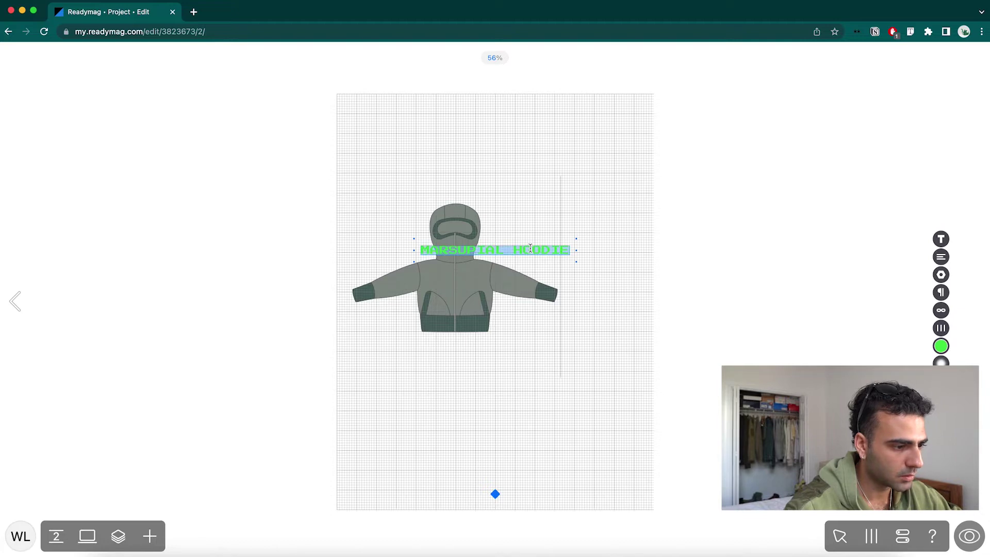
pyautogui.click(941, 241)
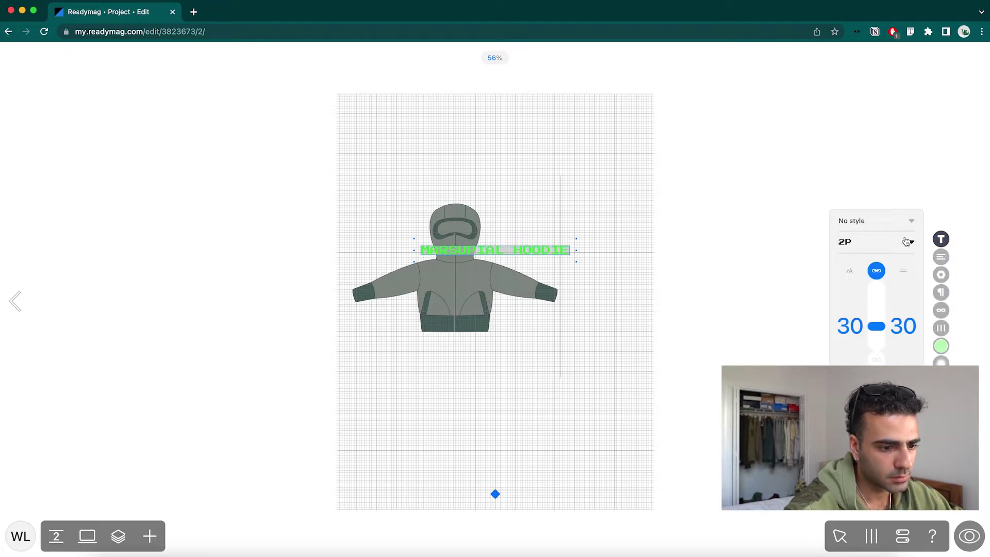
pyautogui.click(905, 241)
pyautogui.click(871, 212)
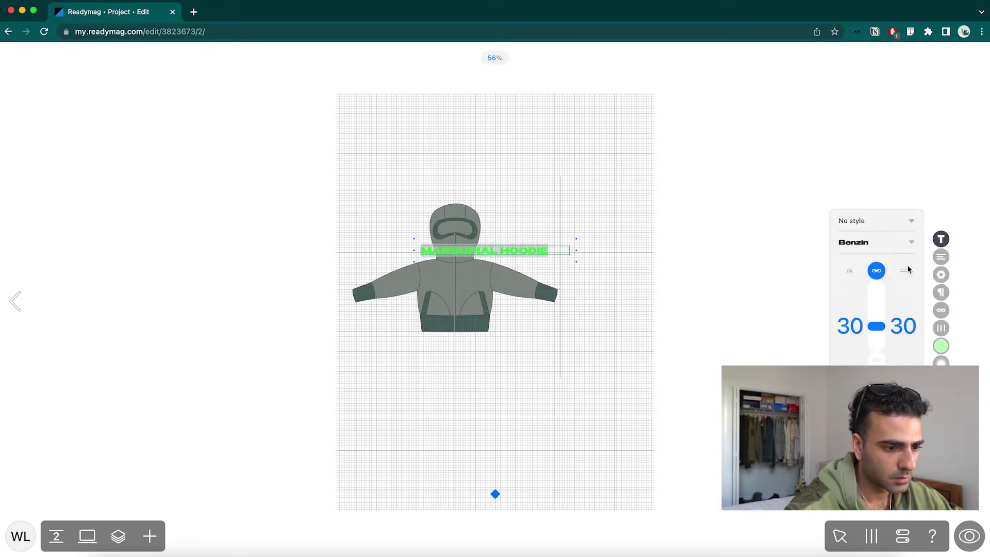
# Change the colour of the MARSUPIAL HOODIE text to black and finish editing the text box
pyautogui.click(941, 346)
pyautogui.moveTo(862, 319); pyautogui.dragTo(821, 349)
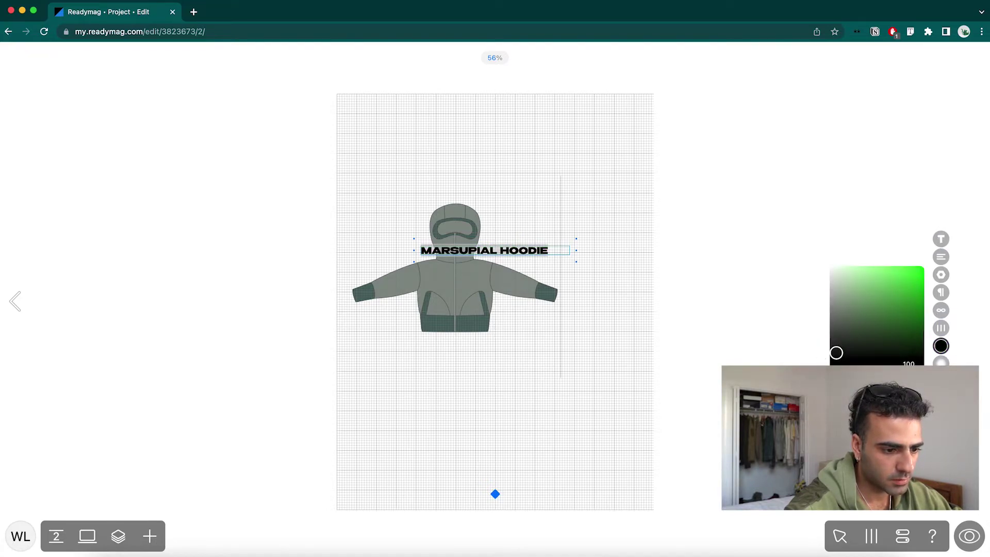
pyautogui.press('Escape')
pyautogui.press('Escape')
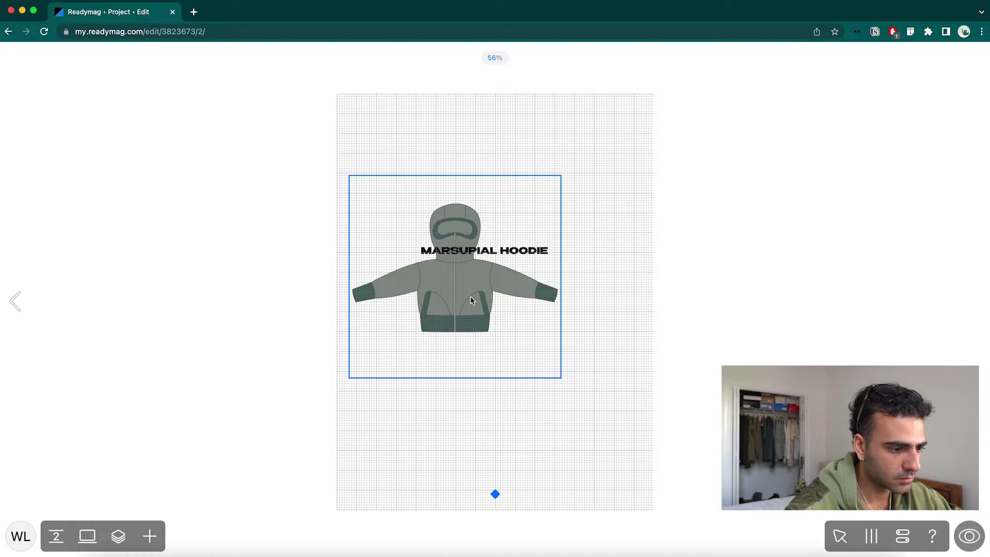
# Shrink the hoodie picture to about half the page width at its left side and place the MARSUPIAL HOODIE title to its right
pyautogui.moveTo(470, 296); pyautogui.dragTo(462, 306)
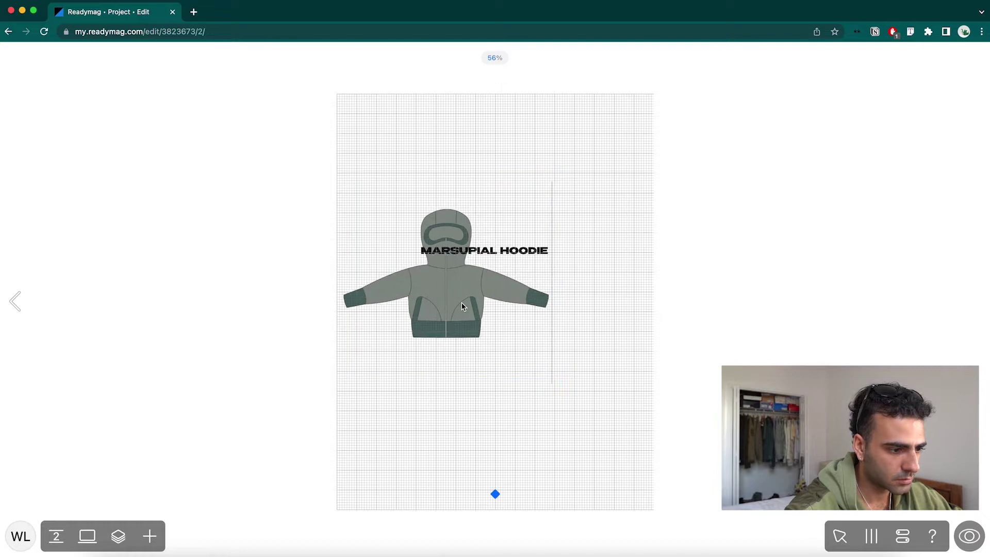
pyautogui.click(548, 376)
pyautogui.moveTo(551, 383); pyautogui.dragTo(510, 333)
pyautogui.moveTo(541, 247); pyautogui.dragTo(621, 201)
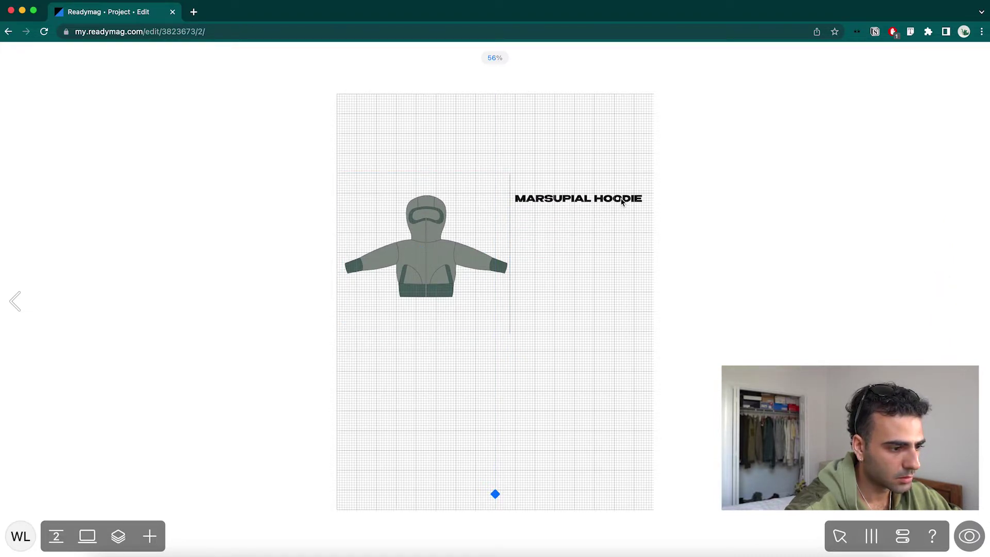
pyautogui.click(470, 285)
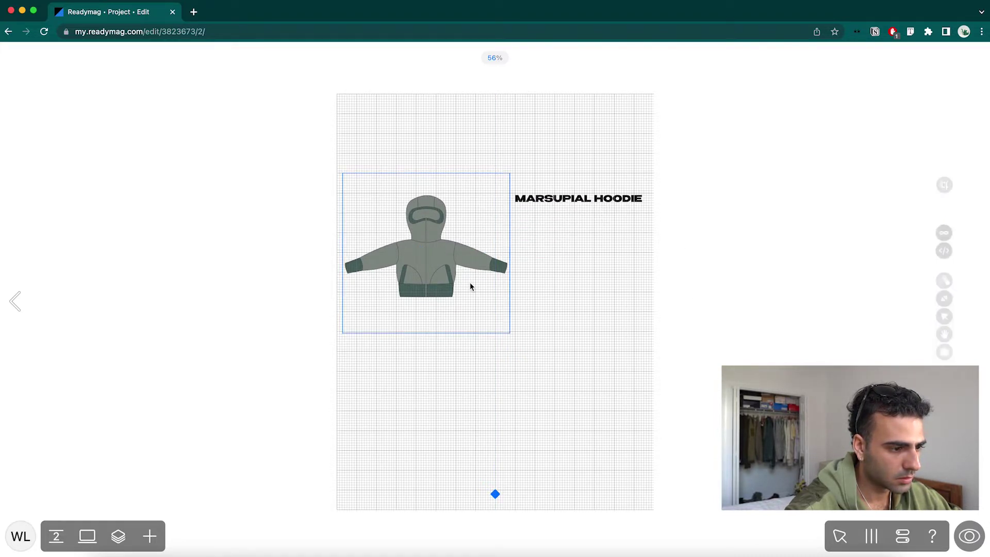
pyautogui.click(553, 312)
# Preview the SHOP page, look over the hoodie picture and return to editing
pyautogui.click(969, 536)
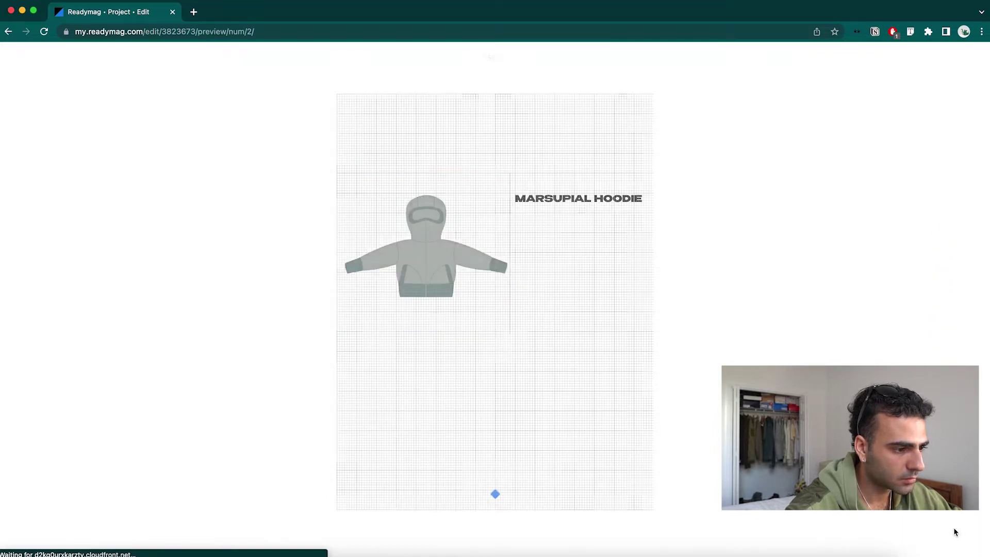
pyautogui.scroll(-6, 954, 531)
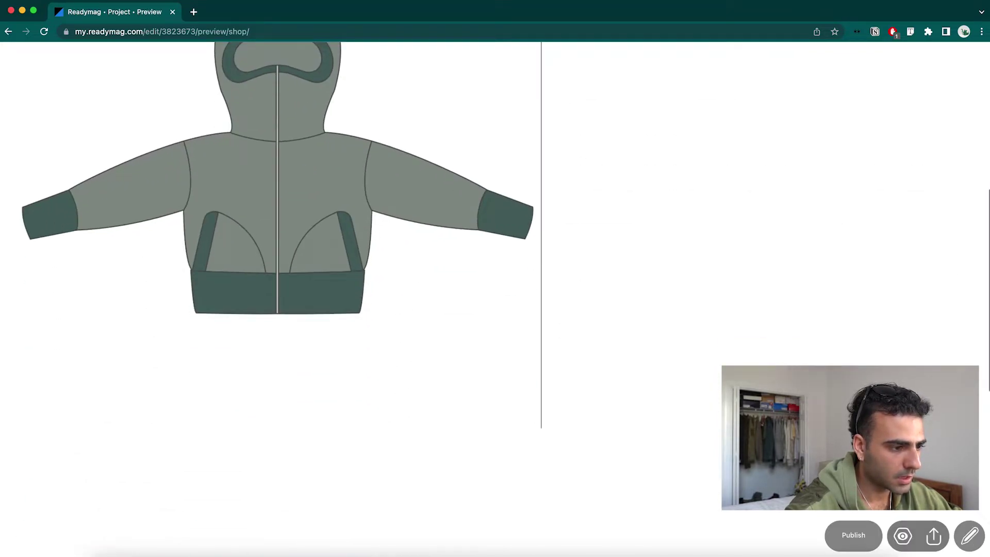
pyautogui.click(960, 530)
# Crop the right edge of the hoodie picture to cut off the vertical line
pyautogui.click(456, 283)
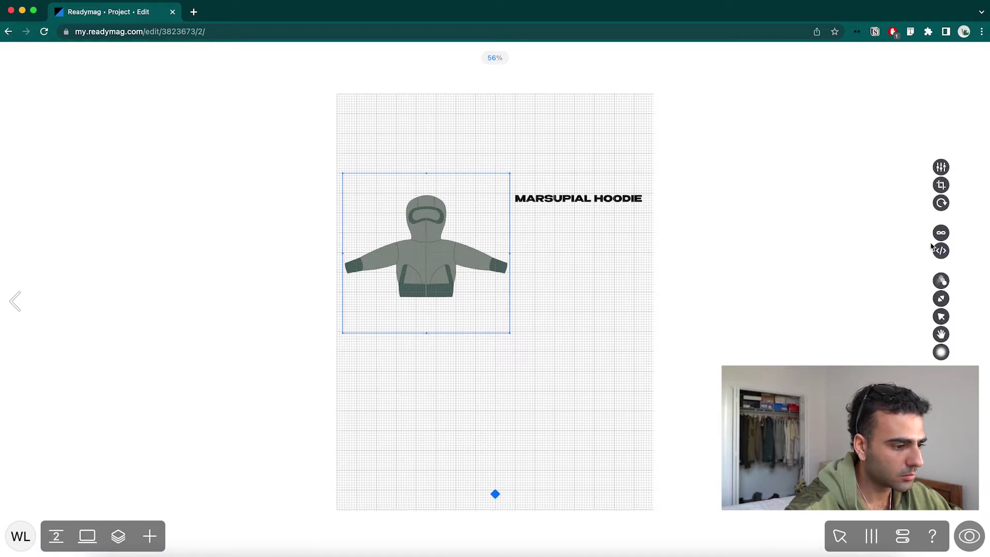
pyautogui.click(940, 184)
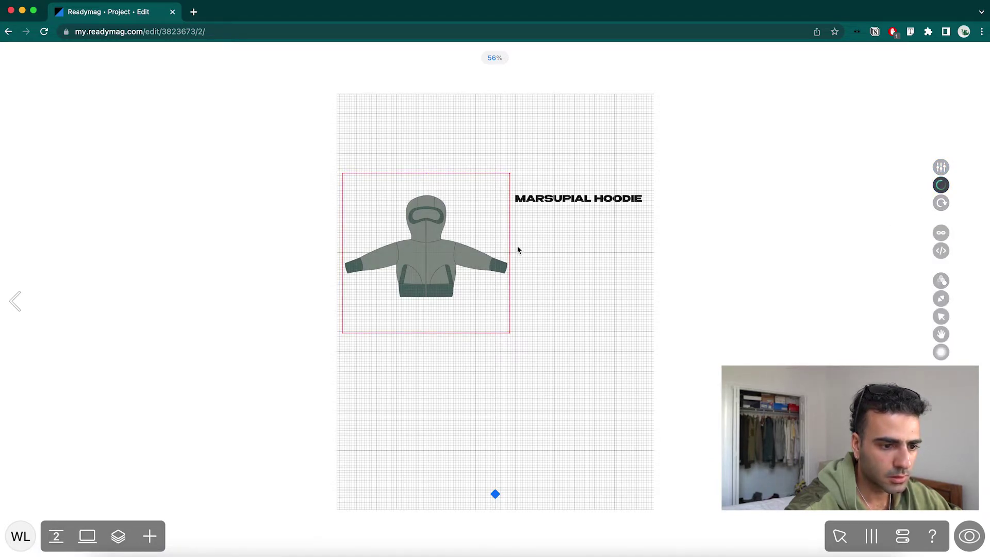
pyautogui.moveTo(511, 253); pyautogui.dragTo(508, 253)
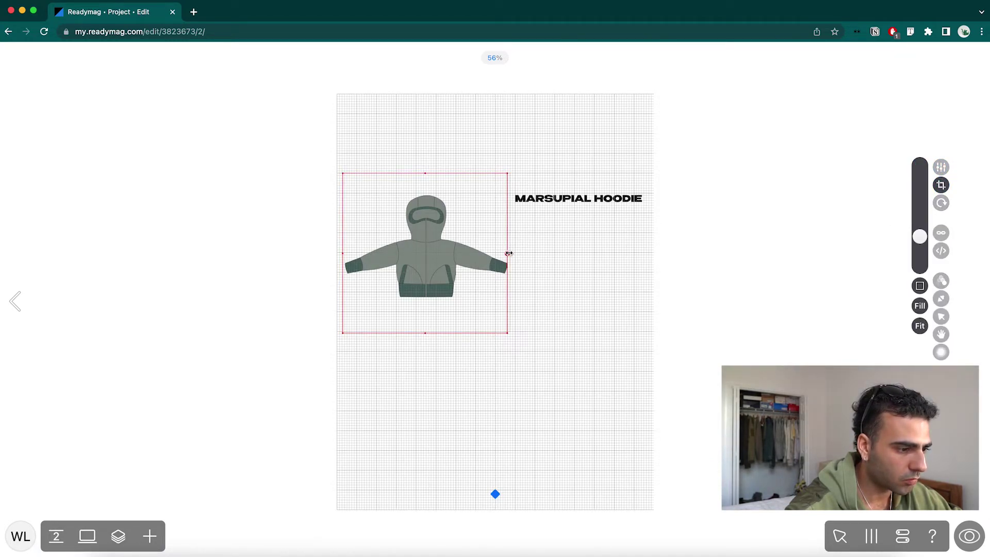
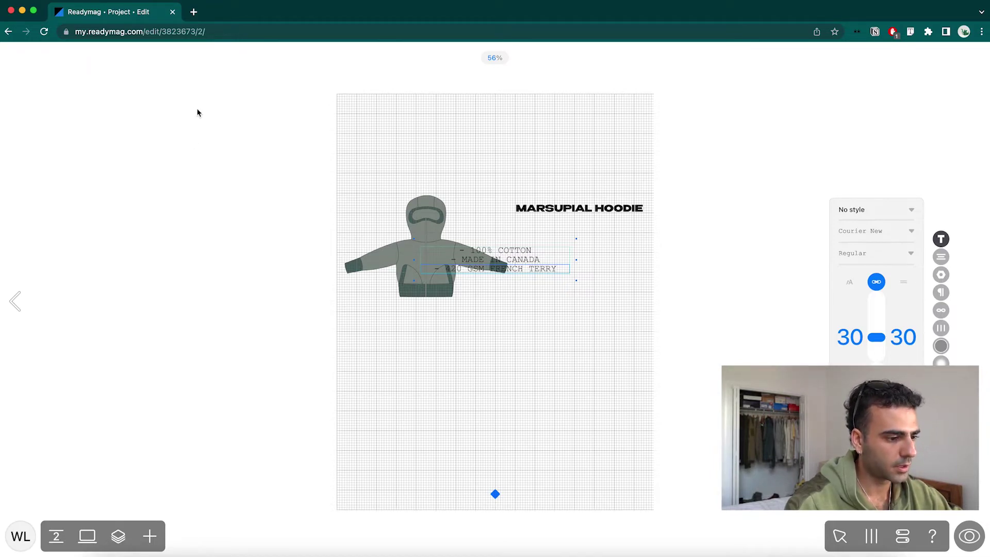
# Left-align the fabric details text, place it below the MARSUPIAL HOODIE title and narrow its box to the title's width
pyautogui.click(741, 243)
pyautogui.press('Escape')
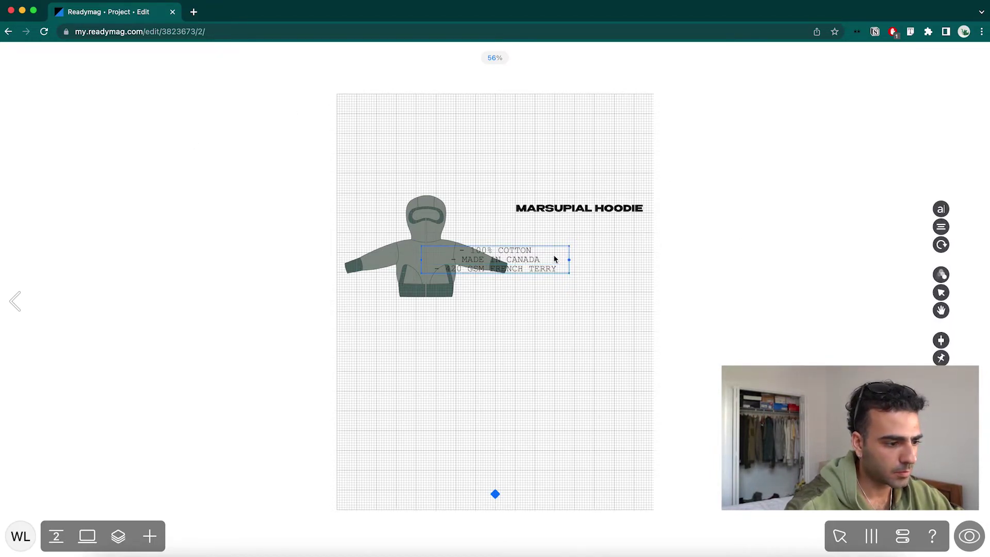
pyautogui.click(941, 226)
pyautogui.click(843, 196)
pyautogui.moveTo(484, 267); pyautogui.dragTo(578, 246)
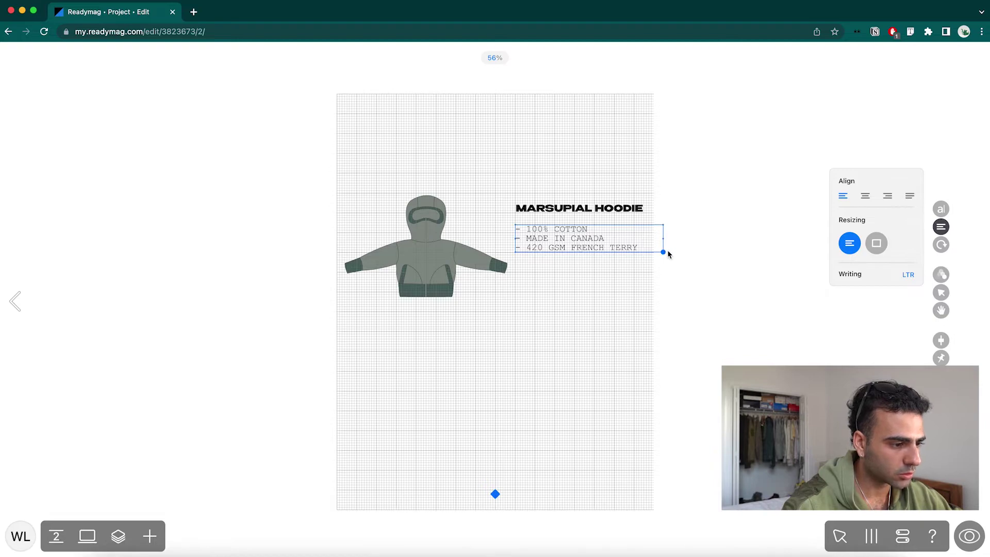
pyautogui.moveTo(663, 238); pyautogui.dragTo(643, 239)
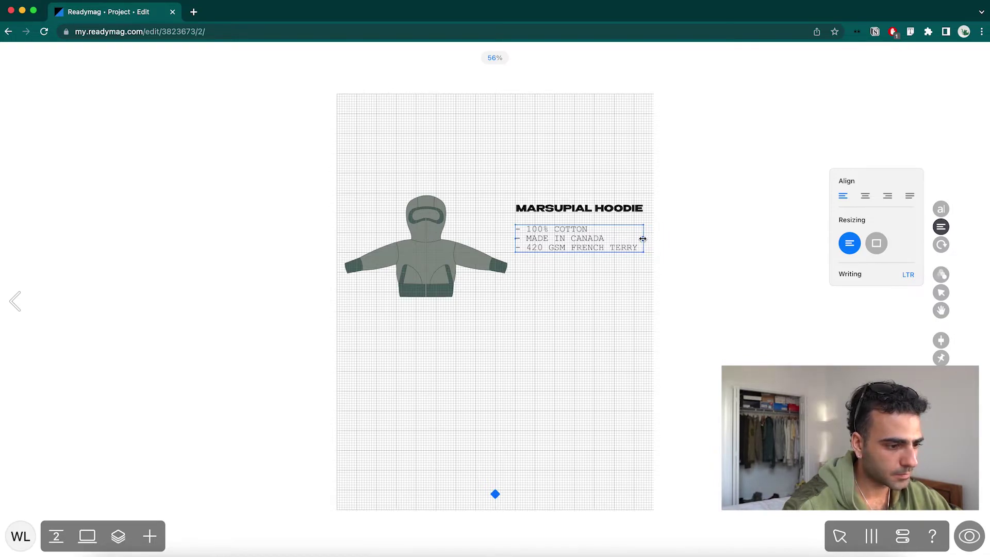
# Set the font size and line height of all the fabric details text to 24
pyautogui.doubleClick(561, 240)
pyautogui.hotkey('ctrl', 'a')
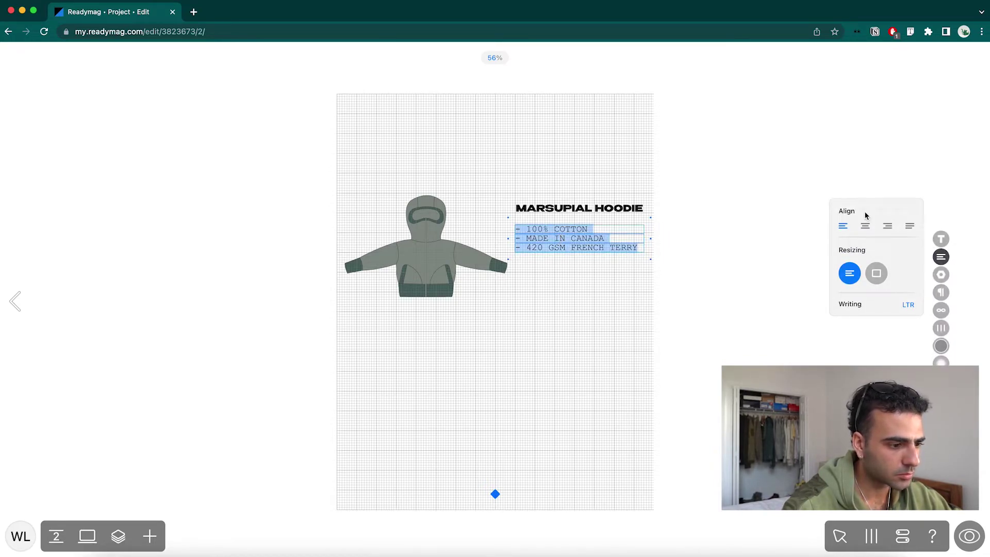
pyautogui.click(941, 239)
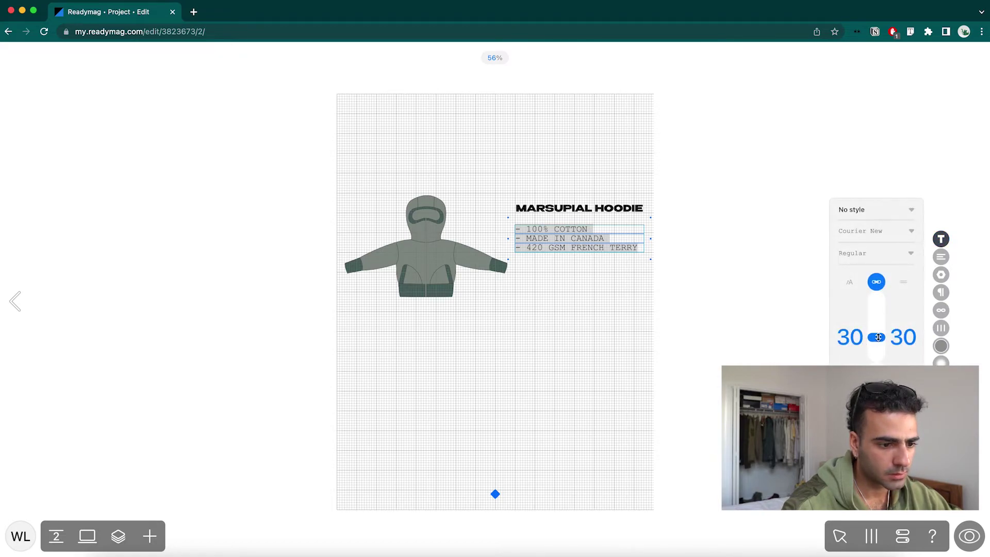
pyautogui.moveTo(878, 337); pyautogui.dragTo(879, 356)
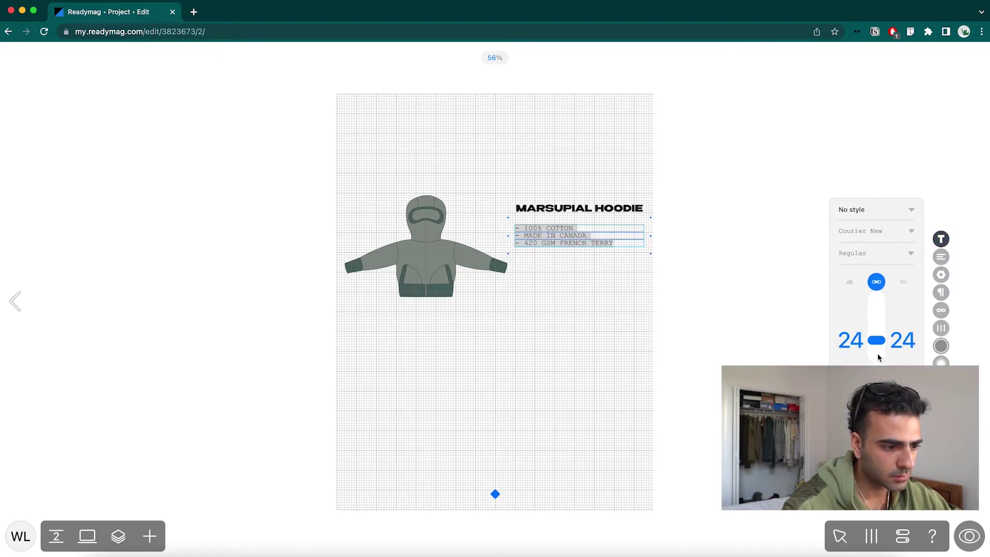
pyautogui.click(741, 323)
# Bring the title directly above the lowered details text and move both with the hoodie picture toward the top of the page
pyautogui.moveTo(565, 243)
pyautogui.mouseDown()
pyautogui.moveTo(557, 260)
pyautogui.moveTo(557, 245)
pyautogui.mouseUp()
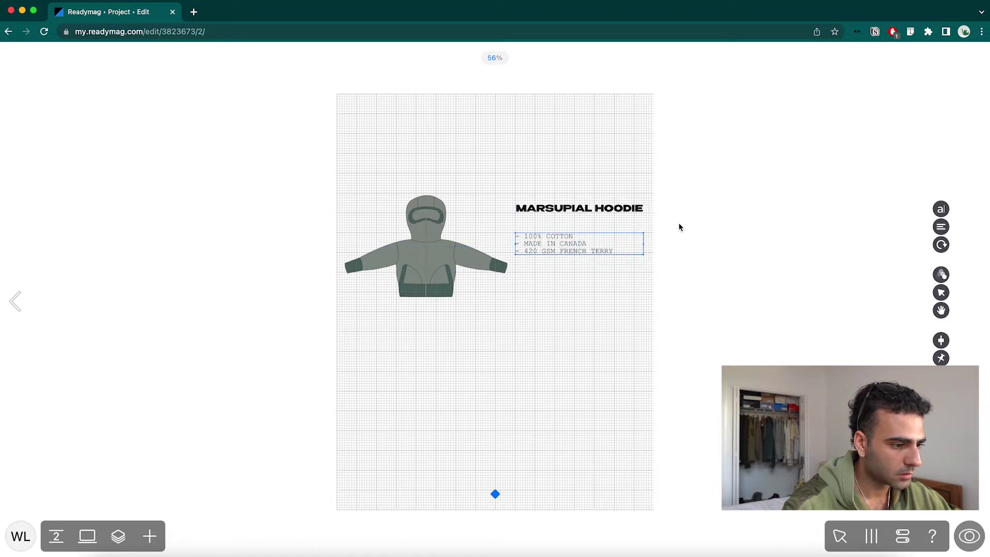
pyautogui.moveTo(586, 210); pyautogui.dragTo(586, 224)
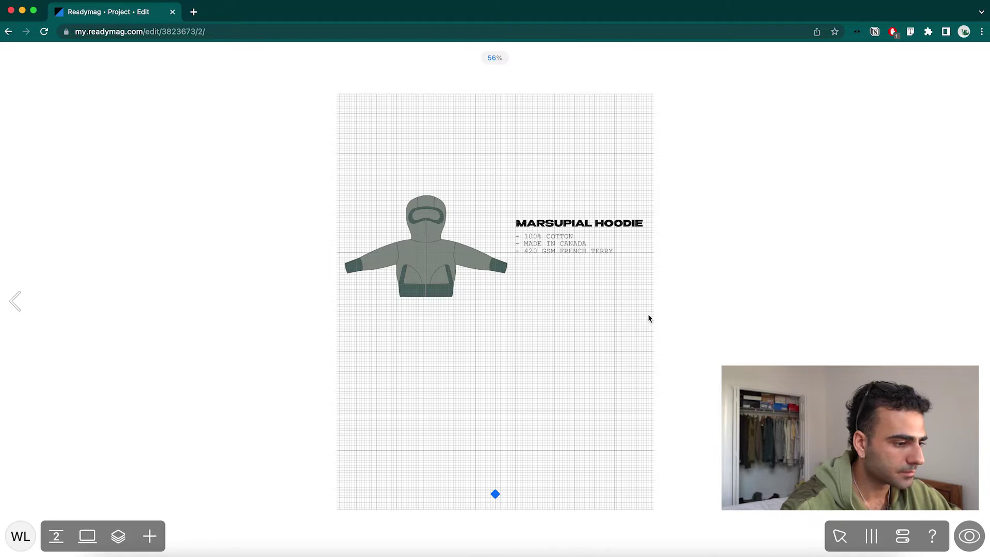
pyautogui.moveTo(296, 183); pyautogui.dragTo(297, 183)
pyautogui.moveTo(432, 223); pyautogui.dragTo(430, 169)
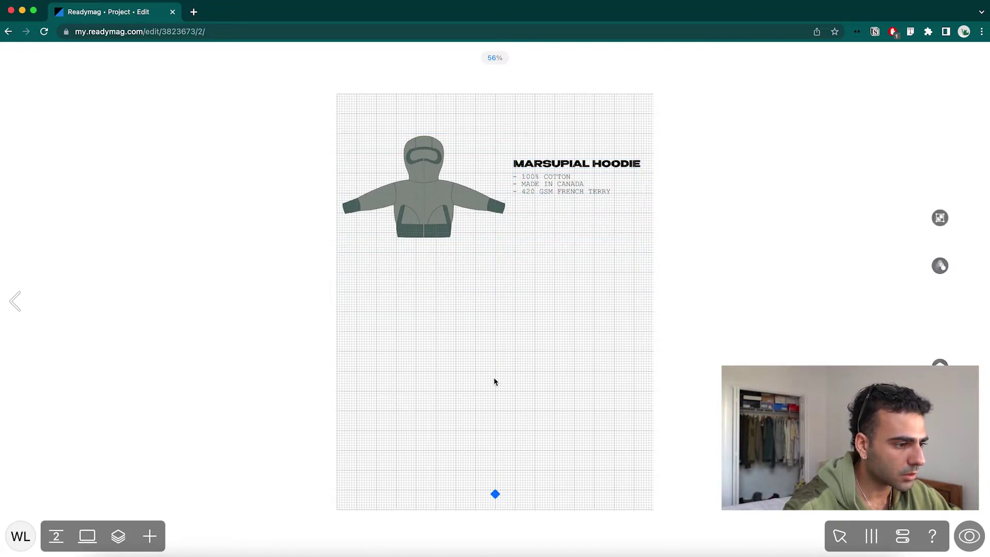
# Shorten the SHOP page to end just below the hoodie and check it in preview
pyautogui.moveTo(495, 494); pyautogui.dragTo(504, 293)
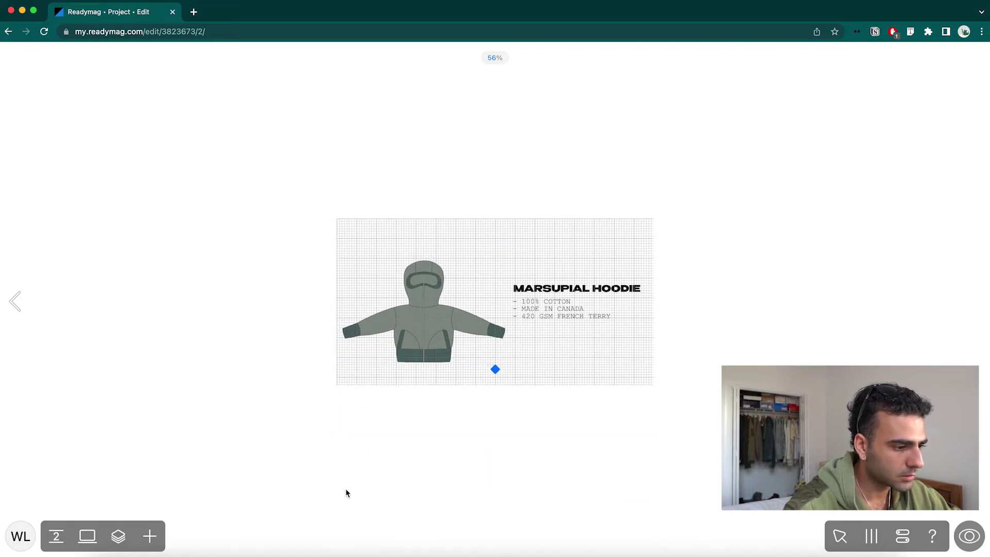
pyautogui.click(970, 536)
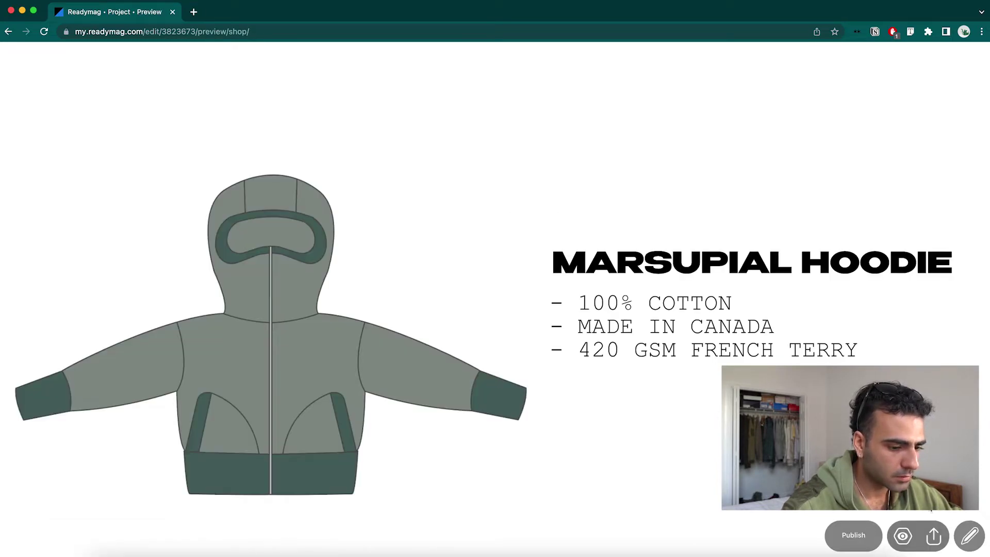
pyautogui.click(971, 535)
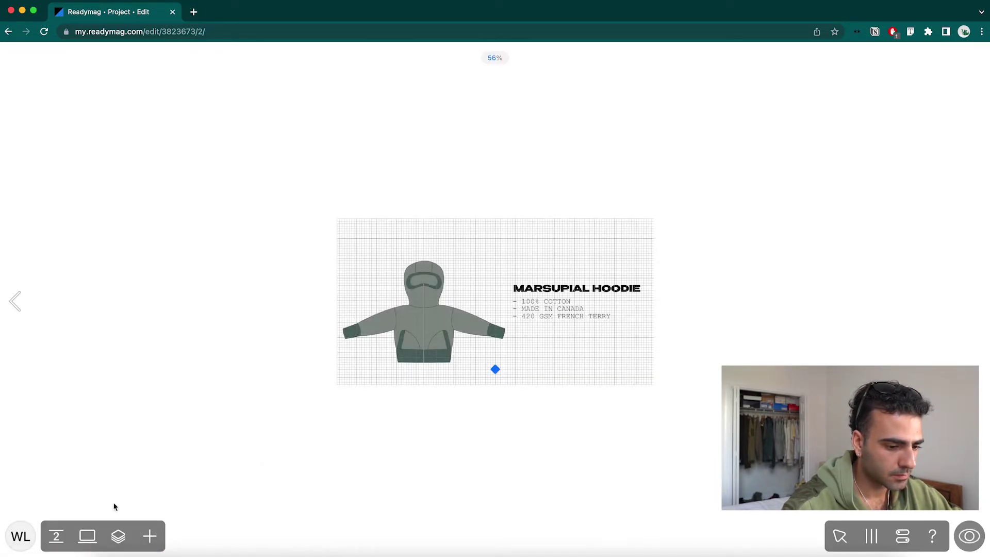
# Open the HOME page for editing
pyautogui.click(51, 540)
pyautogui.click(96, 121)
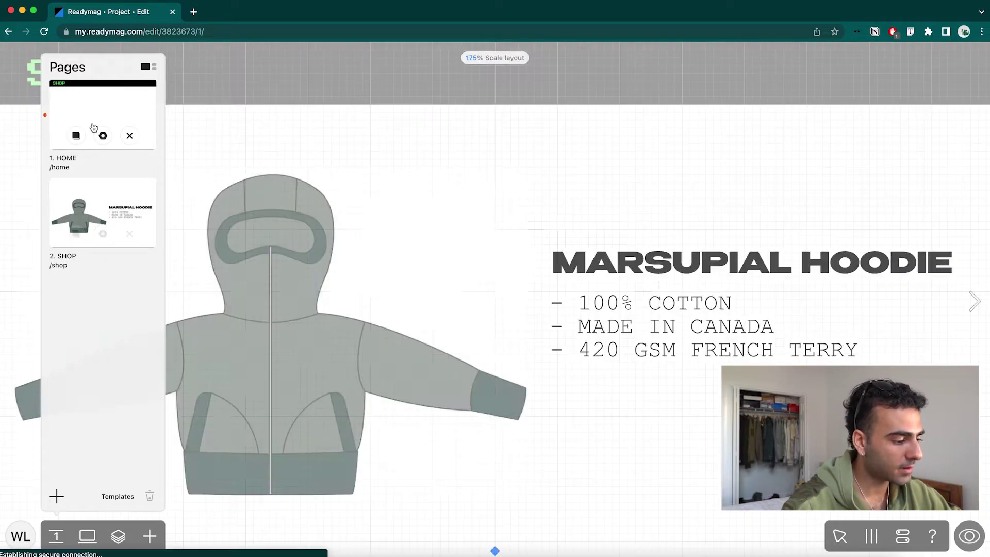
pyautogui.click(554, 259)
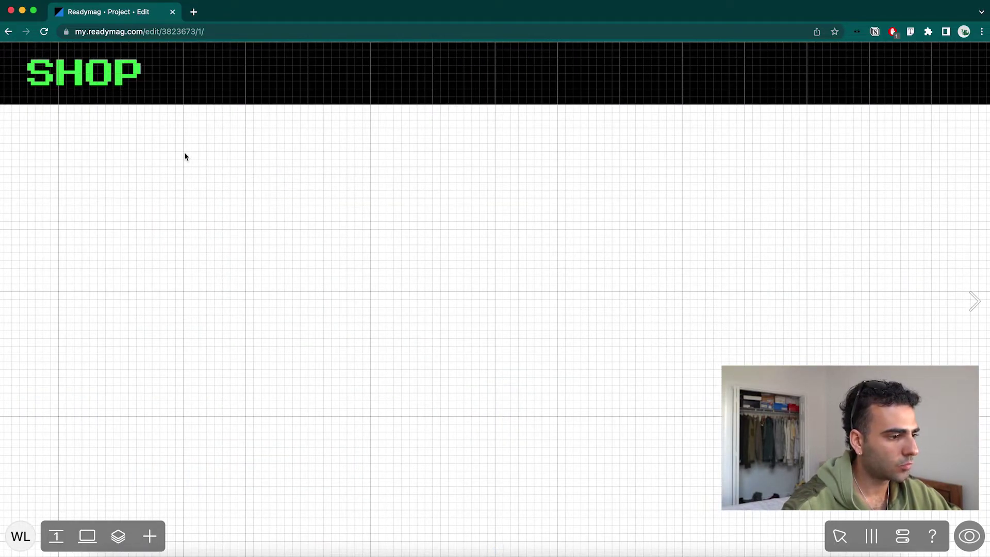
# Fix the black header rectangle and the SHOP text together to the top center of the screen
pyautogui.moveTo(57, 144); pyautogui.dragTo(330, 61)
pyautogui.click(939, 345)
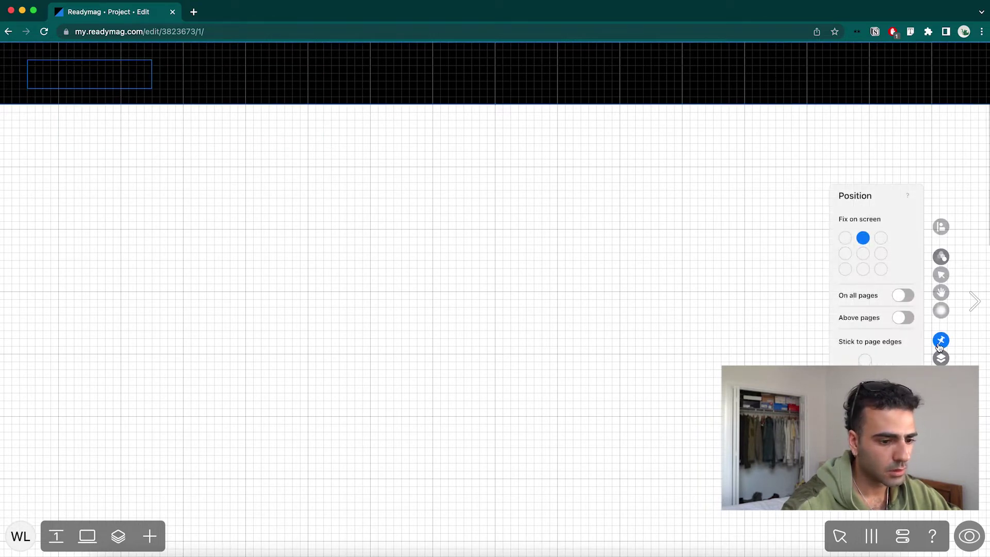
pyautogui.click(863, 238)
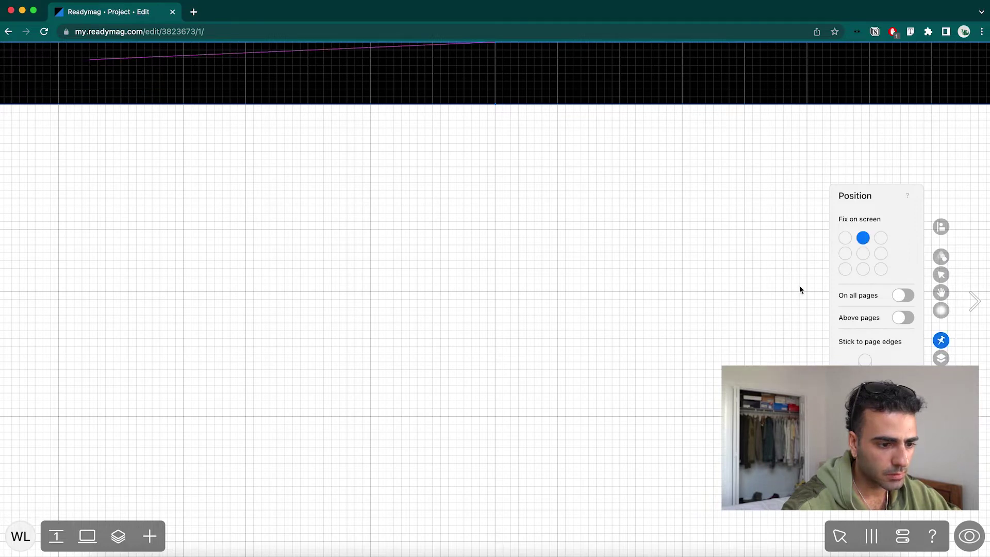
pyautogui.click(737, 293)
pyautogui.click(593, 215)
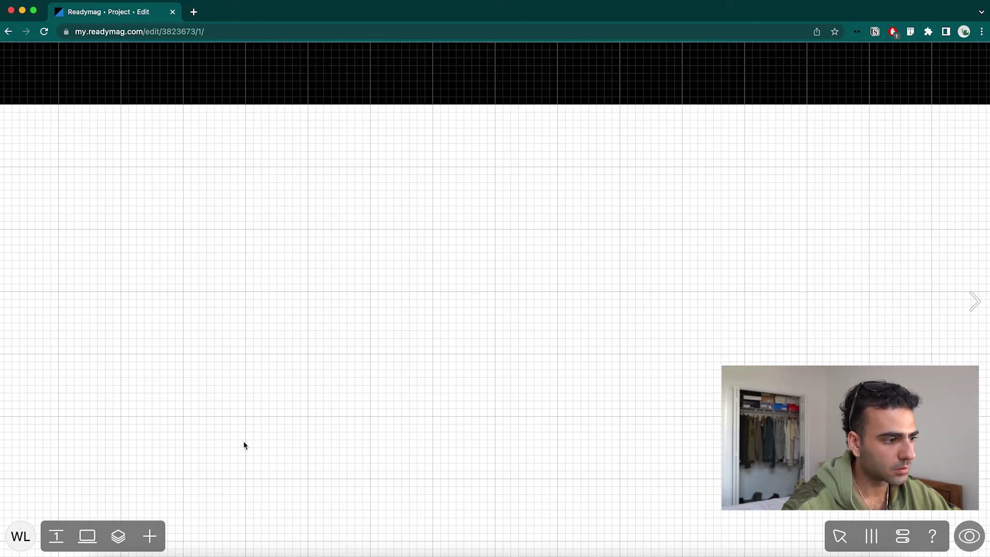
# Move the SHOP text layer above the Rectangle layer on the HOME page
pyautogui.click(118, 536)
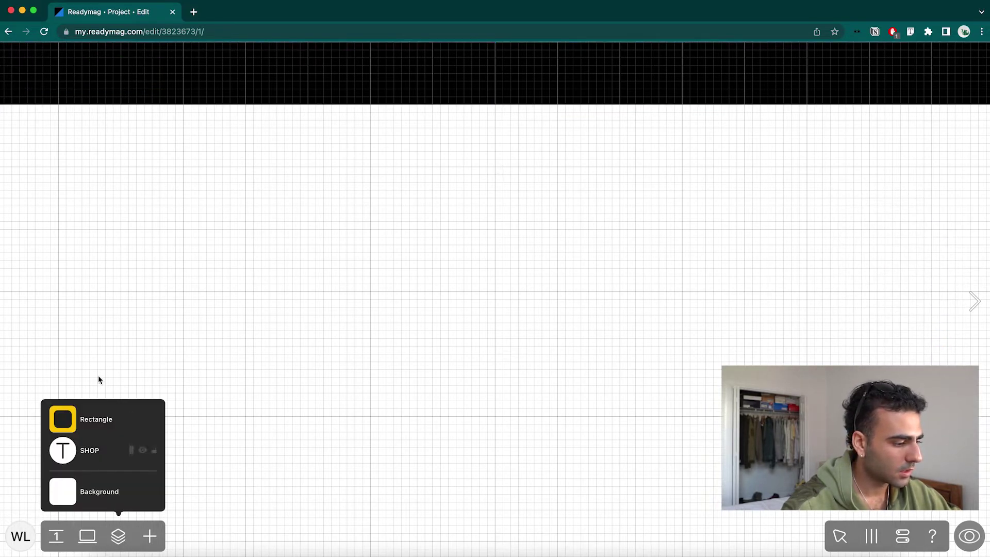
pyautogui.moveTo(105, 464); pyautogui.dragTo(98, 419)
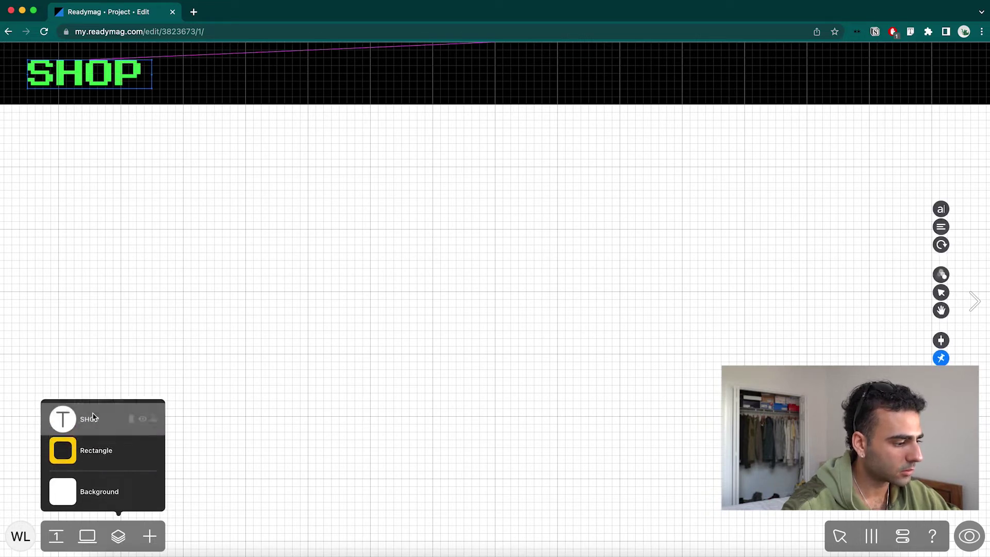
pyautogui.click(216, 443)
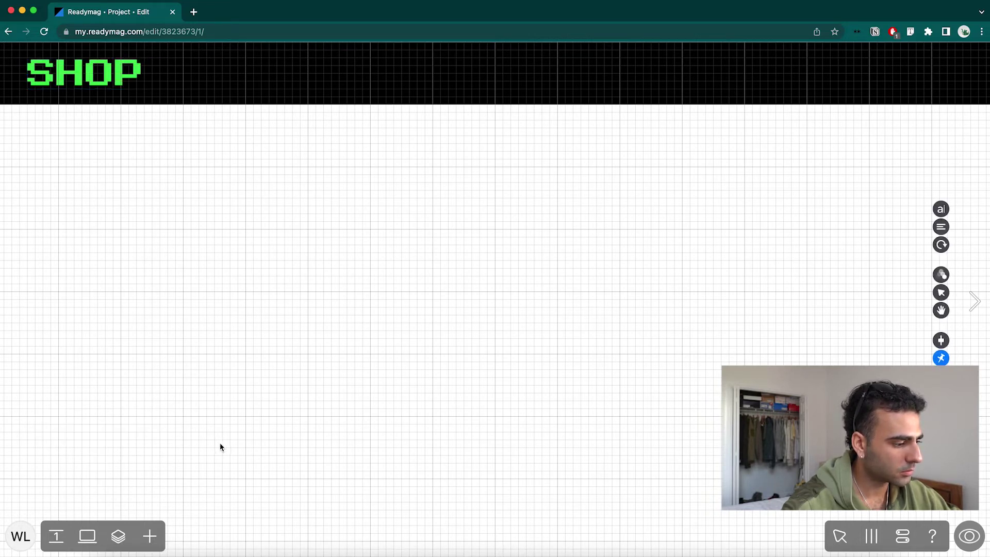
# Set the header rectangle and the SHOP text to appear on all pages
pyautogui.click(73, 48)
pyautogui.click(940, 349)
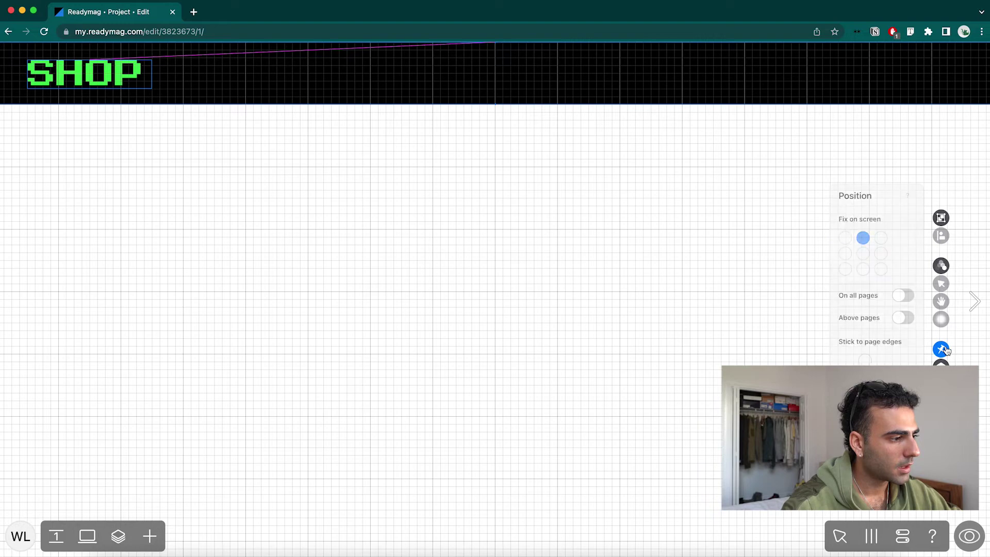
pyautogui.click(903, 295)
pyautogui.click(775, 332)
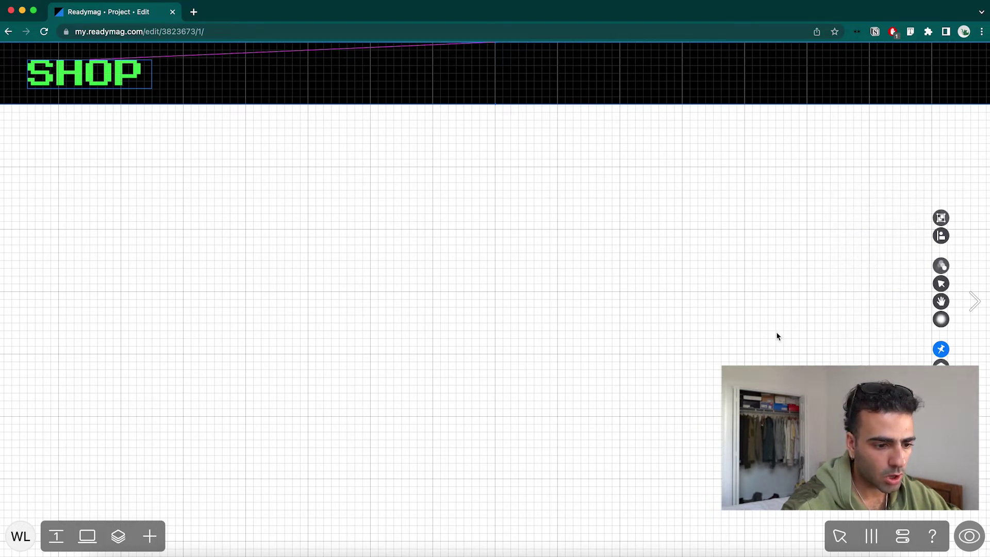
pyautogui.click(775, 332)
# Preview the site from the HOME page and follow the SHOP link in the header
pyautogui.click(980, 534)
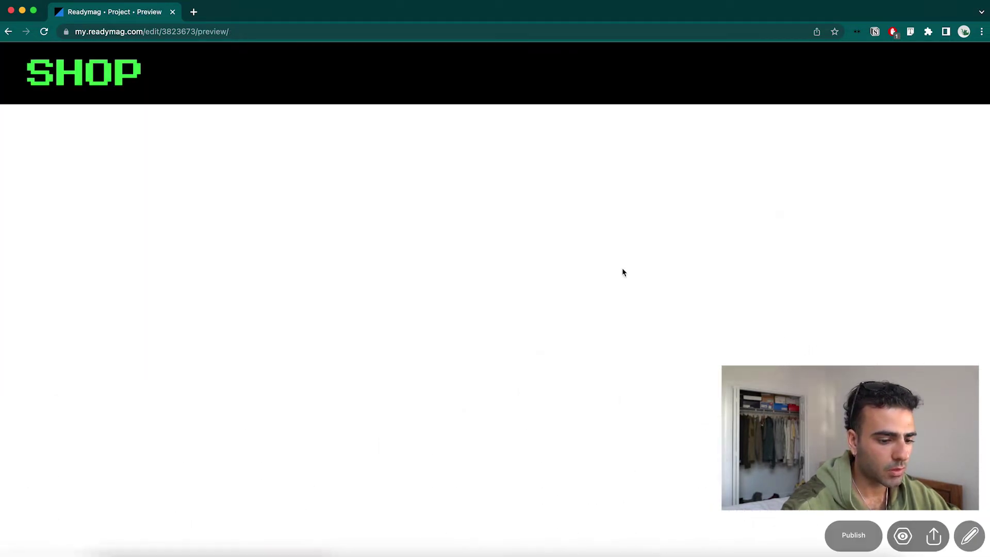
pyautogui.click(82, 72)
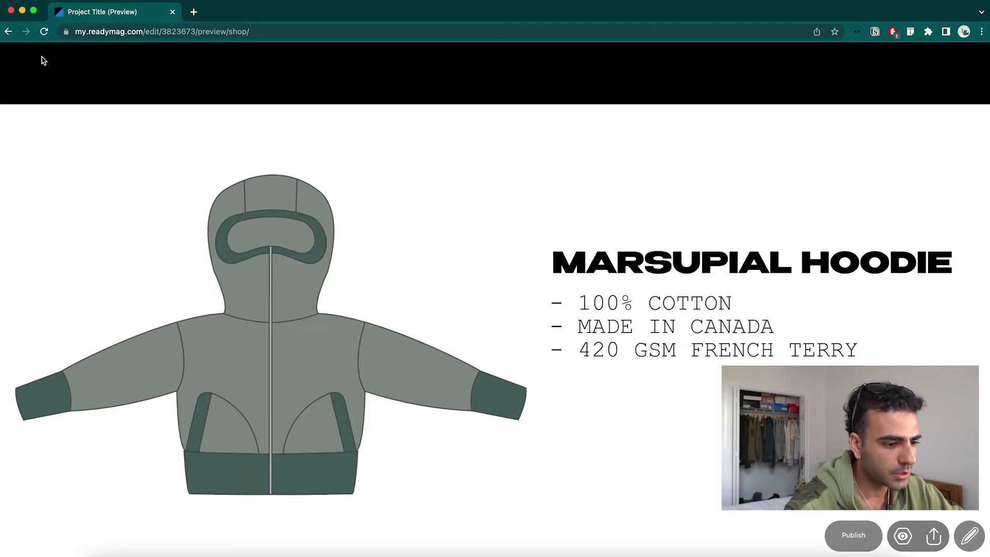
# Leave the site preview and open the Wun-Off store's admin on Shopify in a new browser tab
pyautogui.press('super+bracketleft')
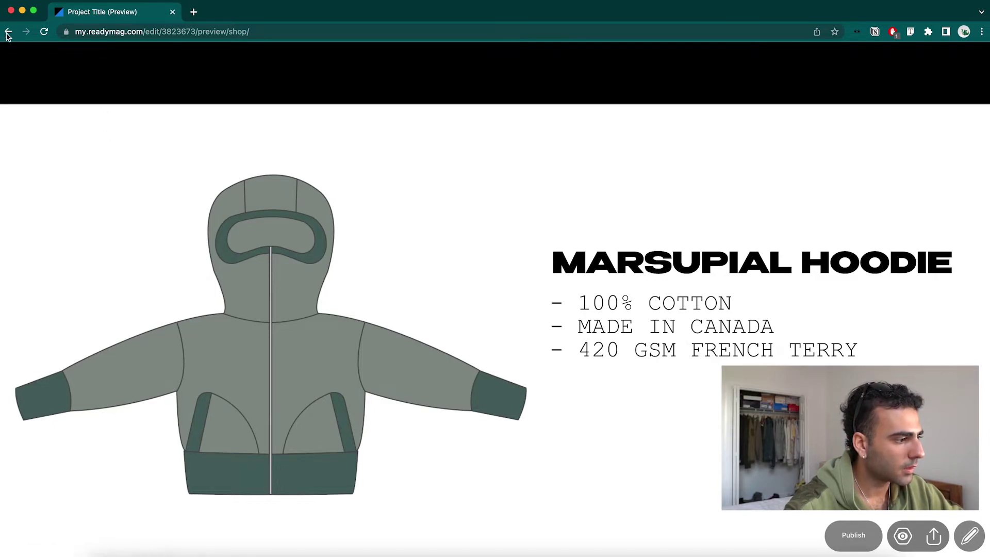
pyautogui.click(969, 535)
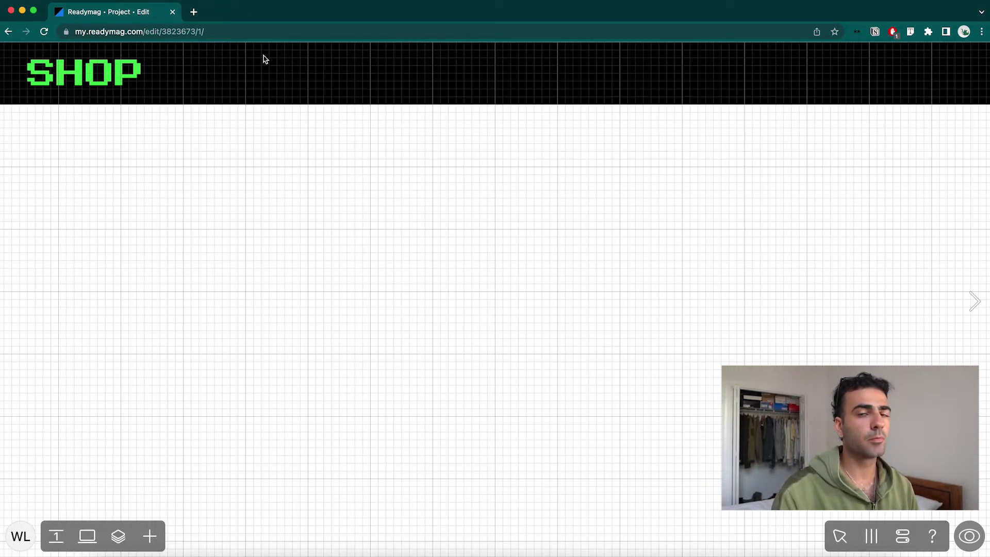
pyautogui.click(194, 11)
pyautogui.write('SH')
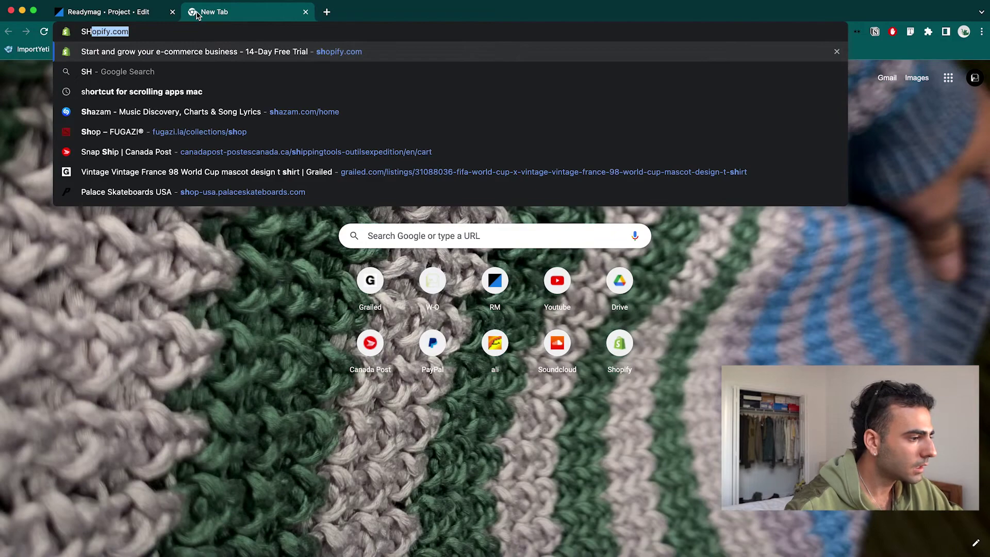
pyautogui.press('Return')
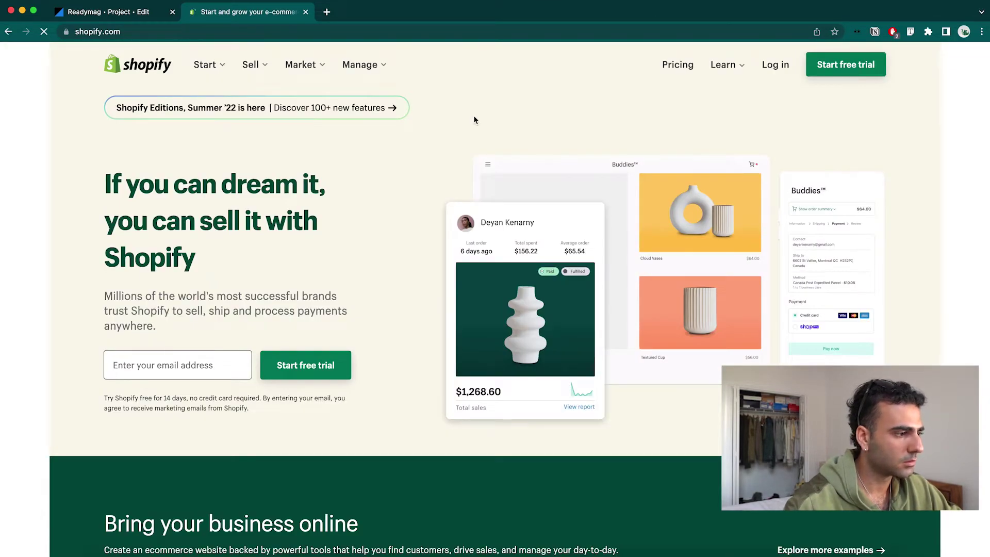
pyautogui.click(773, 65)
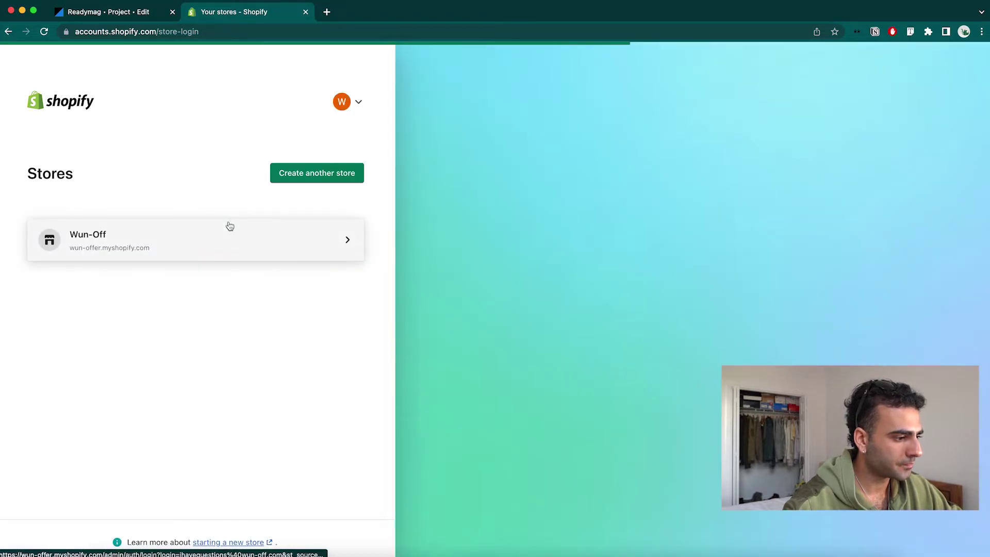
pyautogui.click(224, 231)
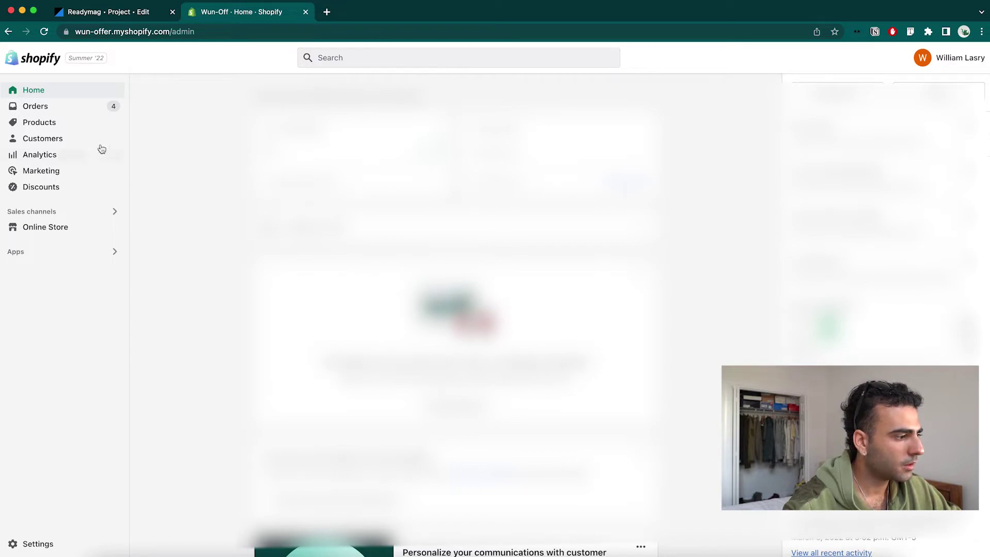
# Add a new product to the store with the title "Marsupial hoodie"
pyautogui.click(61, 122)
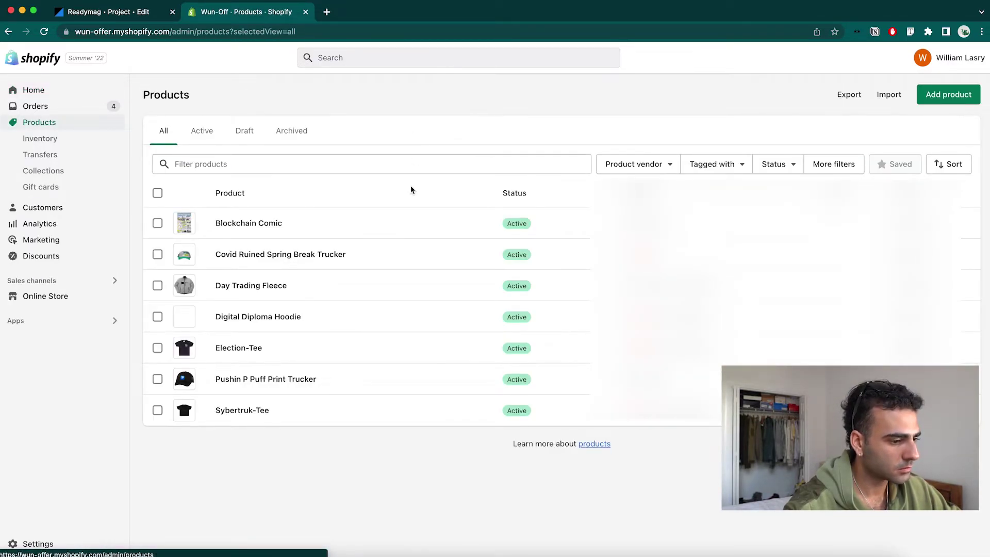
pyautogui.click(964, 96)
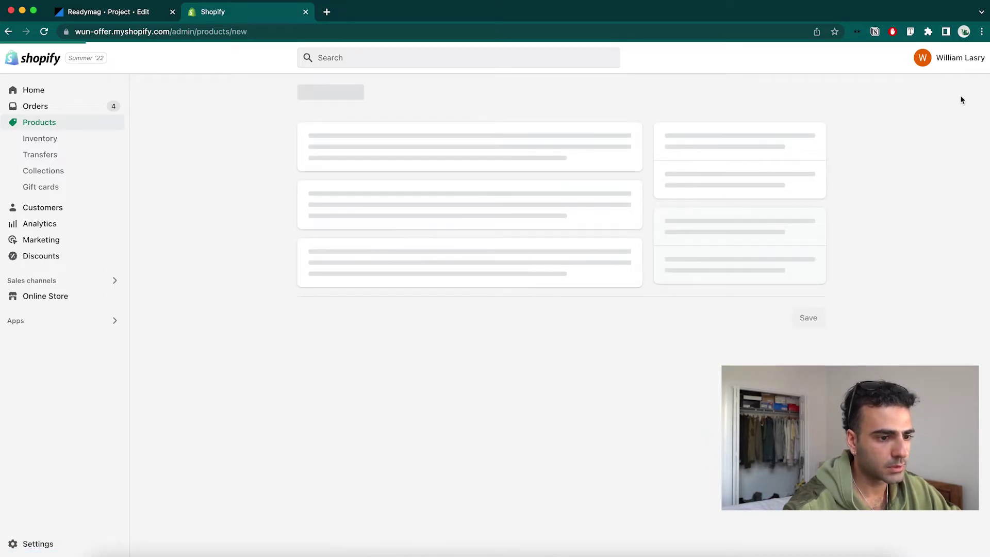
pyautogui.write('Marsupial hoodie')
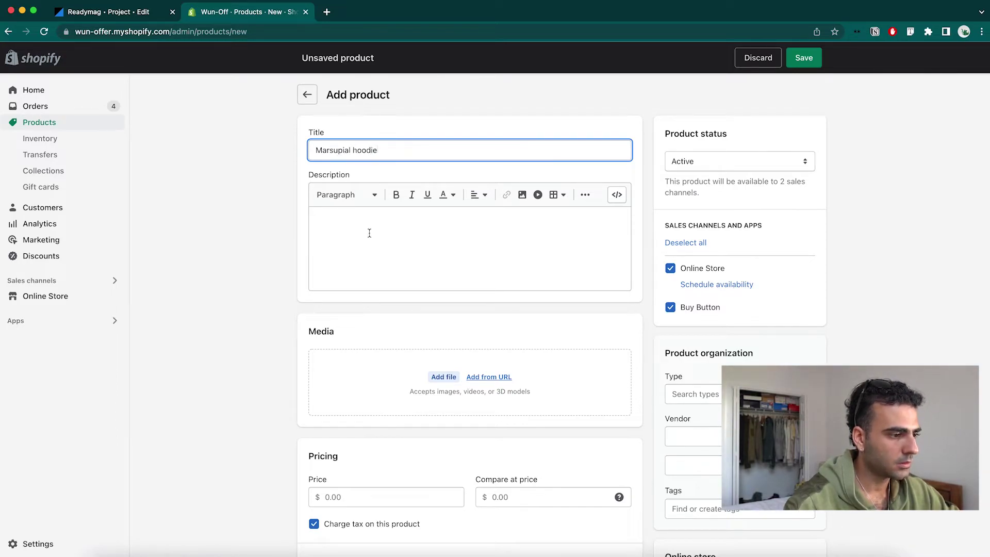
# Set the hoodie's price to $188
pyautogui.scroll(-1, 561, 217)
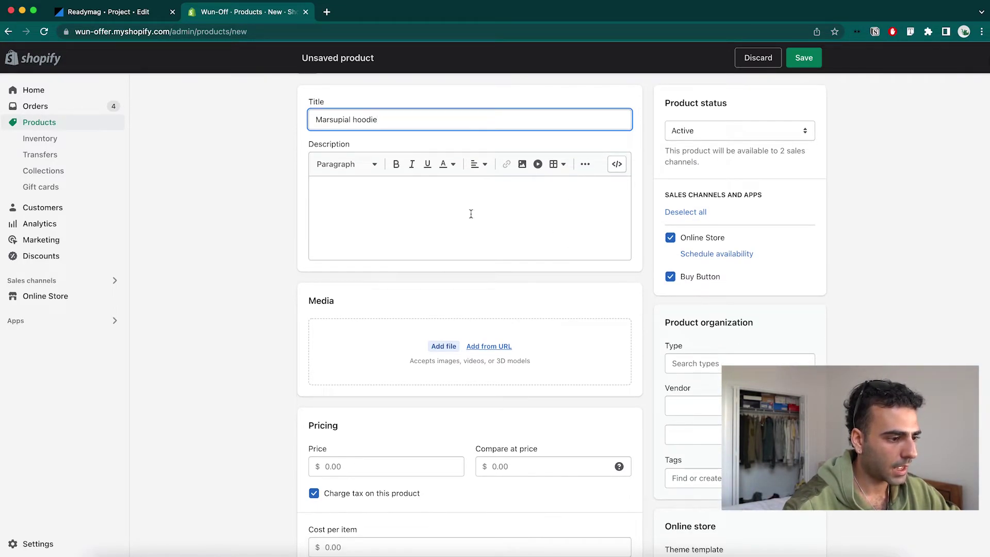
pyautogui.scroll(-3, 464, 212)
pyautogui.click(376, 353)
pyautogui.write('188')
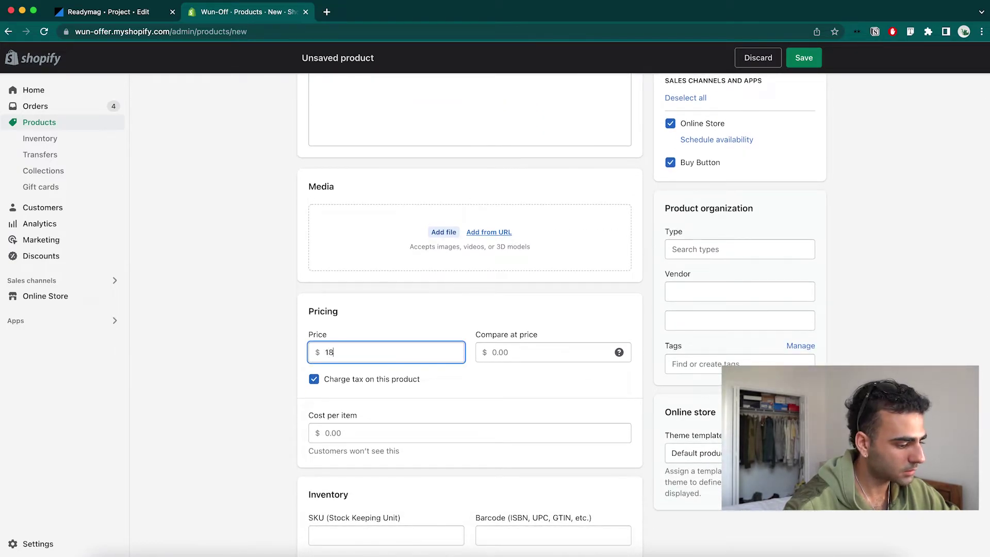
pyautogui.click(478, 371)
# Set the hoodie's shipping weight to 100 g and save the product
pyautogui.scroll(-5, 478, 370)
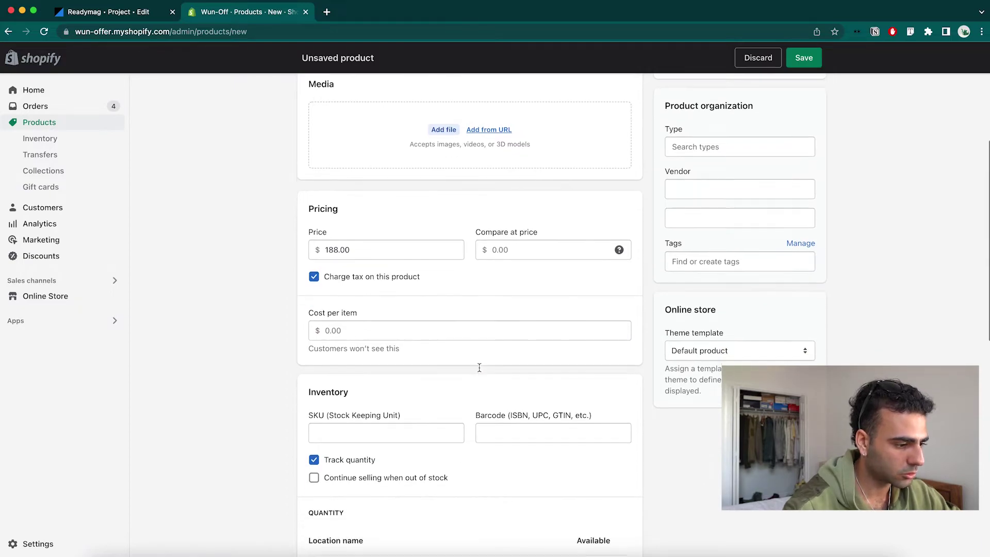
pyautogui.scroll(-10, 468, 402)
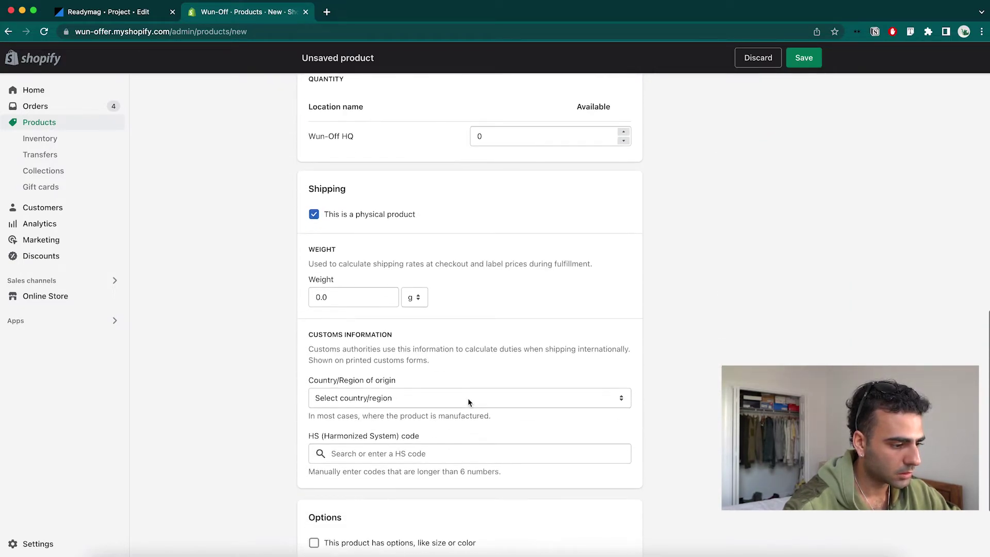
pyautogui.scroll(-2, 468, 402)
pyautogui.click(368, 174)
pyautogui.write('100')
pyautogui.click(651, 220)
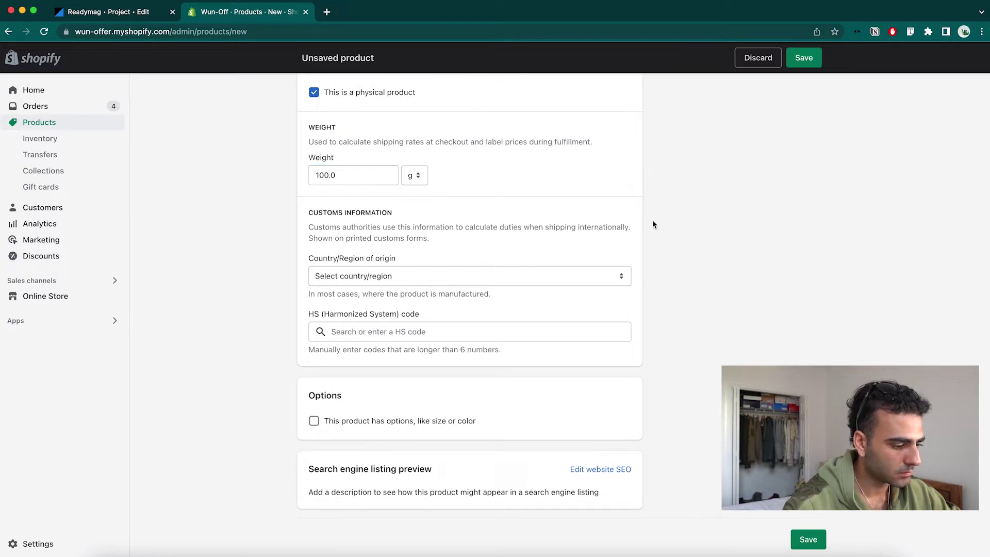
pyautogui.press('super+s')
# Turn on product options for the hoodie and enter the option values small, medium, large and xlarge
pyautogui.scroll(-5, 469, 366)
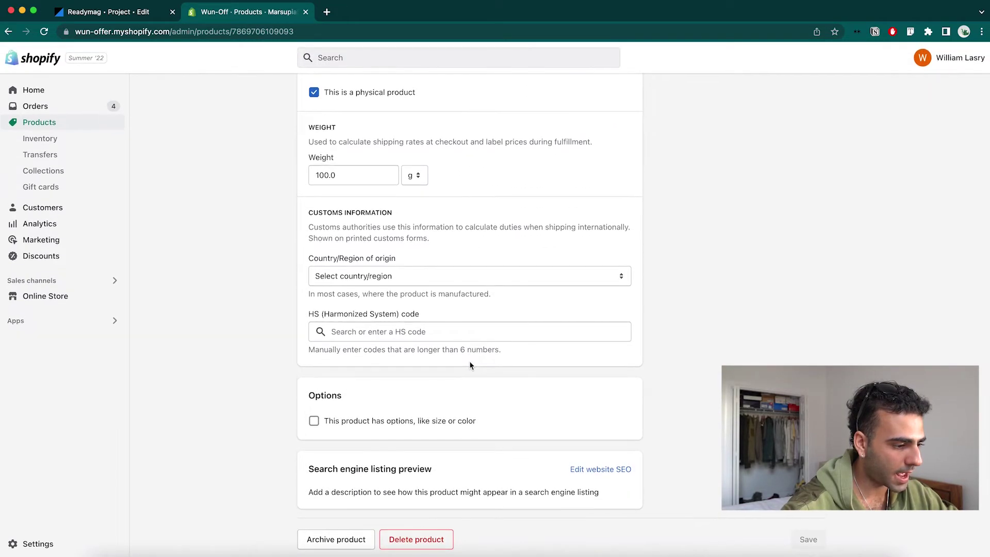
pyautogui.click(411, 419)
pyautogui.scroll(-4, 418, 419)
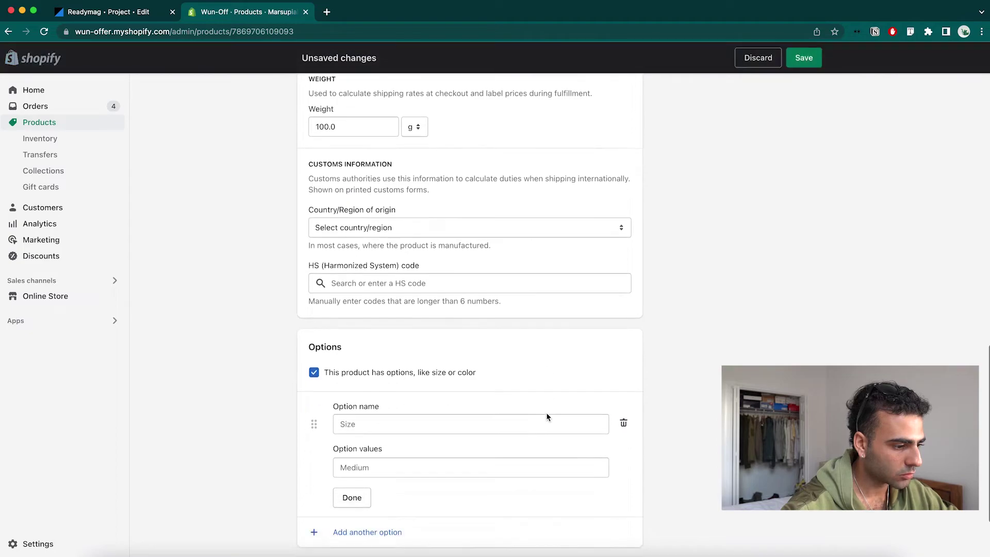
pyautogui.click(417, 358)
pyautogui.write('smql')
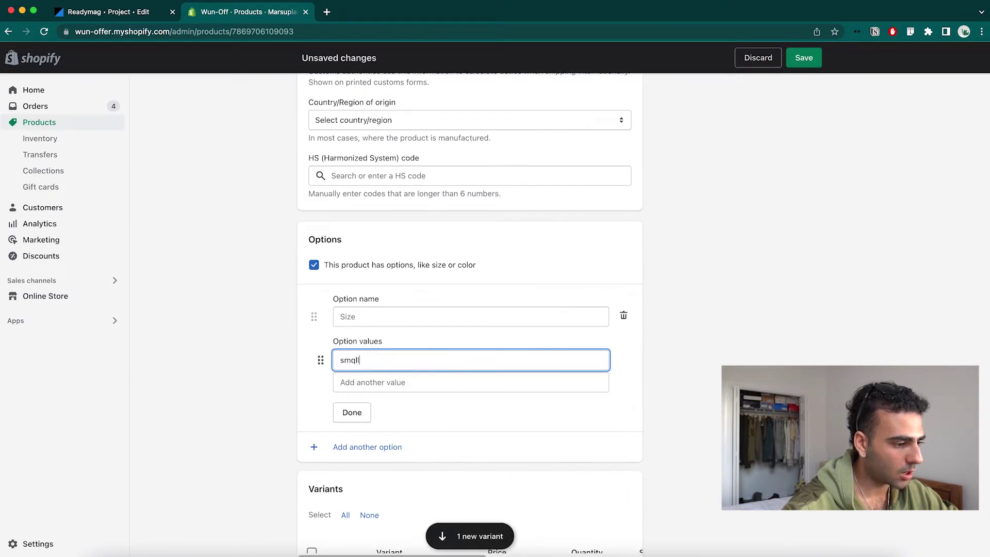
pyautogui.write('l')
pyautogui.press('Tab')
pyautogui.write('md')
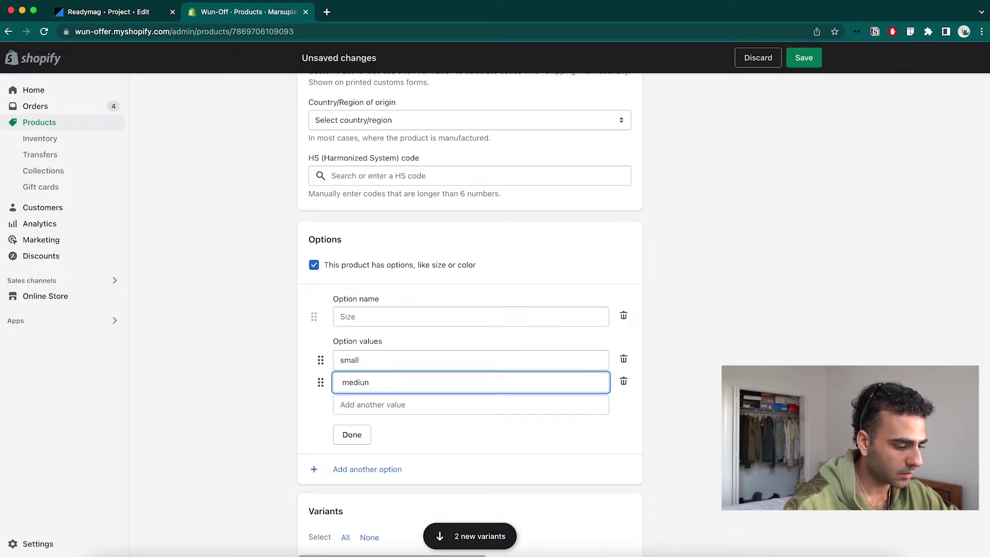
pyautogui.press('Tab')
pyautogui.write('la')
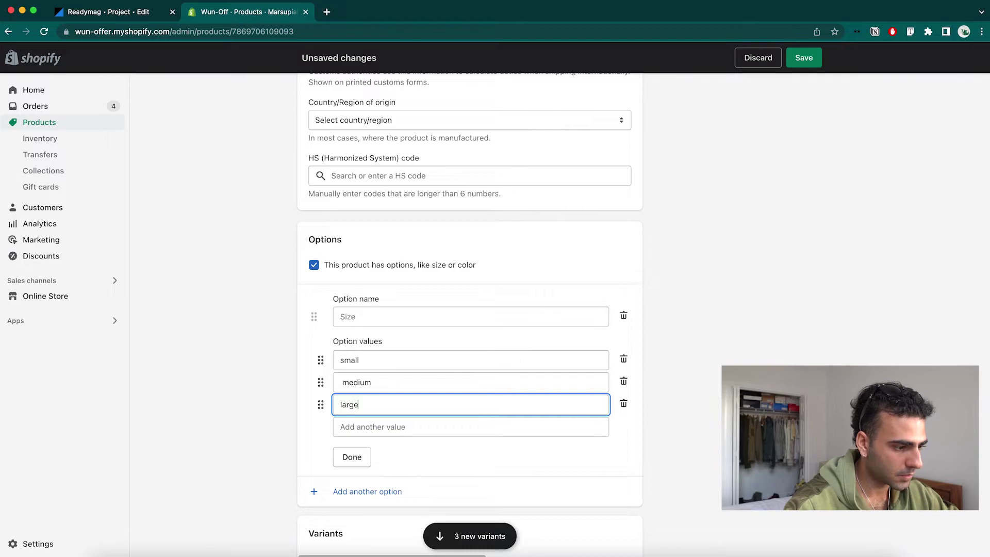
pyautogui.press('Tab')
pyautogui.write('xlar')
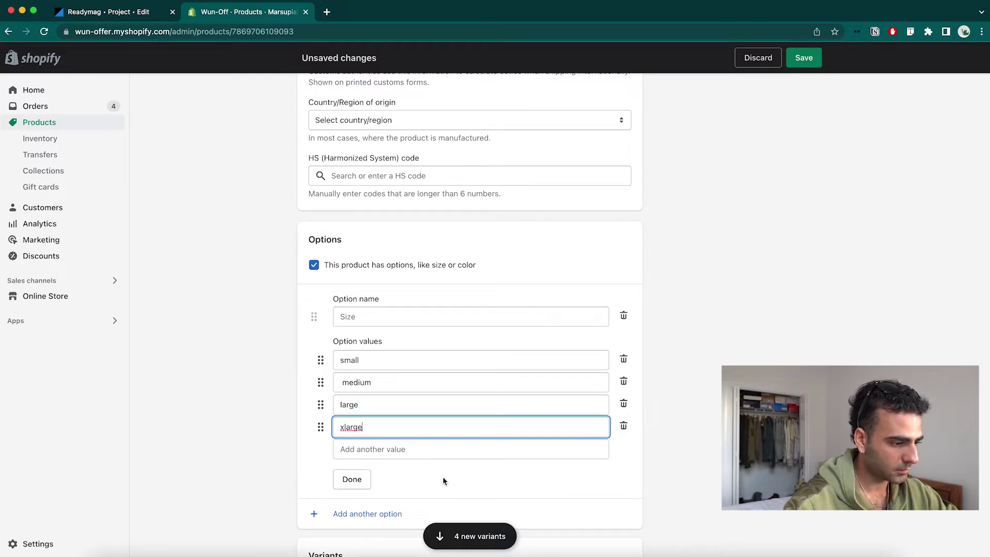
# Name the product option "Size" and finish defining it
pyautogui.click(350, 479)
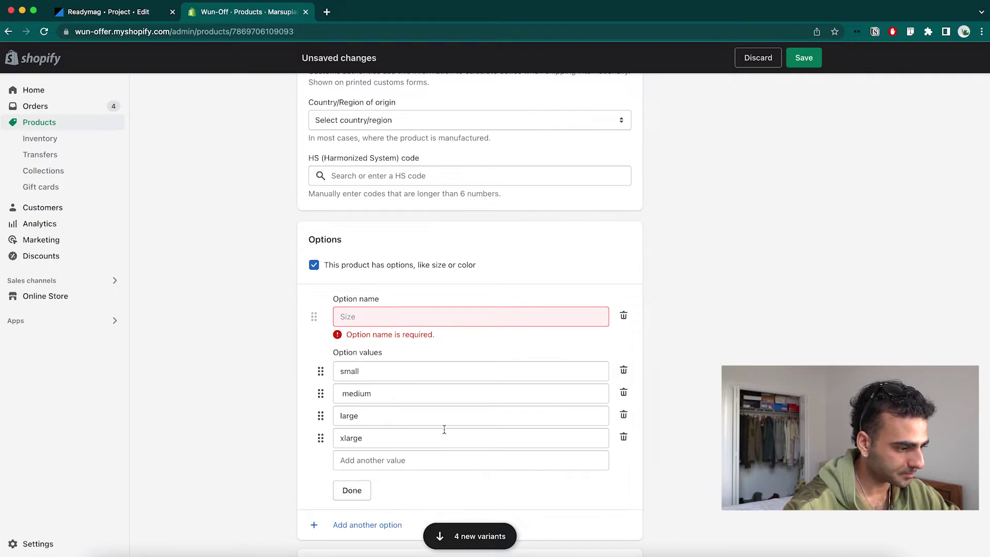
pyautogui.click(405, 316)
pyautogui.click(403, 345)
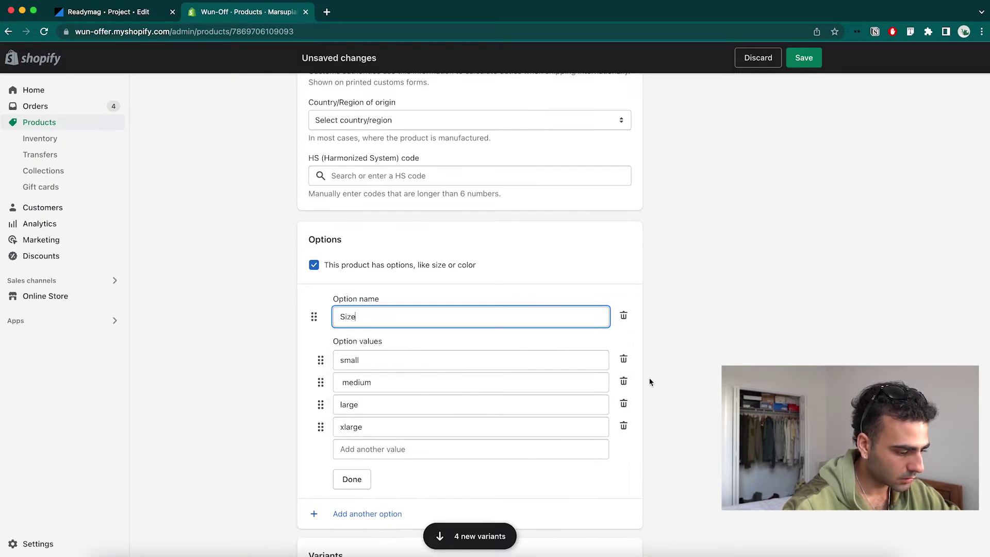
pyautogui.scroll(-3, 653, 422)
pyautogui.click(350, 360)
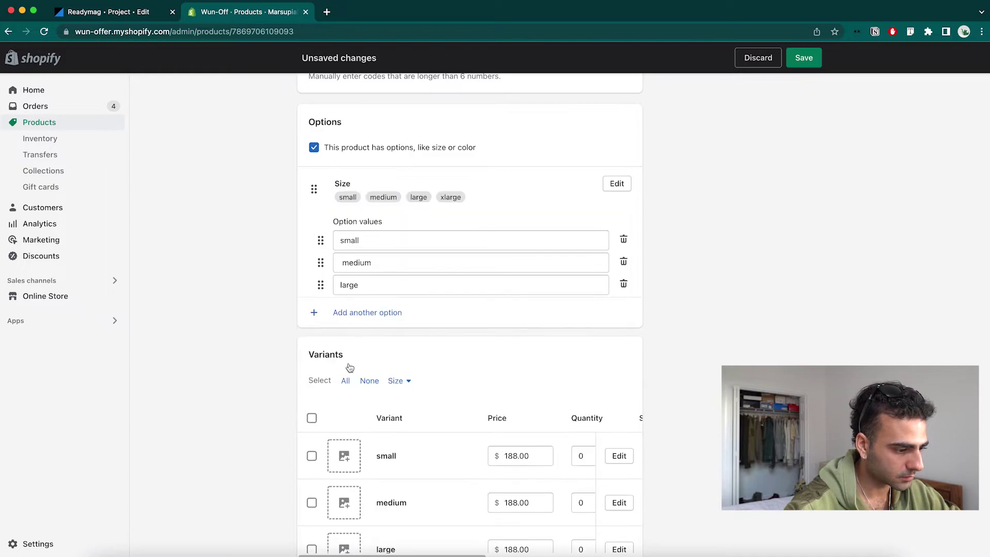
# Set the quantity of the small, medium, large and xlarge variants to 1 each and save the product
pyautogui.scroll(-3, 473, 367)
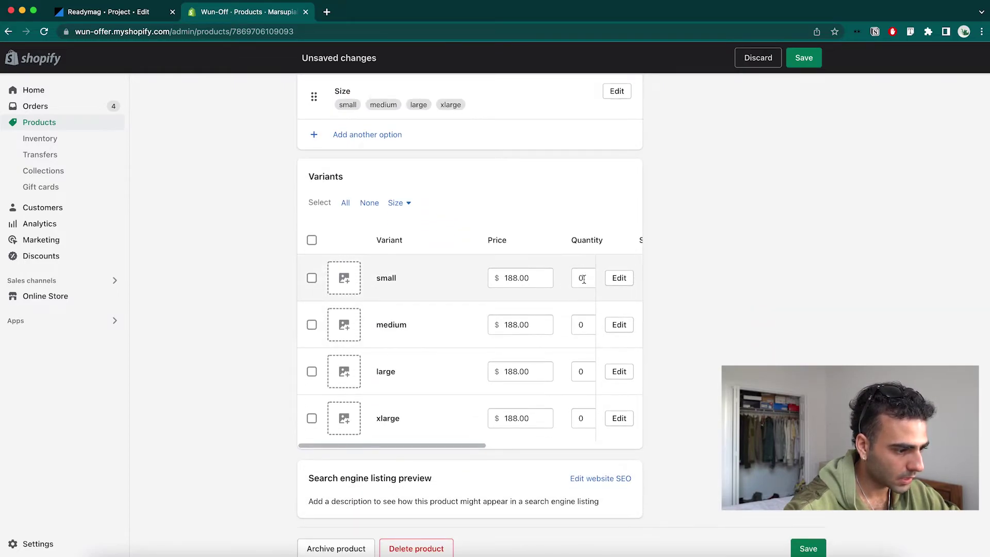
pyautogui.click(584, 324)
pyautogui.press('BackSpace')
pyautogui.write('1')
pyautogui.click(589, 369)
pyautogui.press('BackSpace')
pyautogui.write('1')
pyautogui.click(591, 419)
pyautogui.press('BackSpace')
pyautogui.write('1')
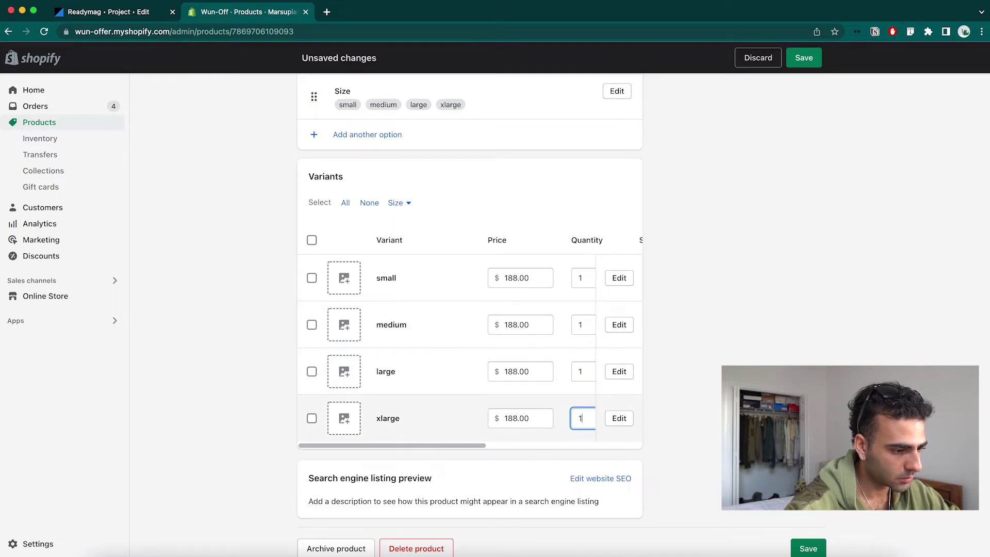
pyautogui.click(808, 548)
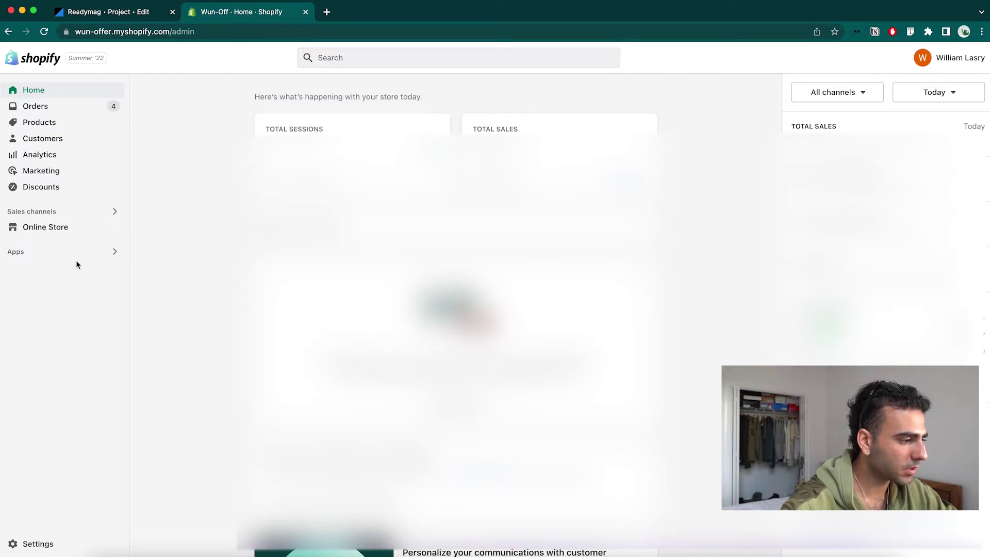
# Find the Buy Button sales channel through the admin search, open it and pin it to the navigation
pyautogui.click(350, 60)
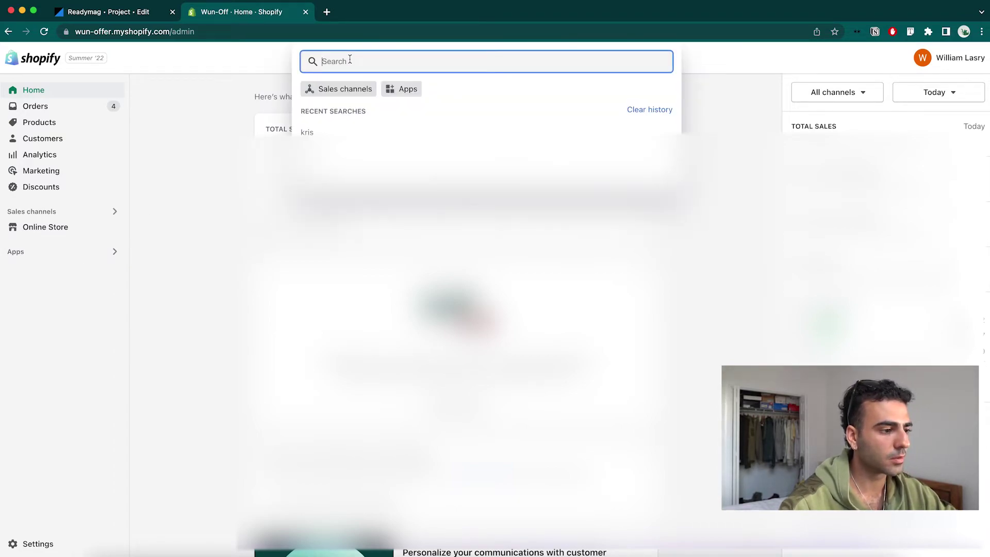
pyautogui.write('buy ')
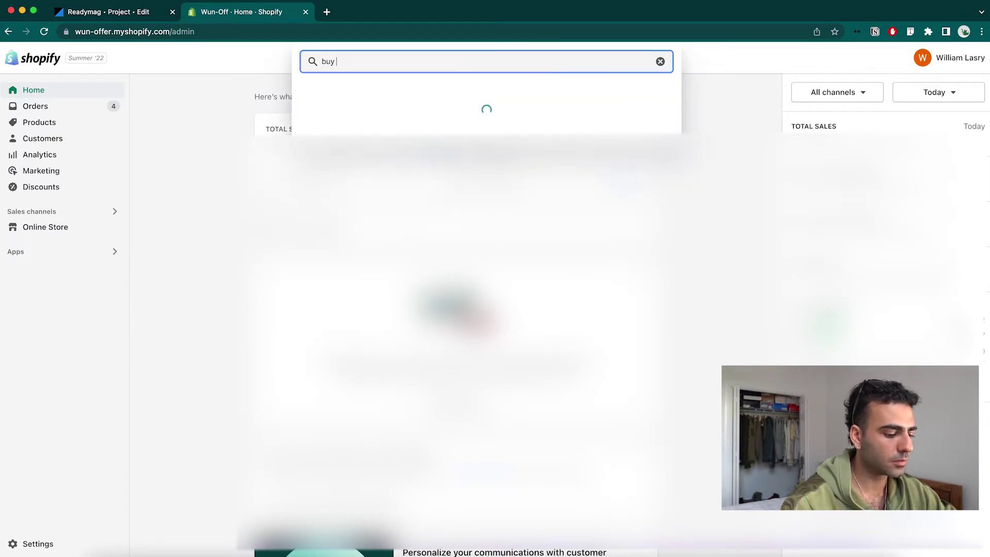
pyautogui.write('b')
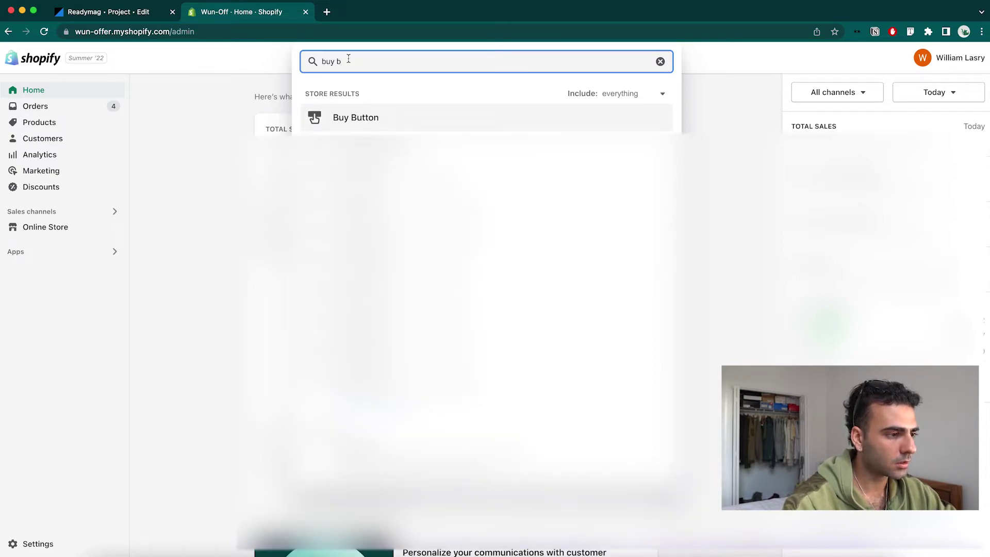
pyautogui.click(396, 108)
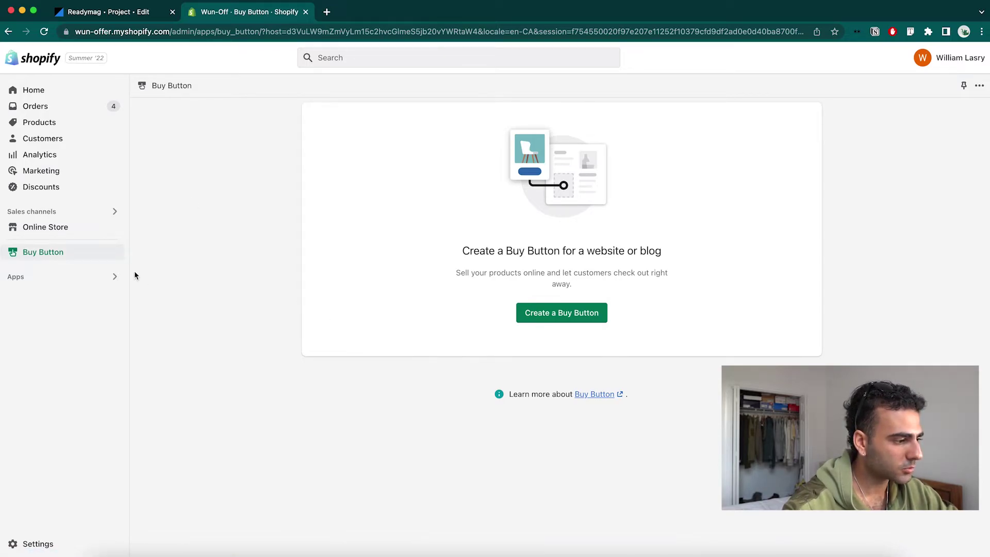
pyautogui.click(115, 253)
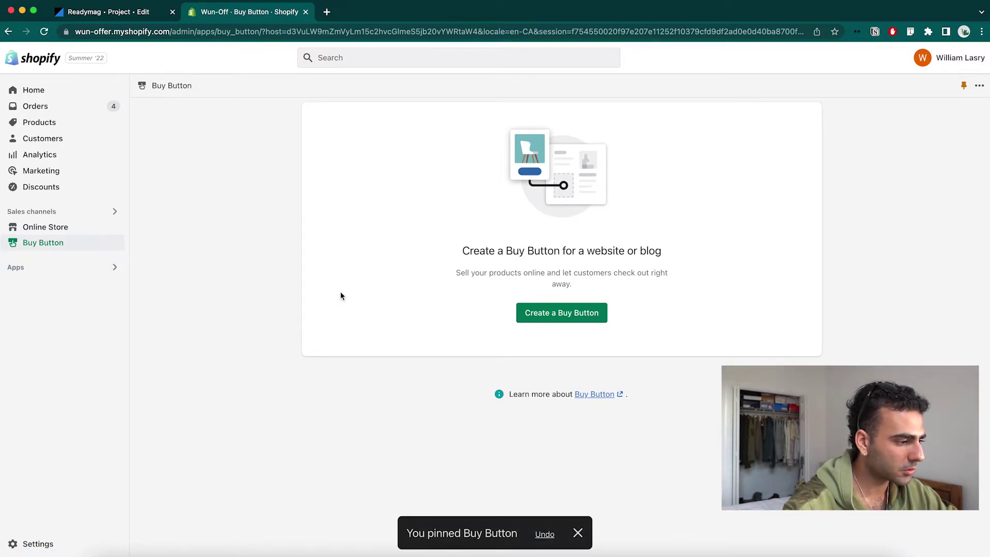
# Create a product Buy Button for the Marsupial hoodie and try the medium size in its preview
pyautogui.click(548, 316)
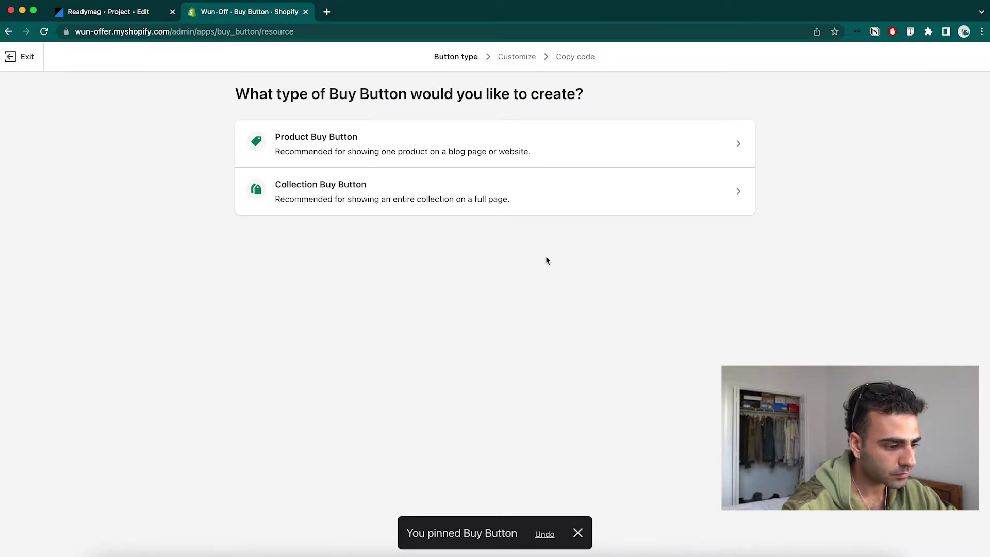
pyautogui.click(531, 156)
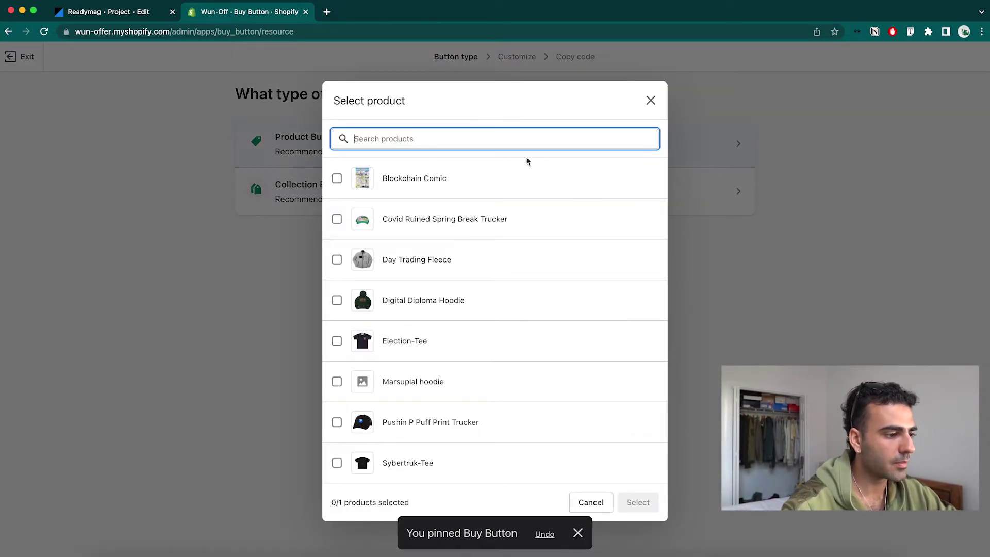
pyautogui.click(337, 381)
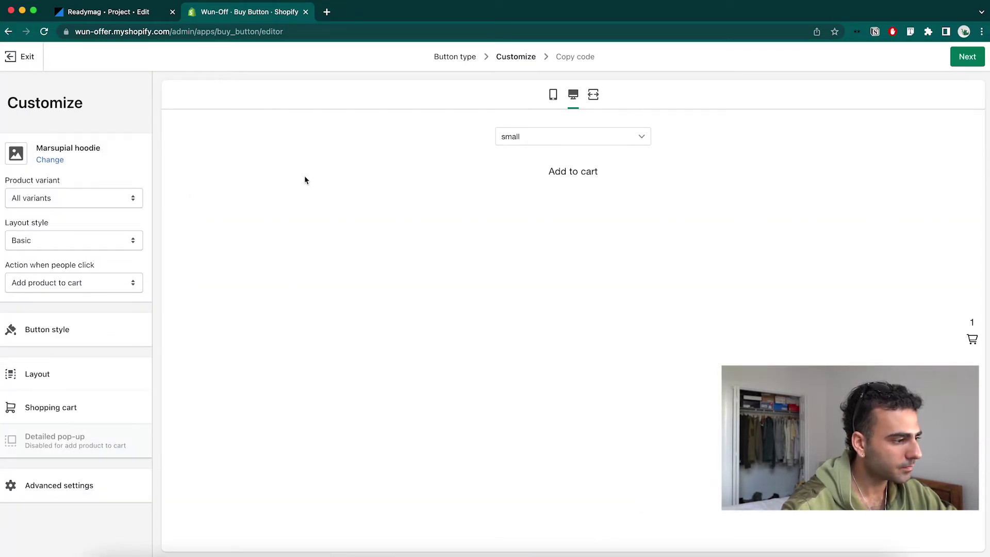
pyautogui.click(559, 136)
pyautogui.click(558, 152)
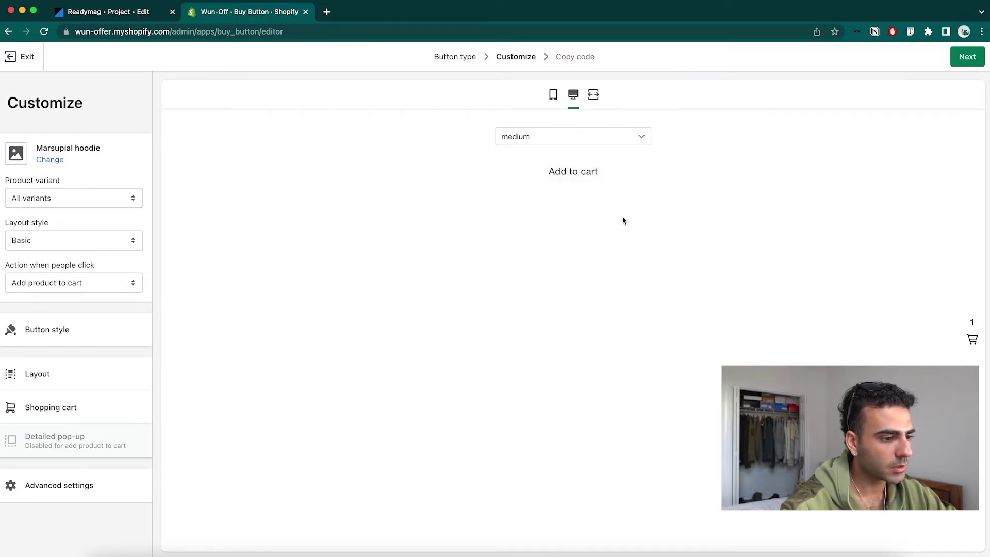
# Reset the preview size to small, try the Classic and Full view layout styles, and return the layout to Basic
pyautogui.click(616, 134)
pyautogui.click(615, 124)
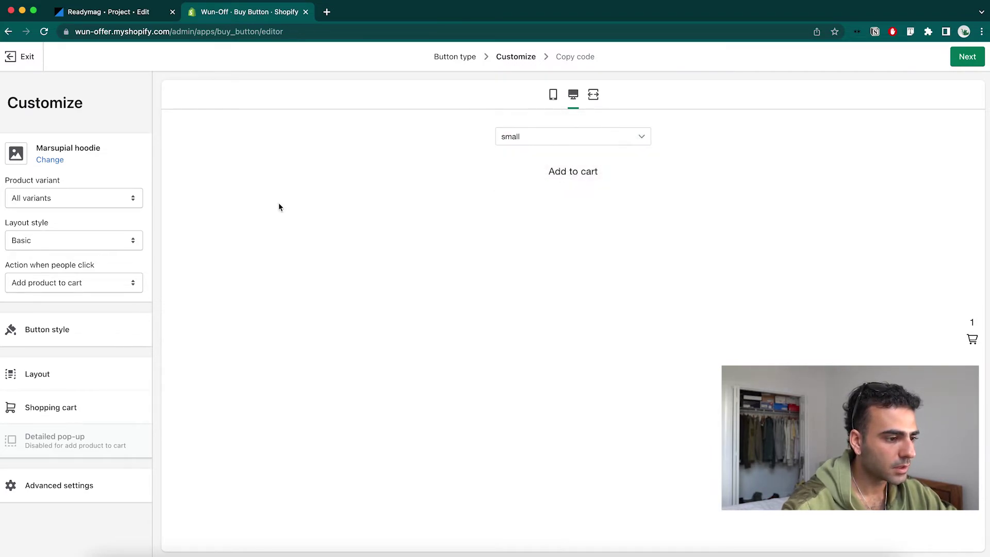
pyautogui.click(72, 240)
pyautogui.click(71, 253)
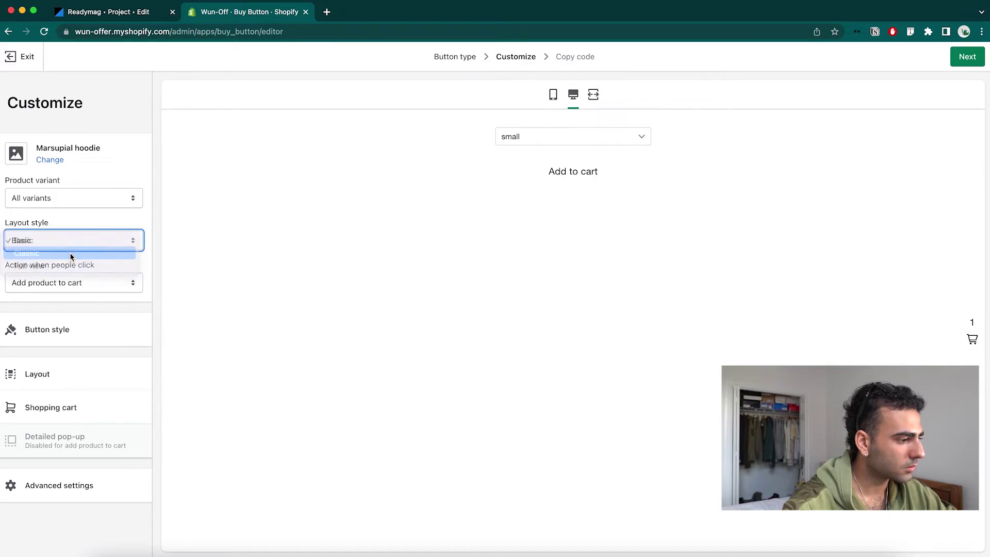
pyautogui.click(103, 238)
pyautogui.click(103, 253)
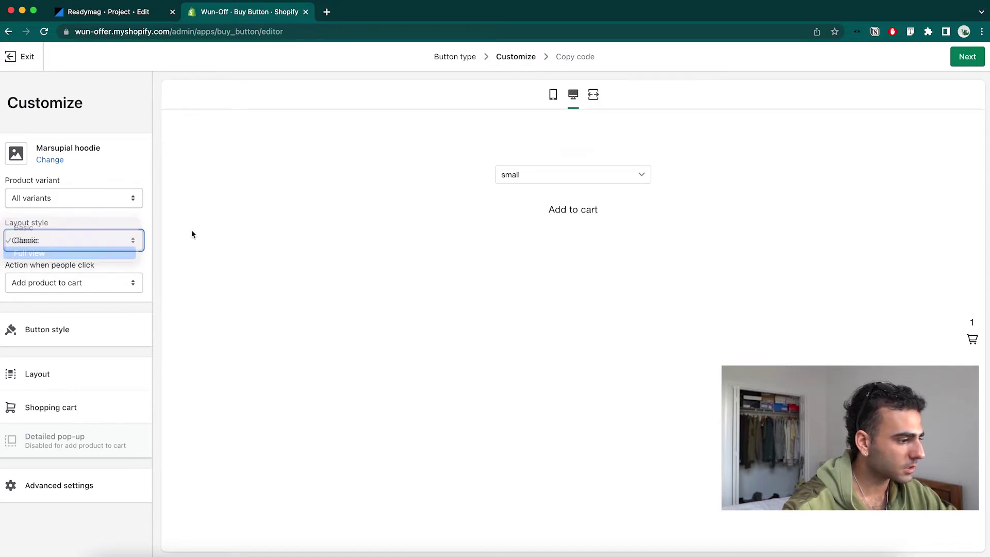
pyautogui.click(81, 244)
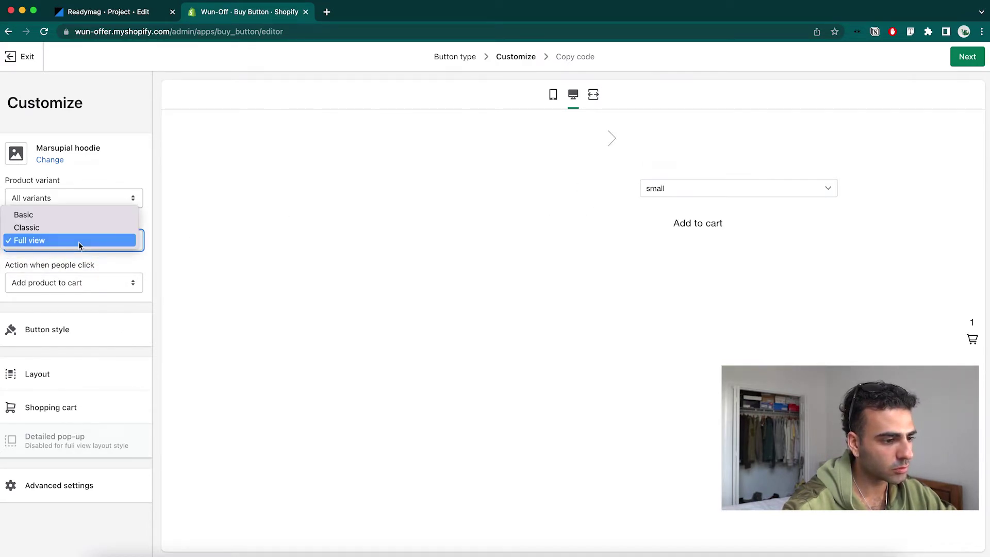
pyautogui.press('Escape')
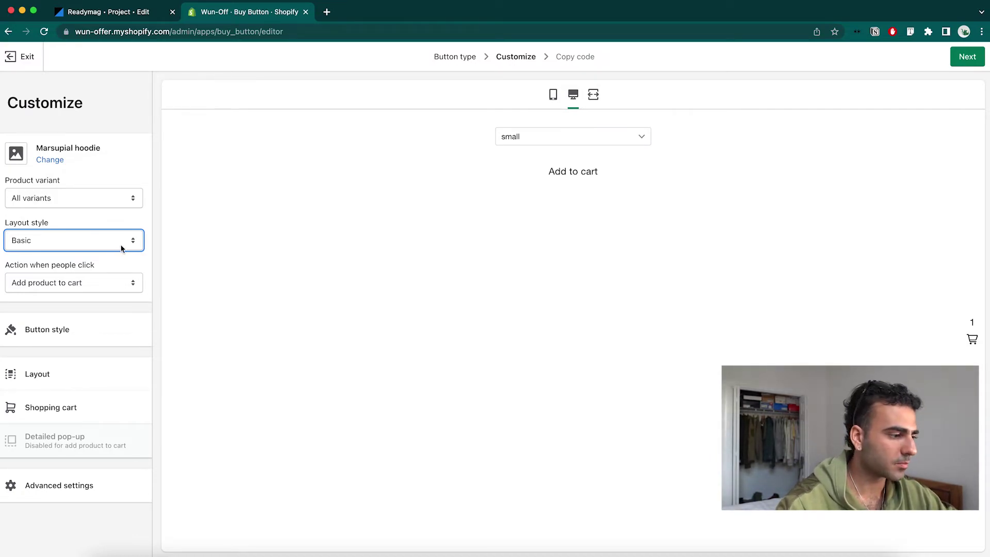
# Set the Buy Button's background color to black and its button text color to white
pyautogui.click(81, 329)
pyautogui.click(22, 285)
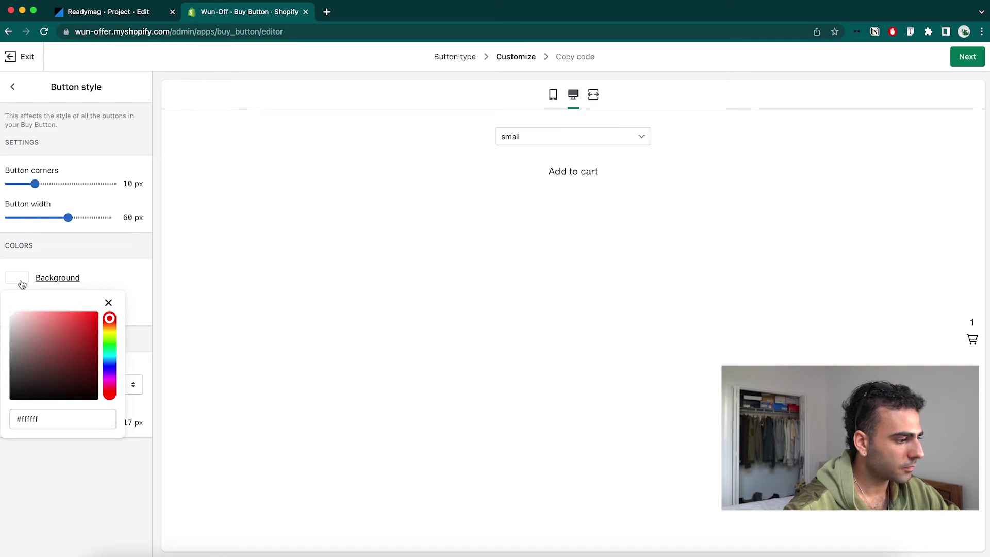
pyautogui.moveTo(54, 357); pyautogui.dragTo(103, 402)
pyautogui.click(122, 279)
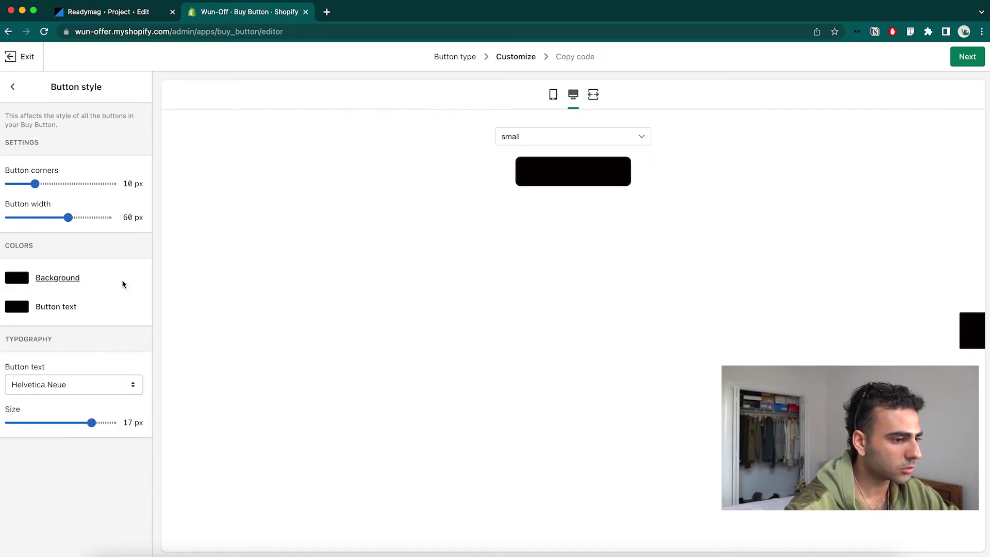
pyautogui.click(20, 310)
pyautogui.click(1, 304)
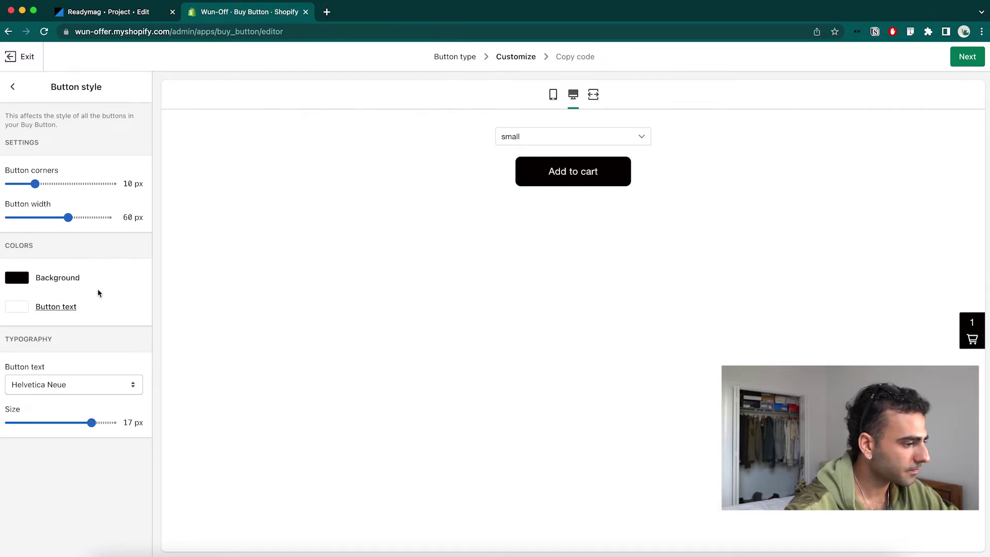
# Set the Buy Button's width to 95 px and its corners to 0 px
pyautogui.moveTo(92, 422)
pyautogui.mouseDown()
pyautogui.moveTo(126, 420)
pyautogui.moveTo(91, 422)
pyautogui.mouseUp()
pyautogui.moveTo(68, 217); pyautogui.dragTo(117, 223)
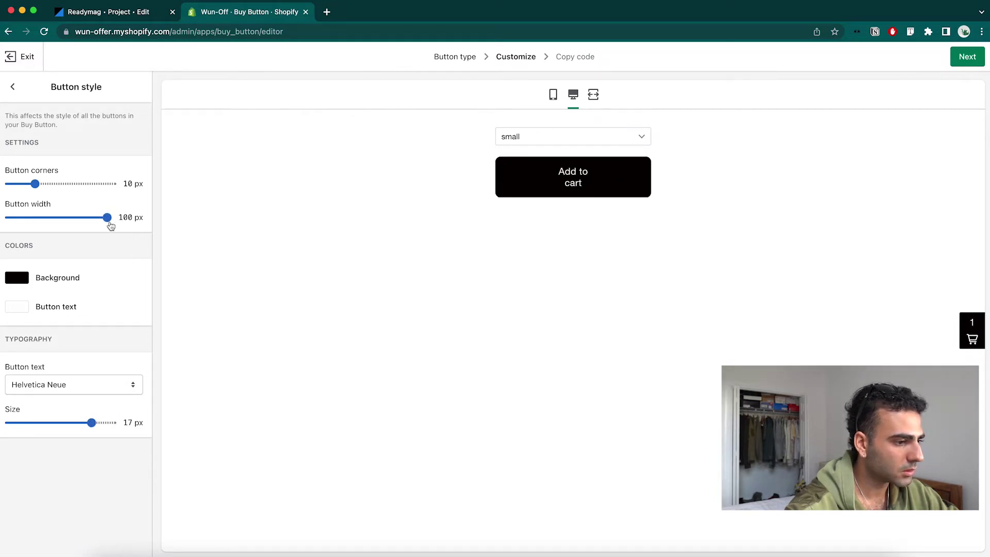
pyautogui.moveTo(105, 217); pyautogui.dragTo(102, 217)
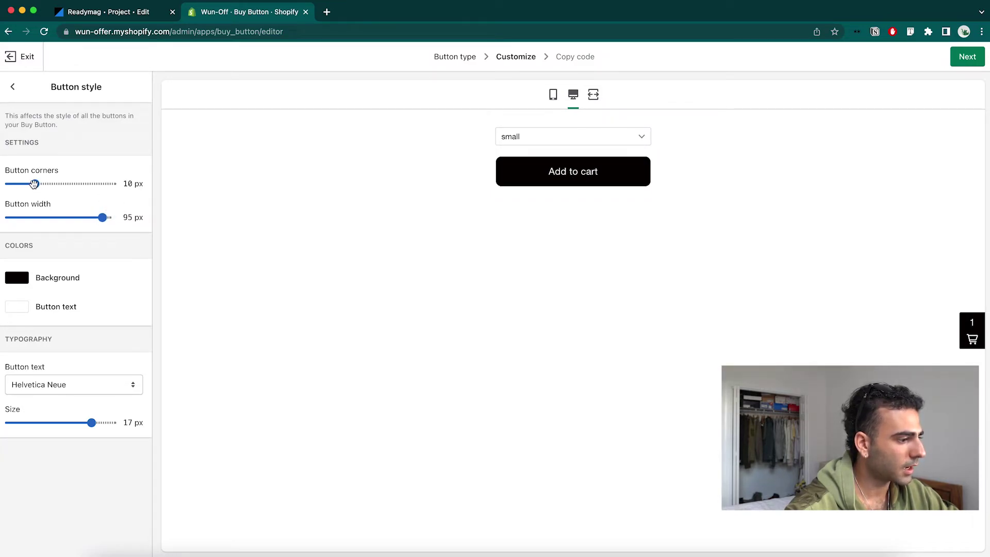
pyautogui.moveTo(34, 184); pyautogui.dragTo(9, 184)
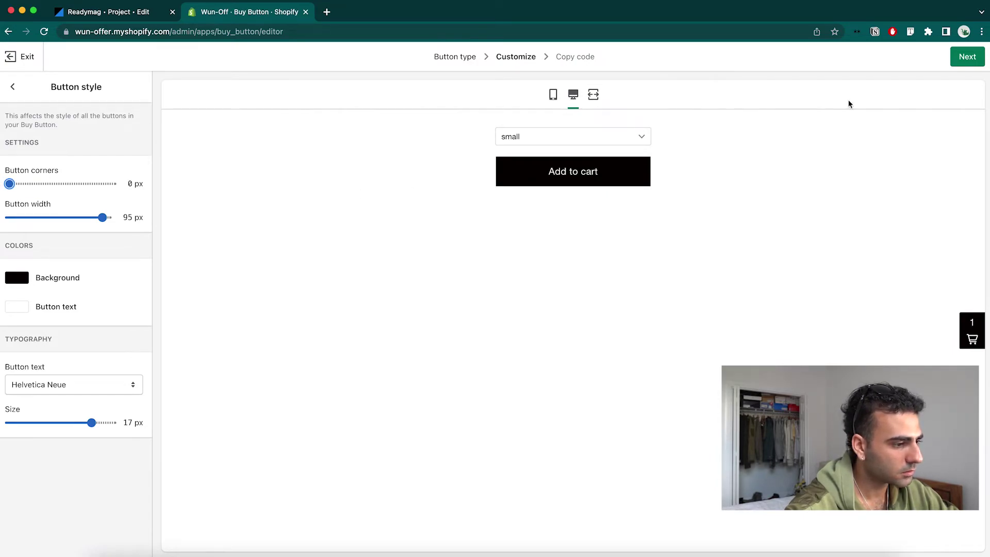
# Generate and copy the Buy Button embed code, and switch to the SHOP page in the Readymag project
pyautogui.click(955, 65)
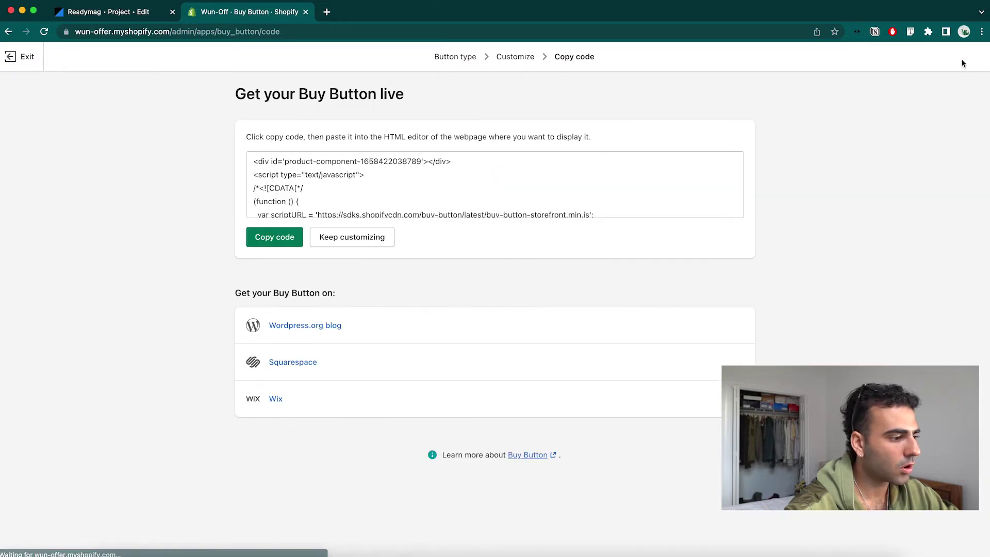
pyautogui.click(283, 243)
pyautogui.click(109, 12)
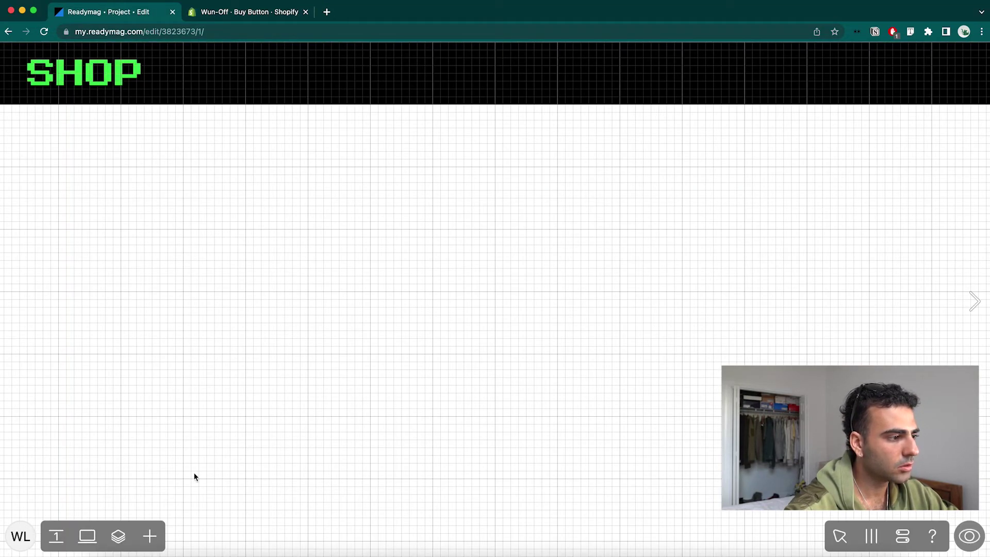
pyautogui.click(56, 536)
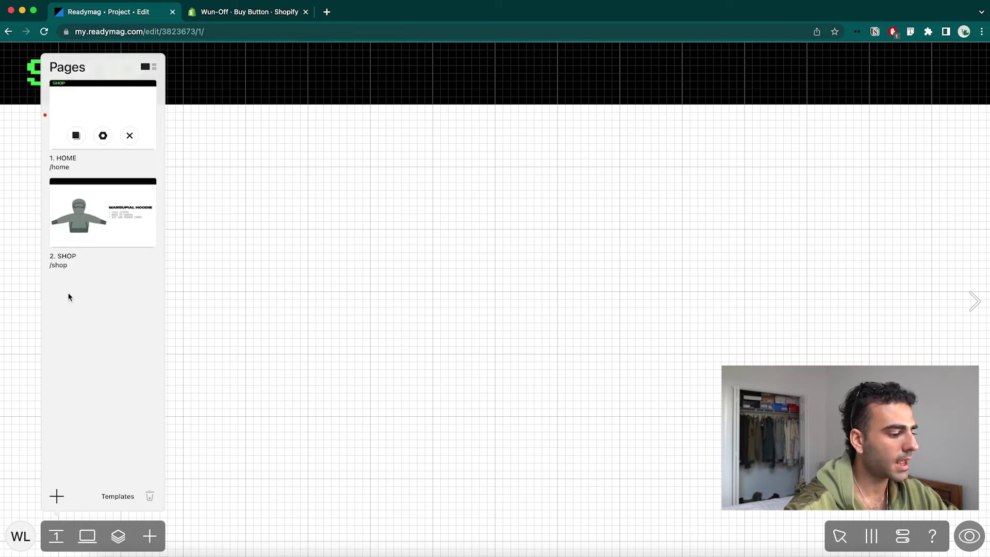
pyautogui.click(88, 211)
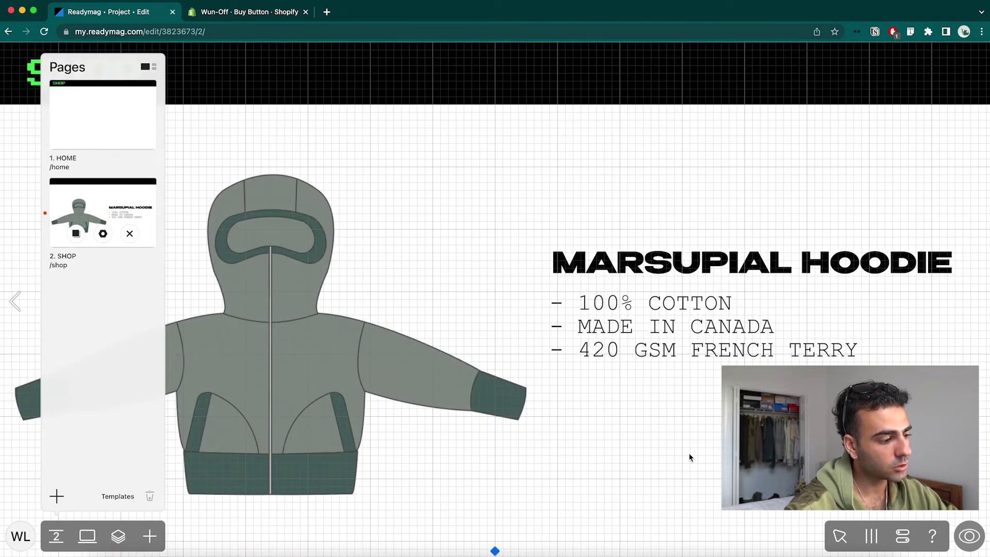
# Add a Code widget containing the copied Buy Button code and place it directly below the hoodie's description
pyautogui.click(149, 536)
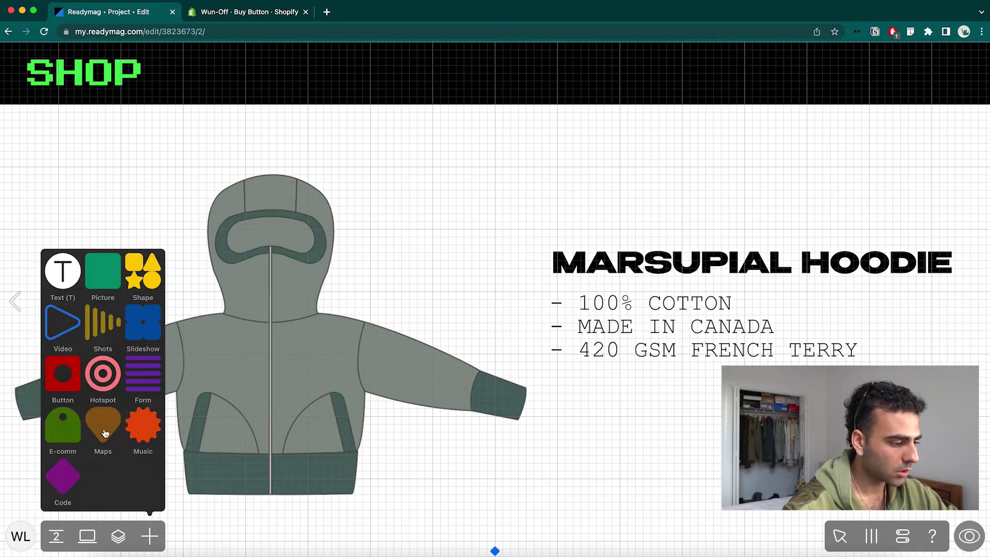
pyautogui.click(63, 482)
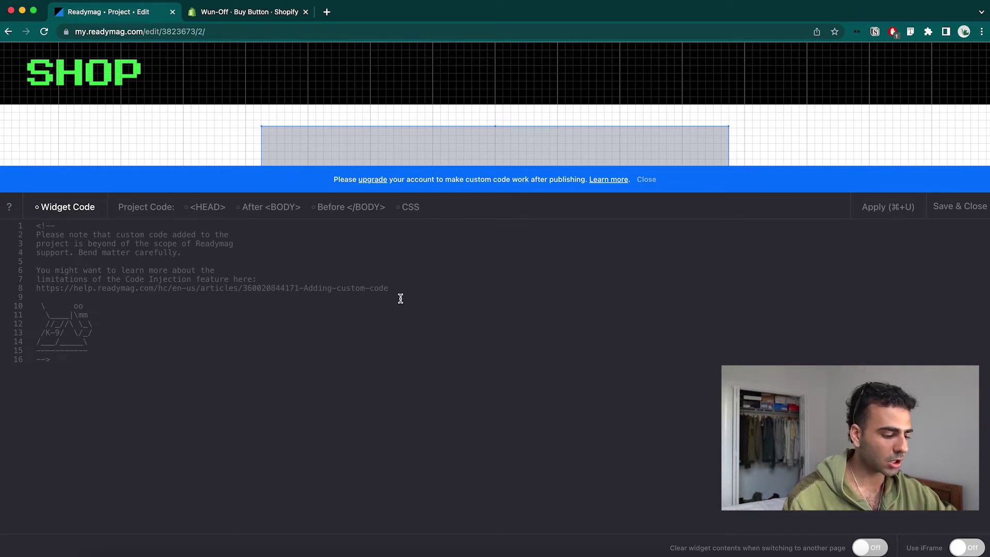
pyautogui.press('super+v')
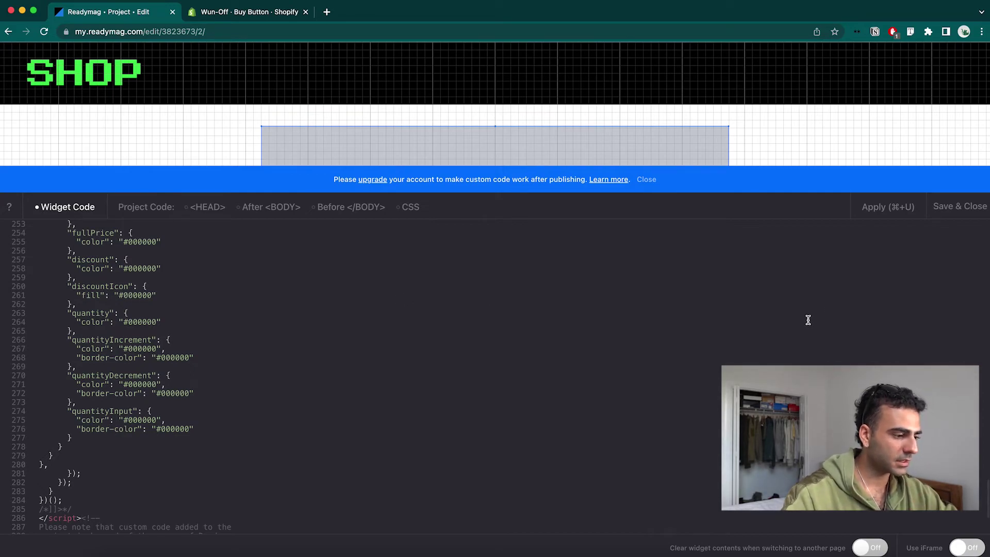
pyautogui.click(970, 208)
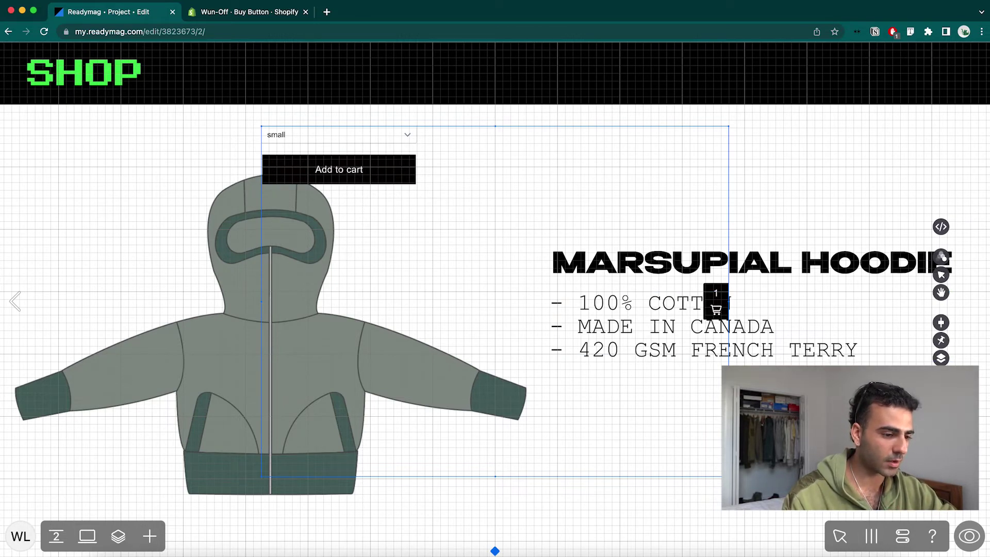
pyautogui.moveTo(354, 175); pyautogui.dragTo(649, 430)
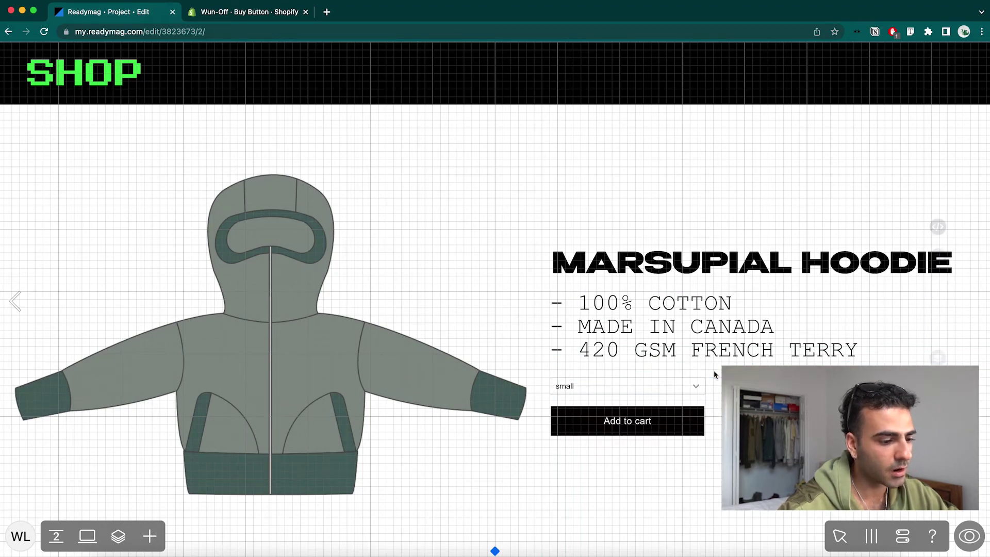
# Preview the shop page and add a large Marsupial hoodie to the cart
pyautogui.click(968, 536)
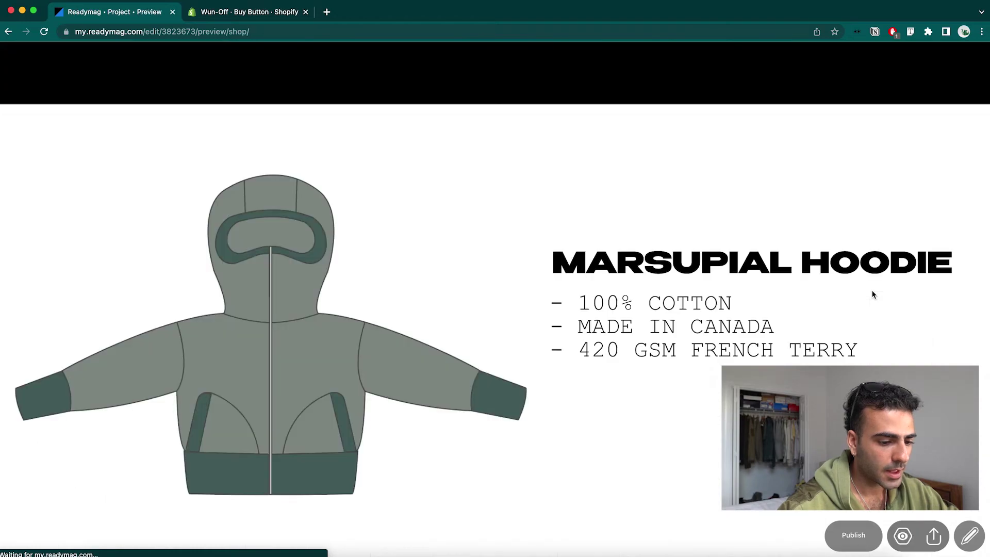
pyautogui.click(711, 386)
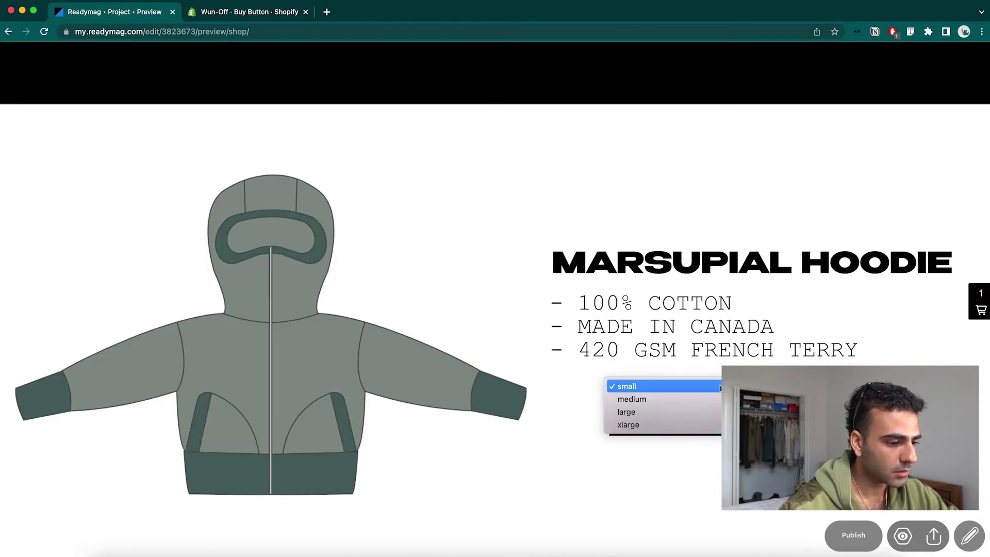
pyautogui.click(711, 409)
pyautogui.click(713, 428)
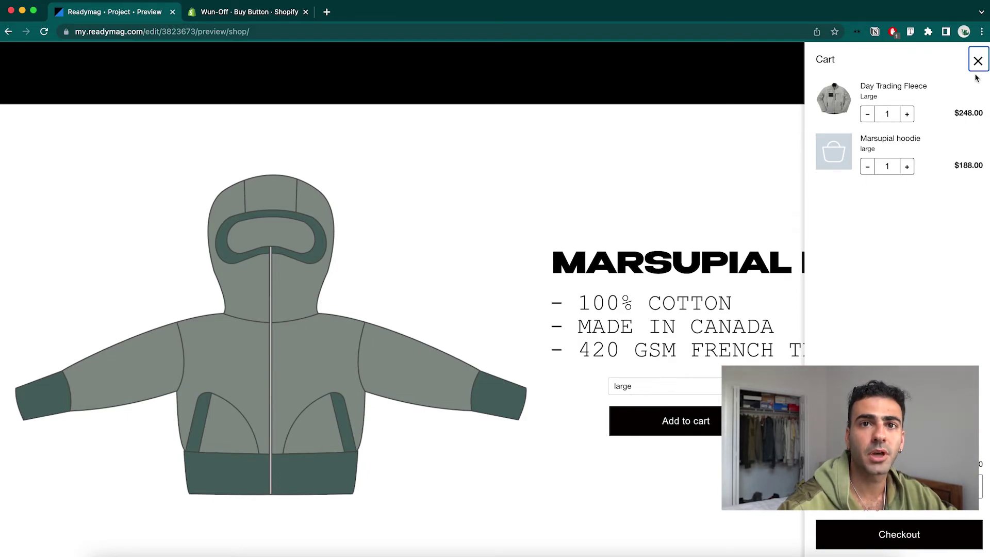
# Remove the Day Trading Fleece from the cart, check the checkout page for the hoodie, and return to the preview
pyautogui.click(870, 118)
pyautogui.click(976, 62)
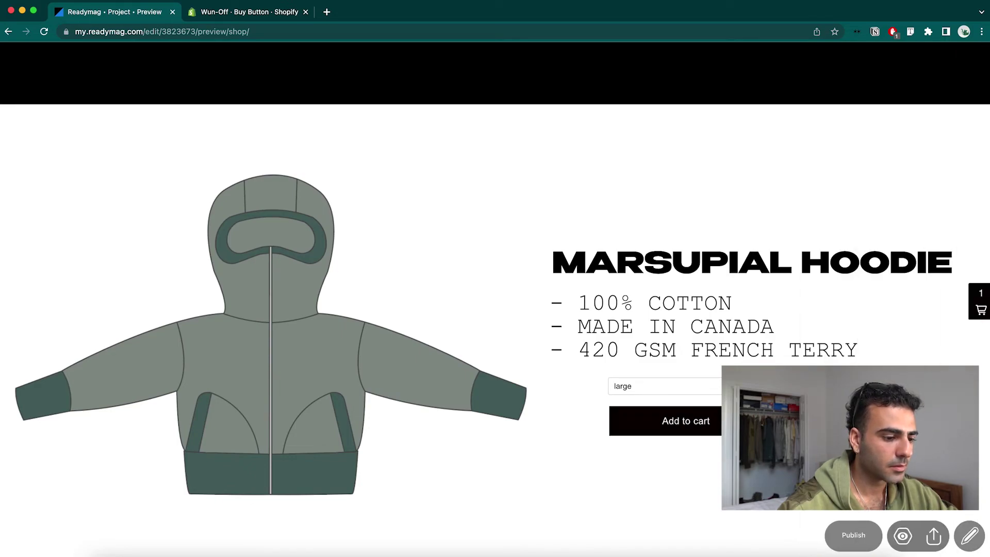
pyautogui.click(981, 308)
pyautogui.click(894, 533)
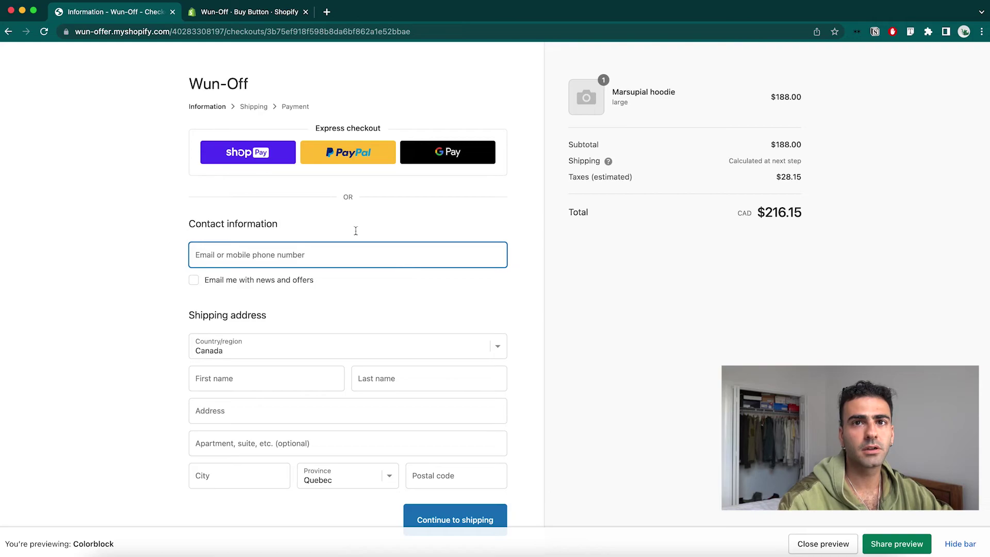
pyautogui.press('super+bracketleft')
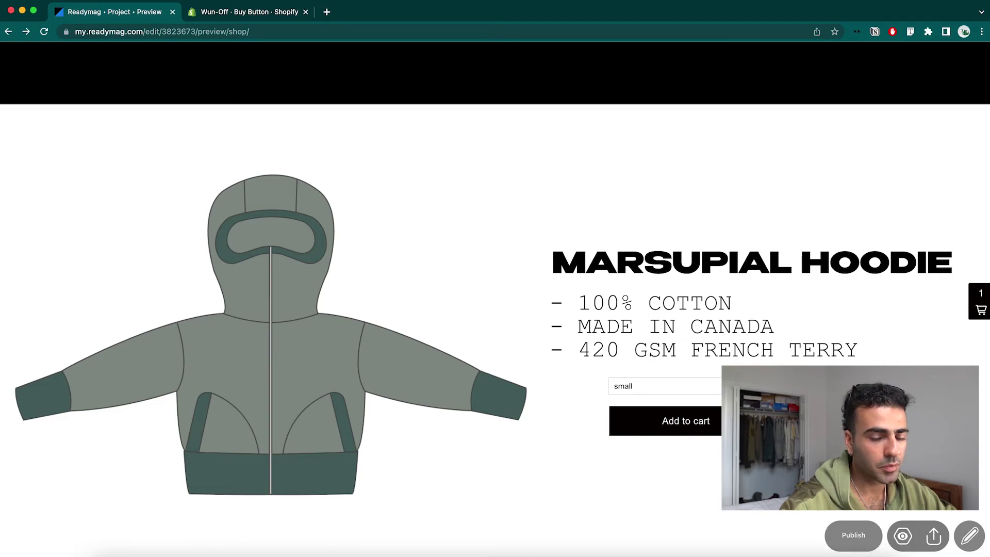
# Return to editing the project and open the Domain section of its project settings
pyautogui.click(968, 536)
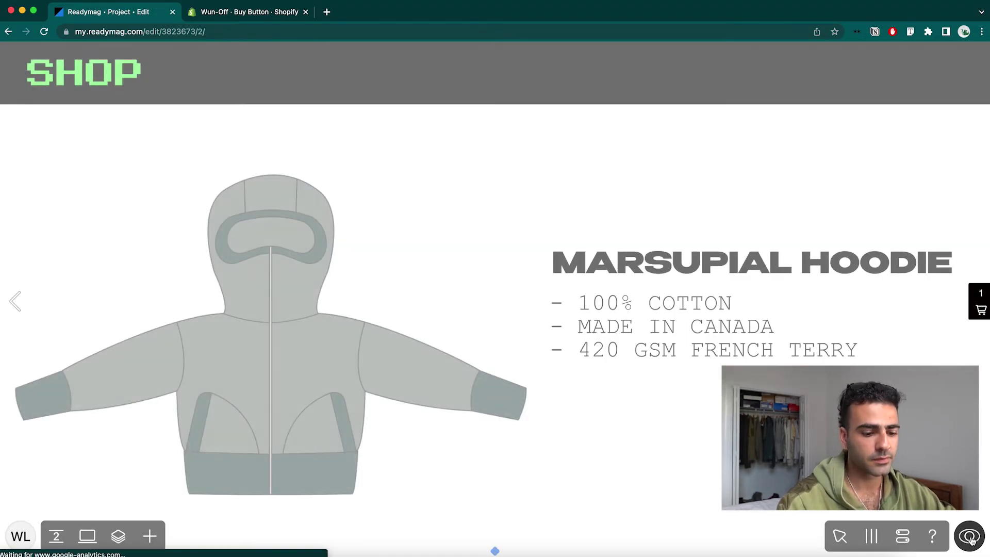
pyautogui.click(902, 537)
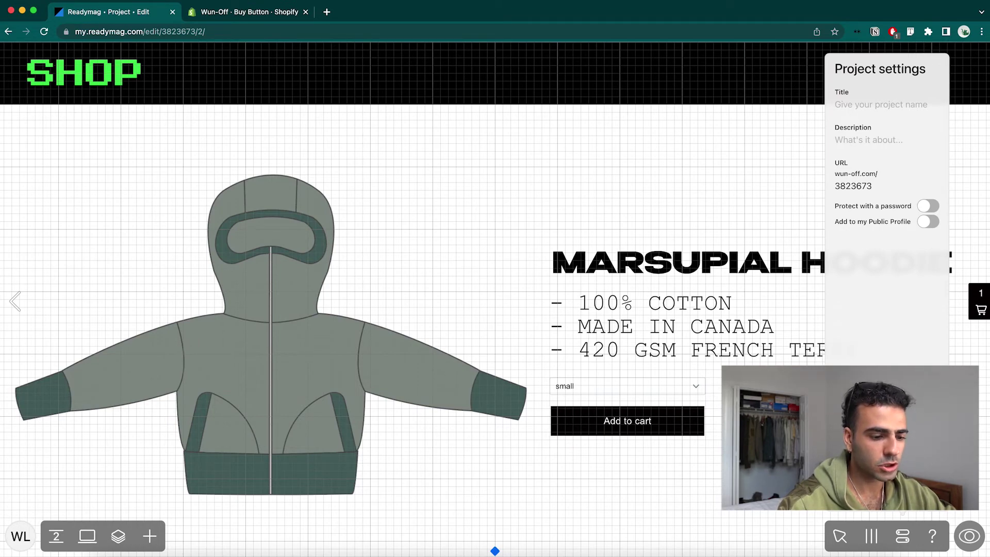
pyautogui.click(871, 174)
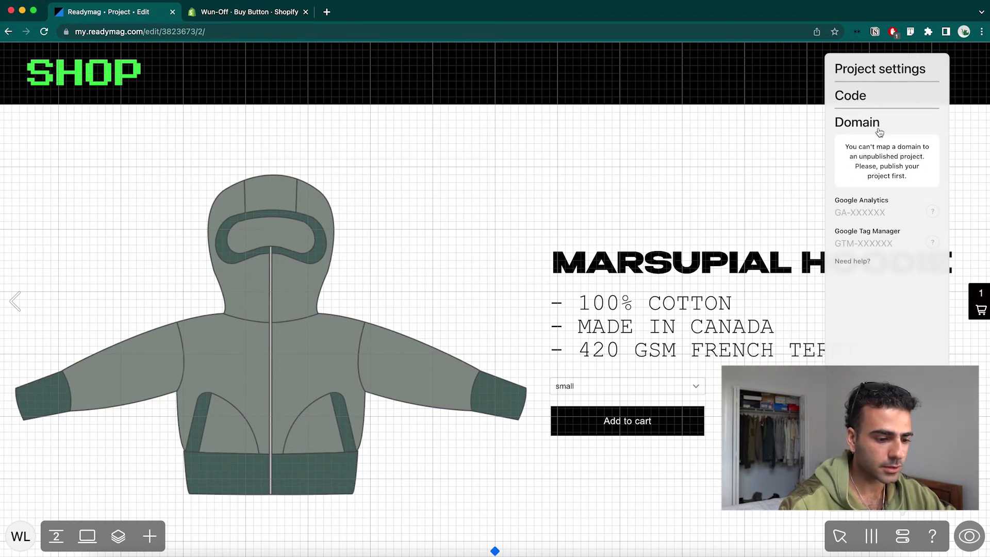